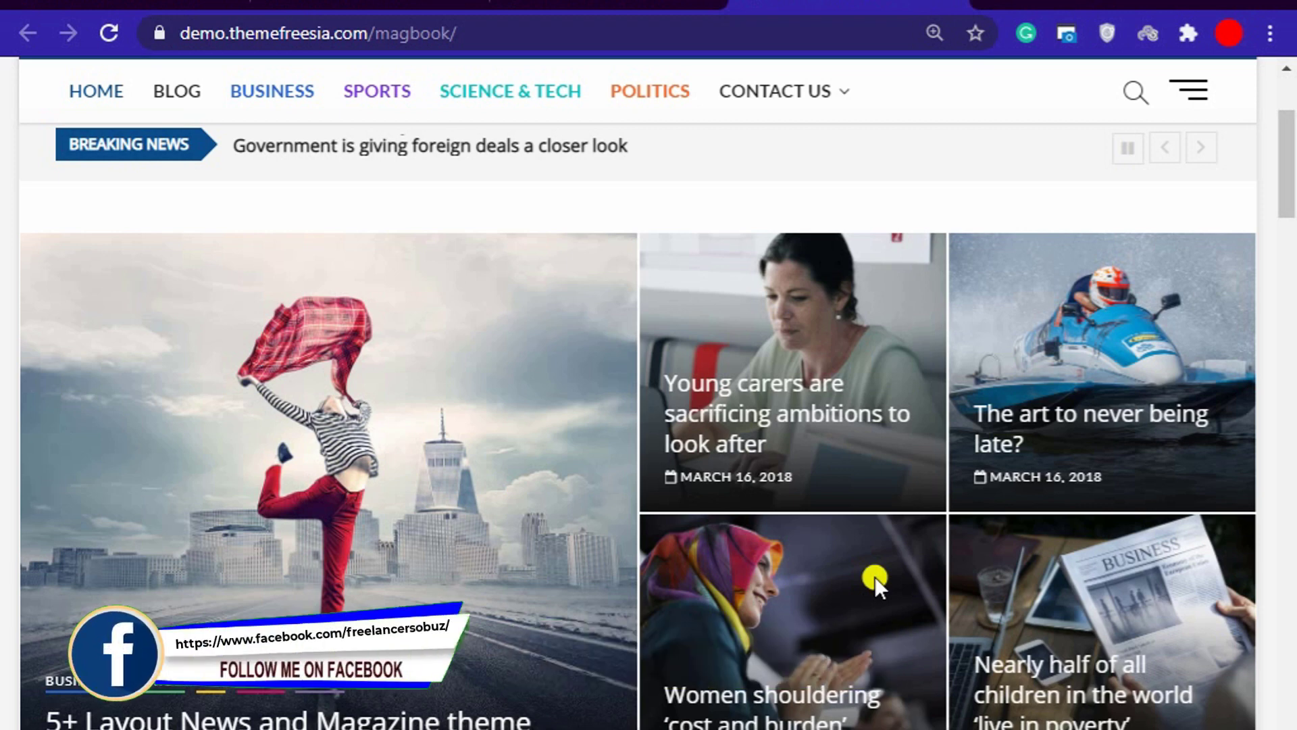
Step: Review the Magbook default demo's home page and the free layouts on the Magbook demos overview page
scroll(819, 695, "up", 4)
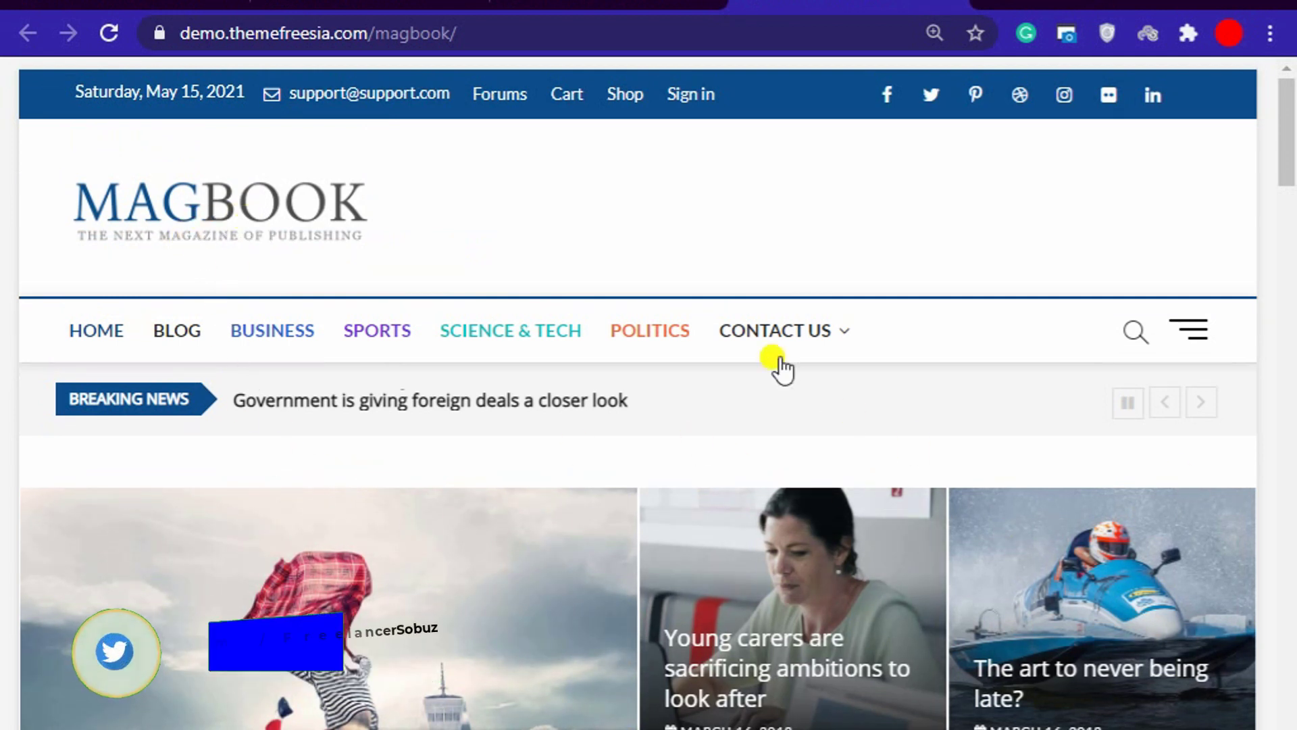
scroll(965, 467, "down", 6)
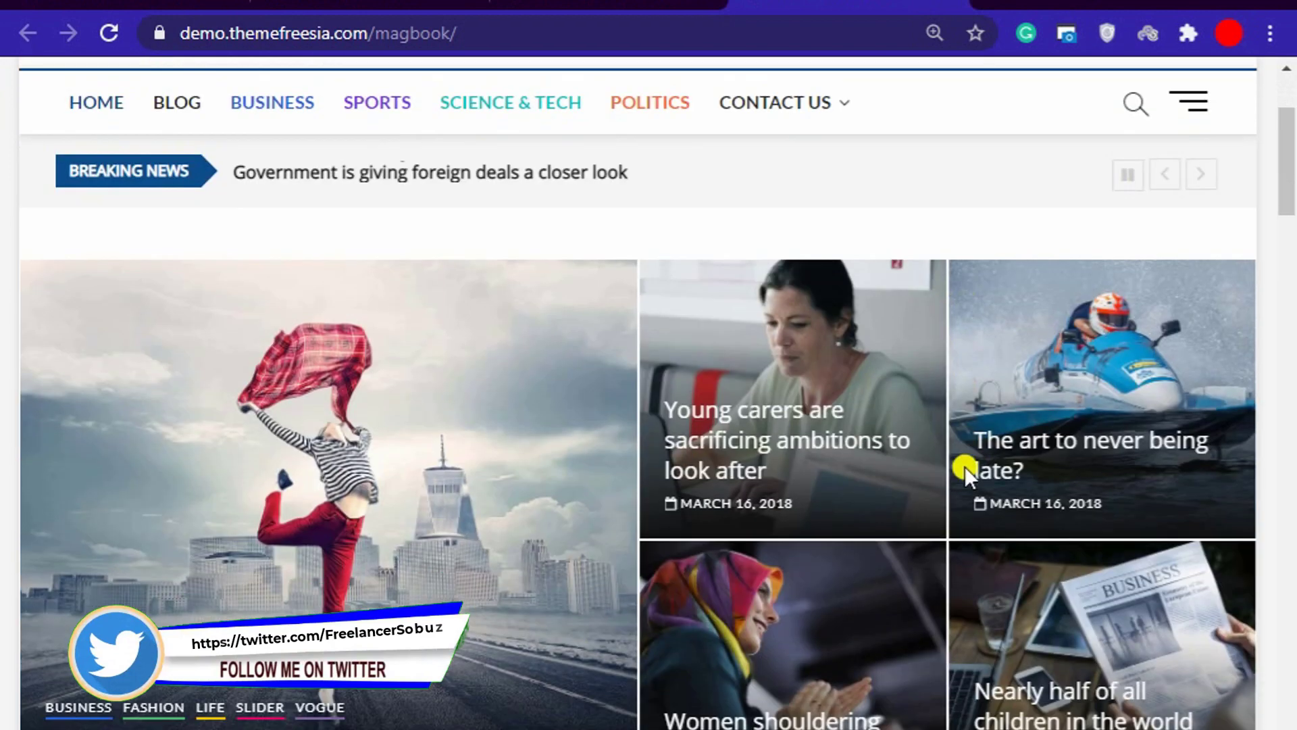
left_click(370, 3)
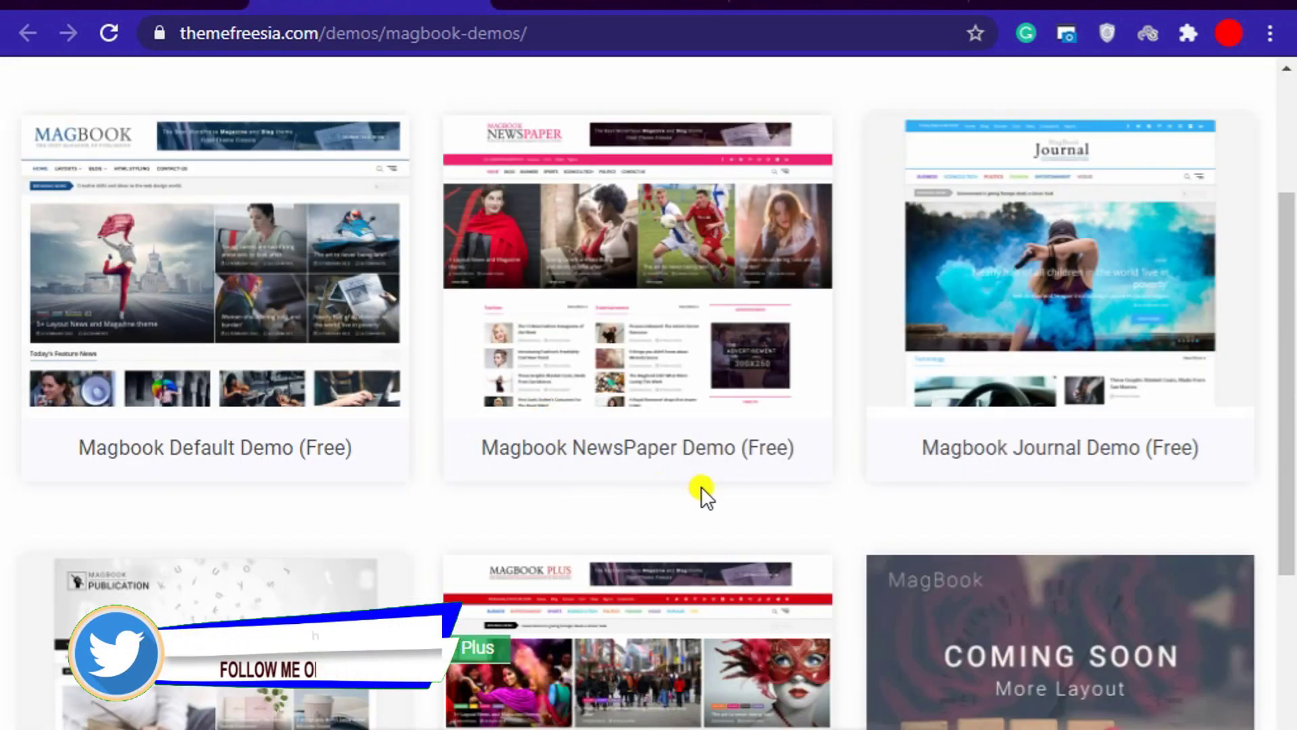
scroll(702, 489, "up", 3)
scroll(703, 488, "down", 2)
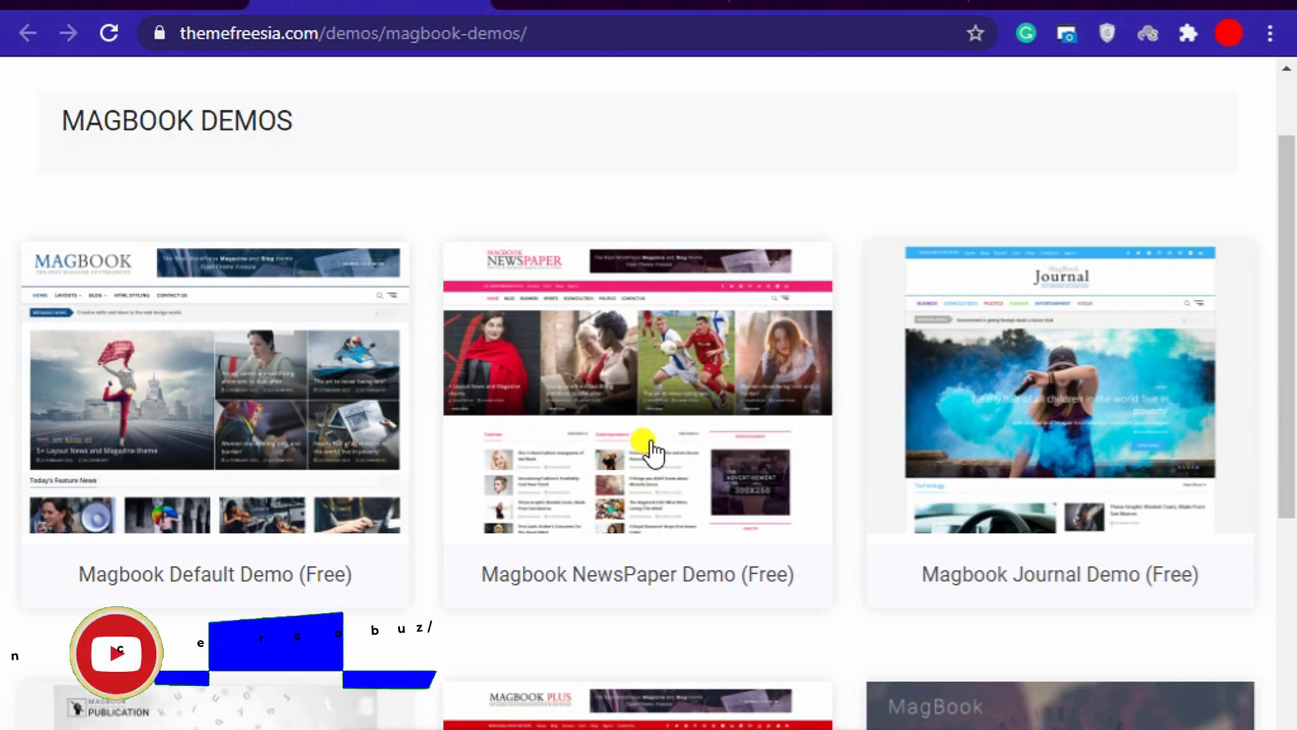
scroll(658, 517, "down", 2)
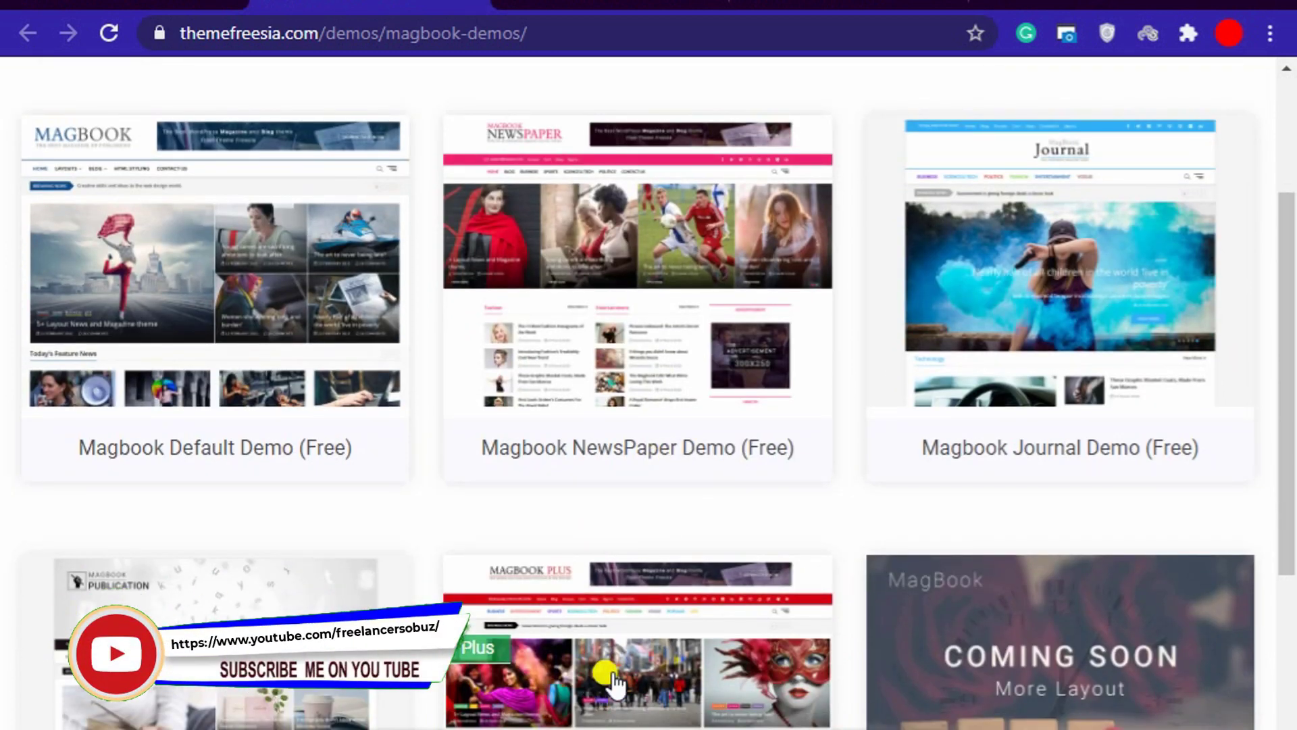
scroll(600, 702, "up", 2)
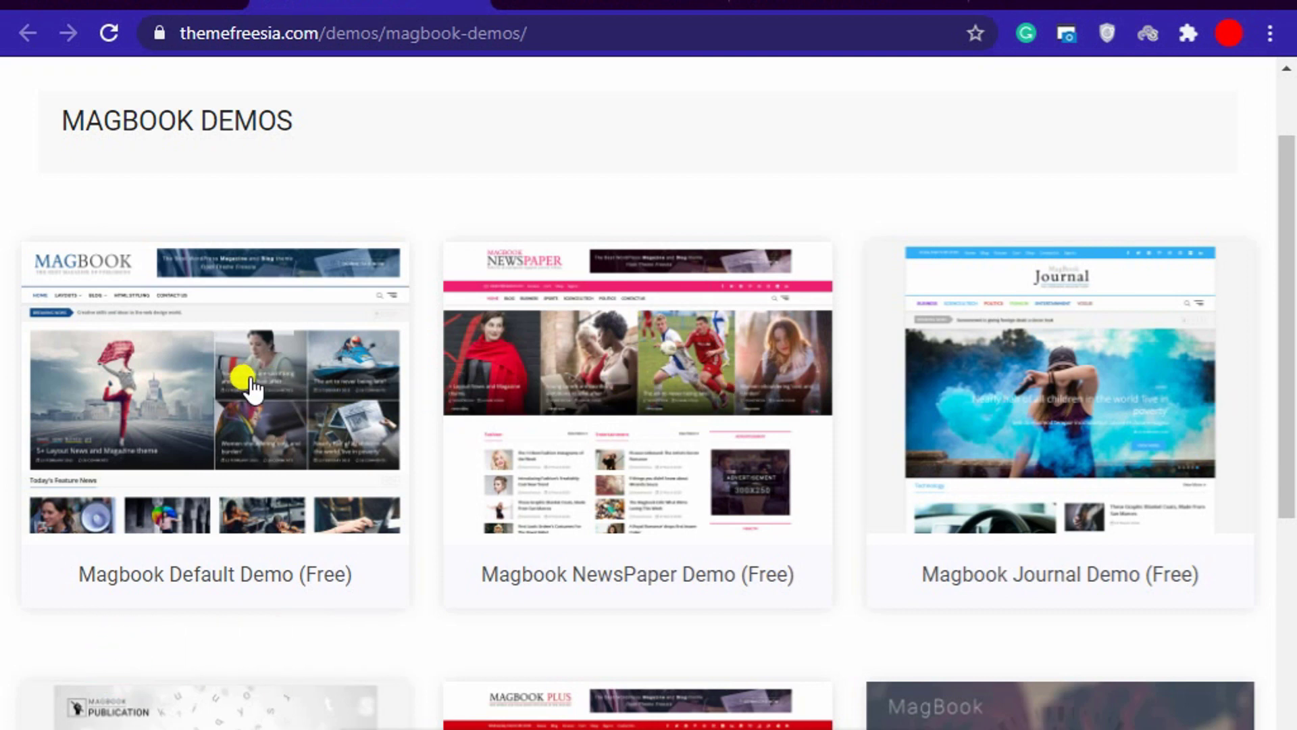
scroll(233, 574, "down", 2)
left_click(807, 3)
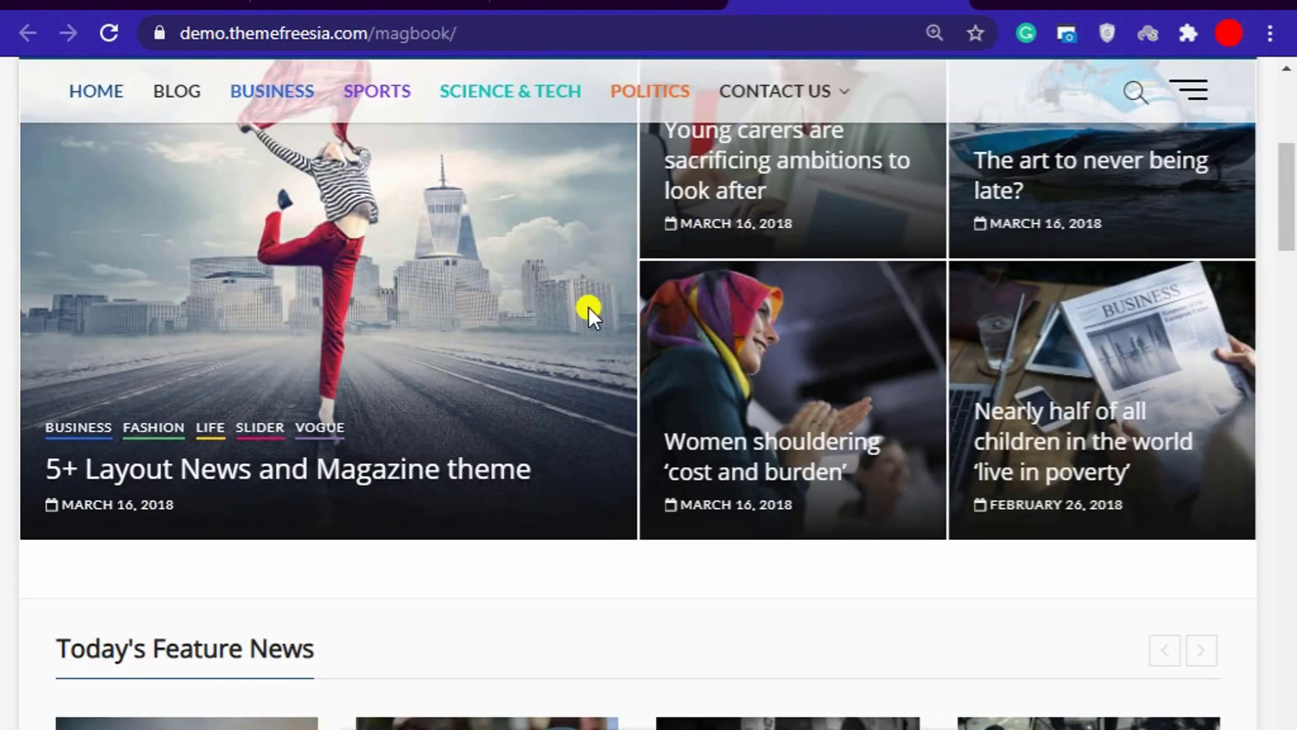
scroll(589, 306, "up", 8)
Step: Switch to the Magbook Publication demo and advance its featured slider to the article "The art to never being late?"
left_click(608, 3)
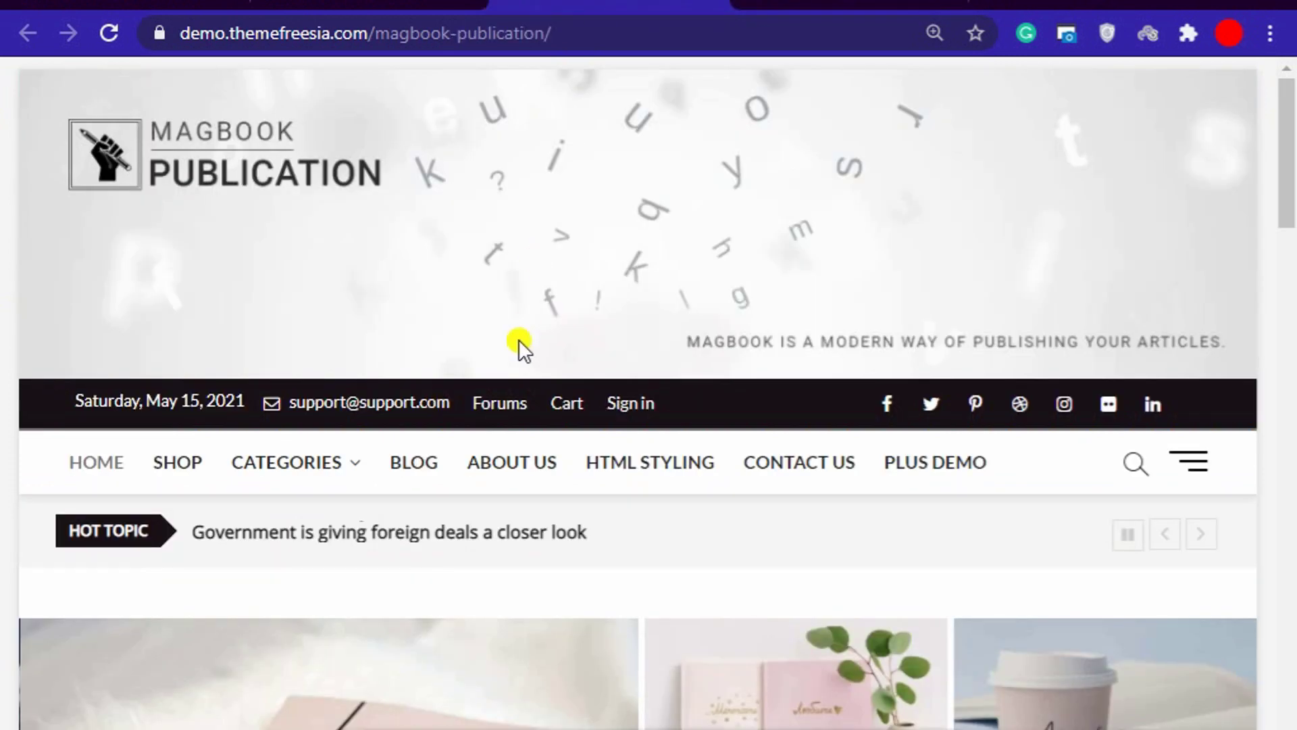
scroll(659, 473, "down", 4)
scroll(659, 476, "down", 2)
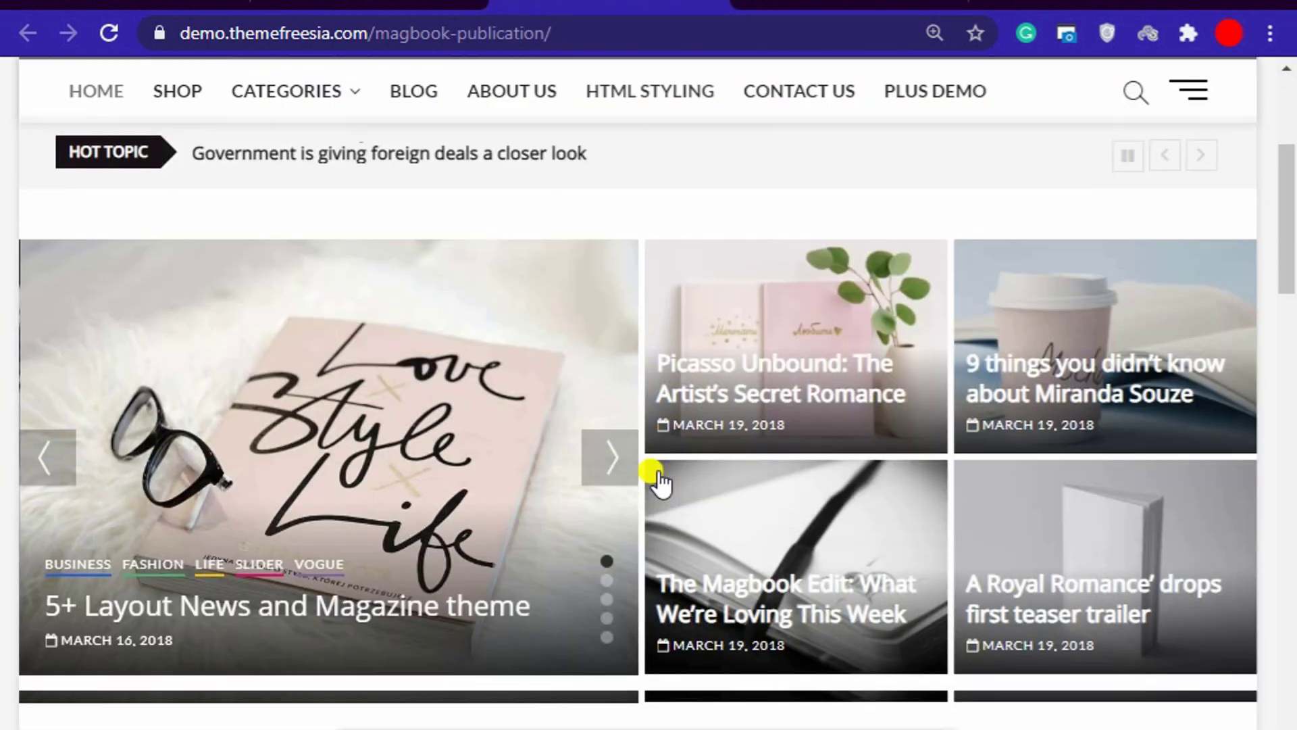
scroll(659, 476, "up", 2)
scroll(659, 476, "down", 4)
left_click(611, 331)
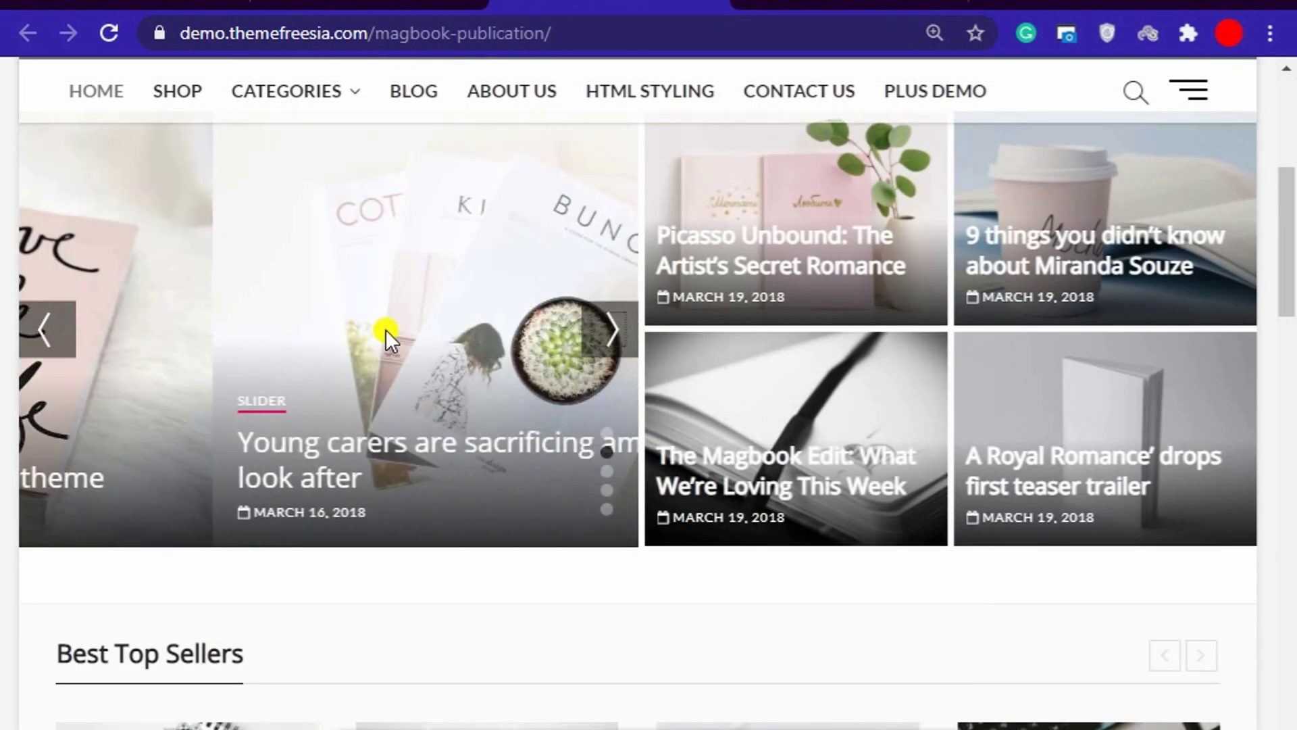
left_click(610, 331)
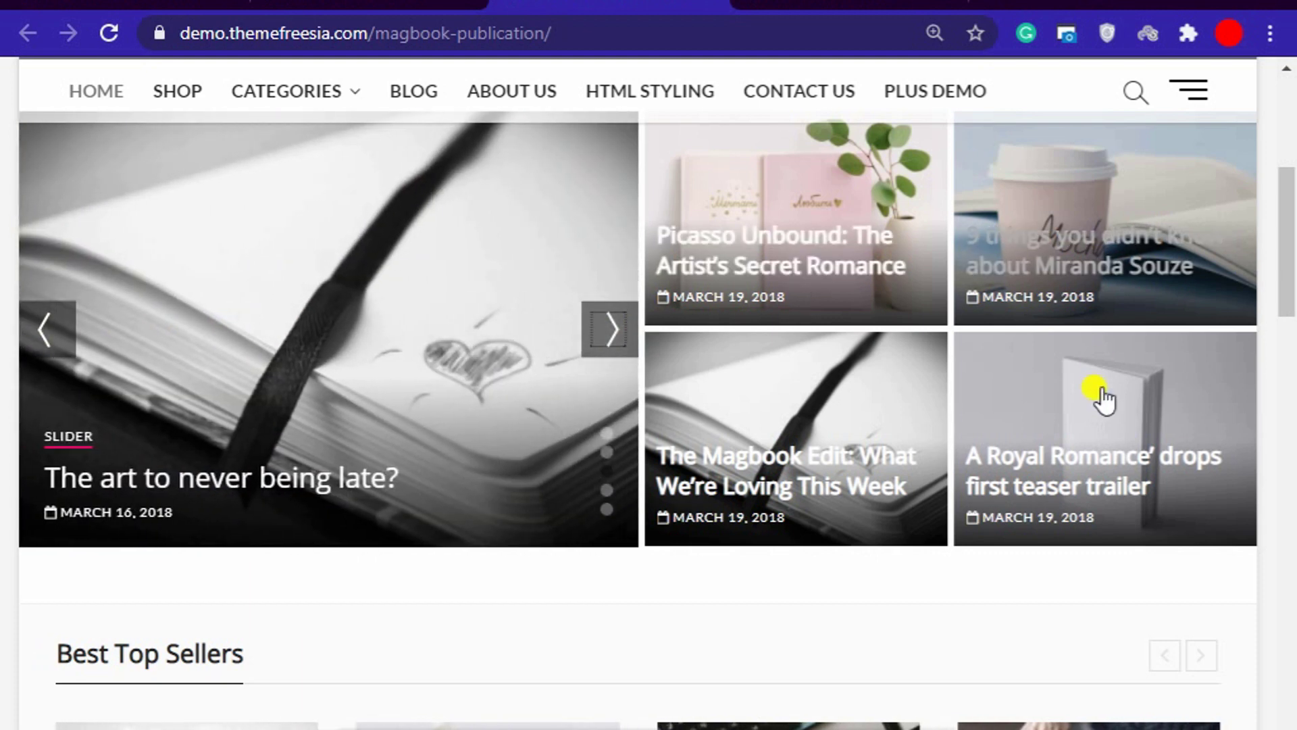
Step: Examine the Magbook Publication home page's content sections from Best Top Sellers down to the footer, and return to the page start
scroll(782, 459, "down", 6)
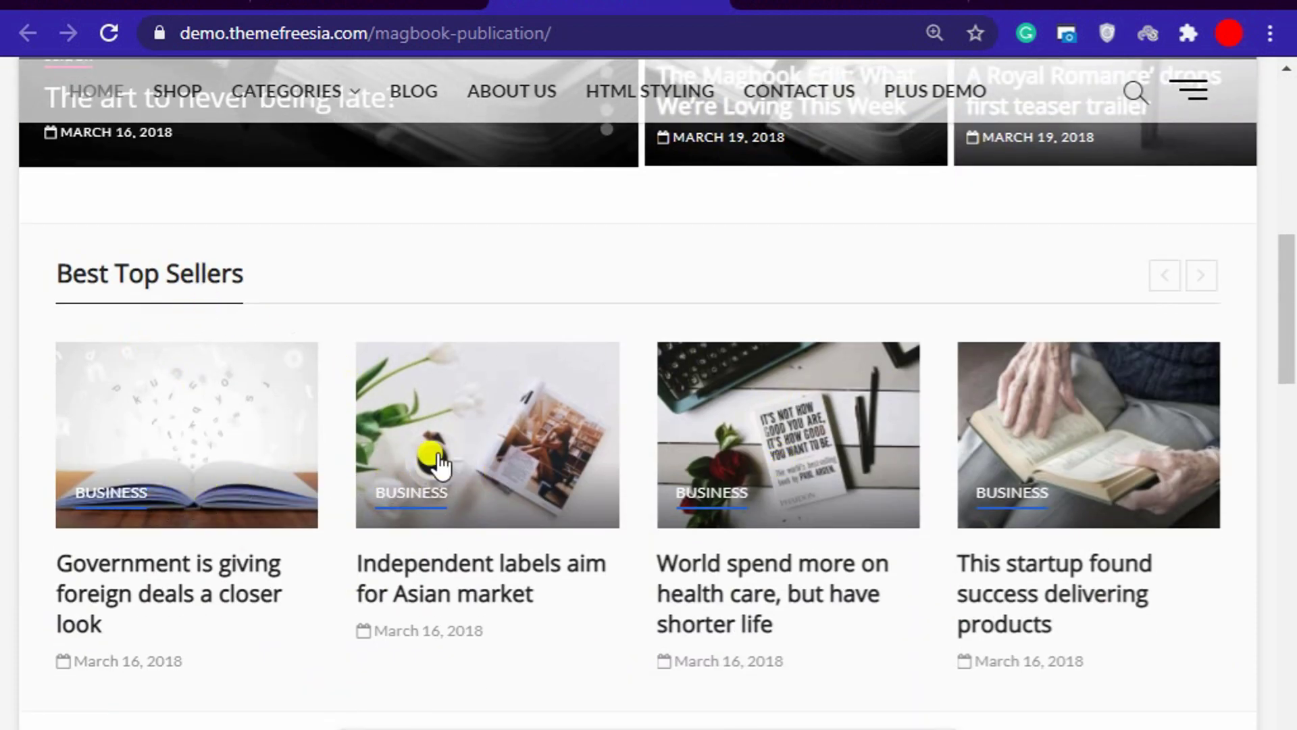
scroll(902, 476, "down", 7)
scroll(865, 472, "down", 5)
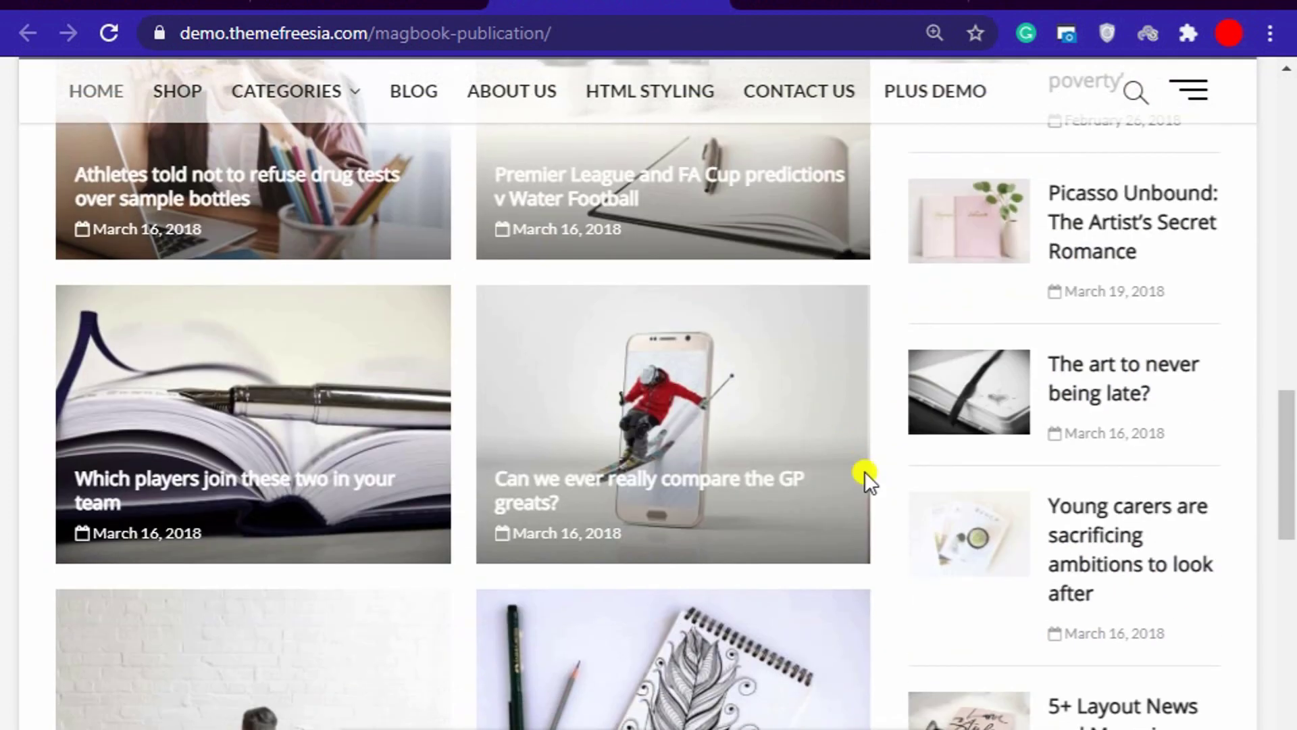
scroll(993, 538, "down", 9)
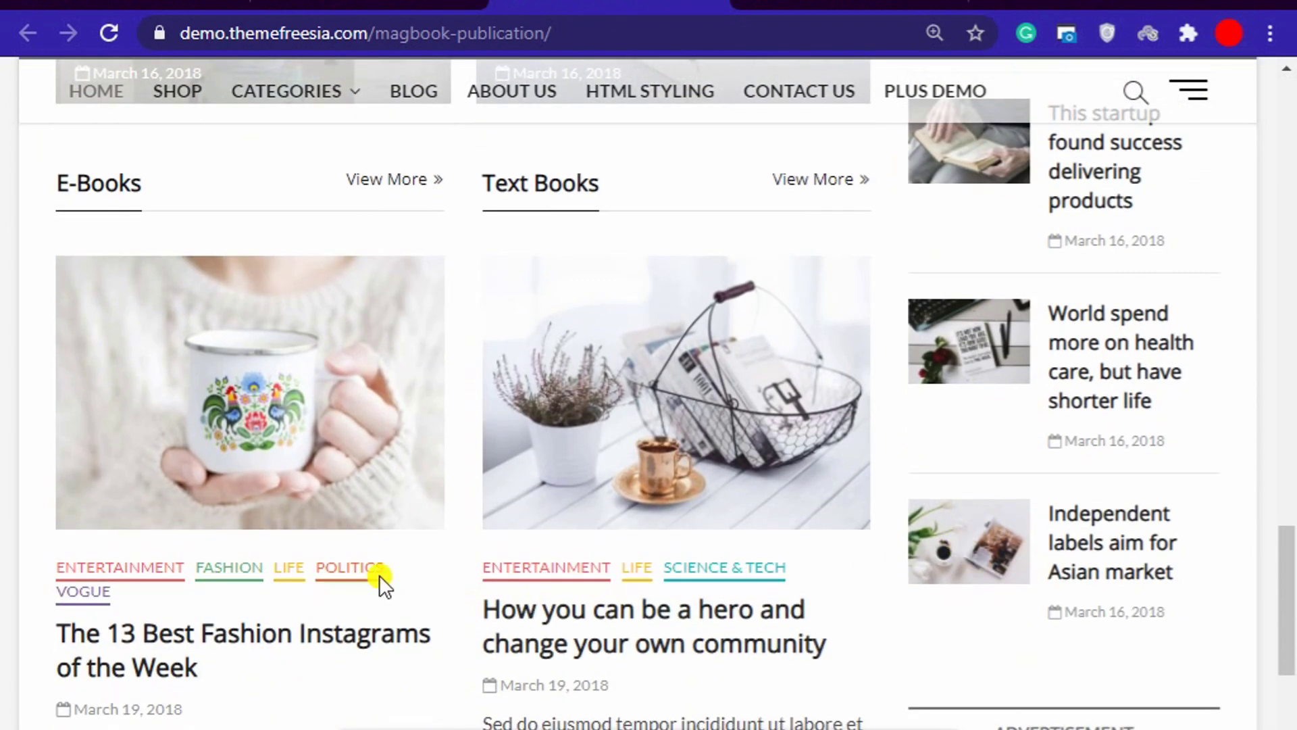
scroll(377, 575, "down", 2)
scroll(260, 534, "down", 12)
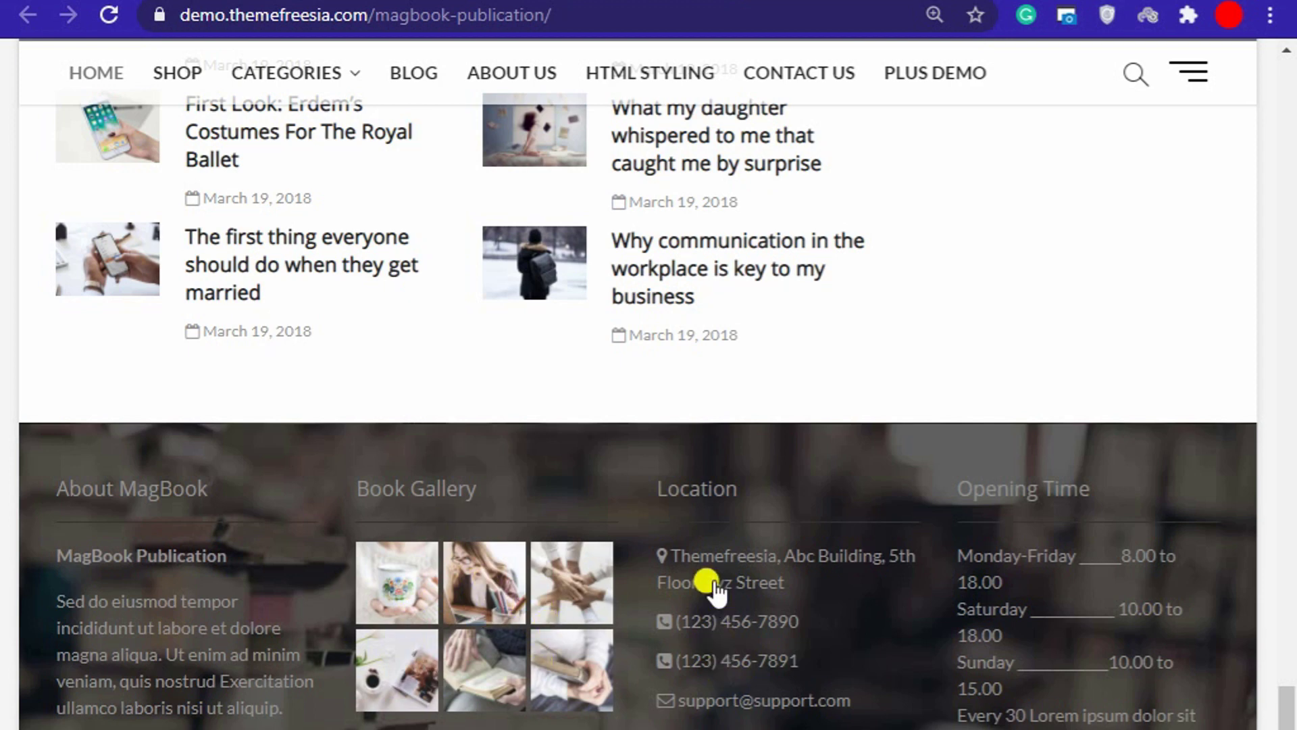
scroll(1041, 694, "down", 2)
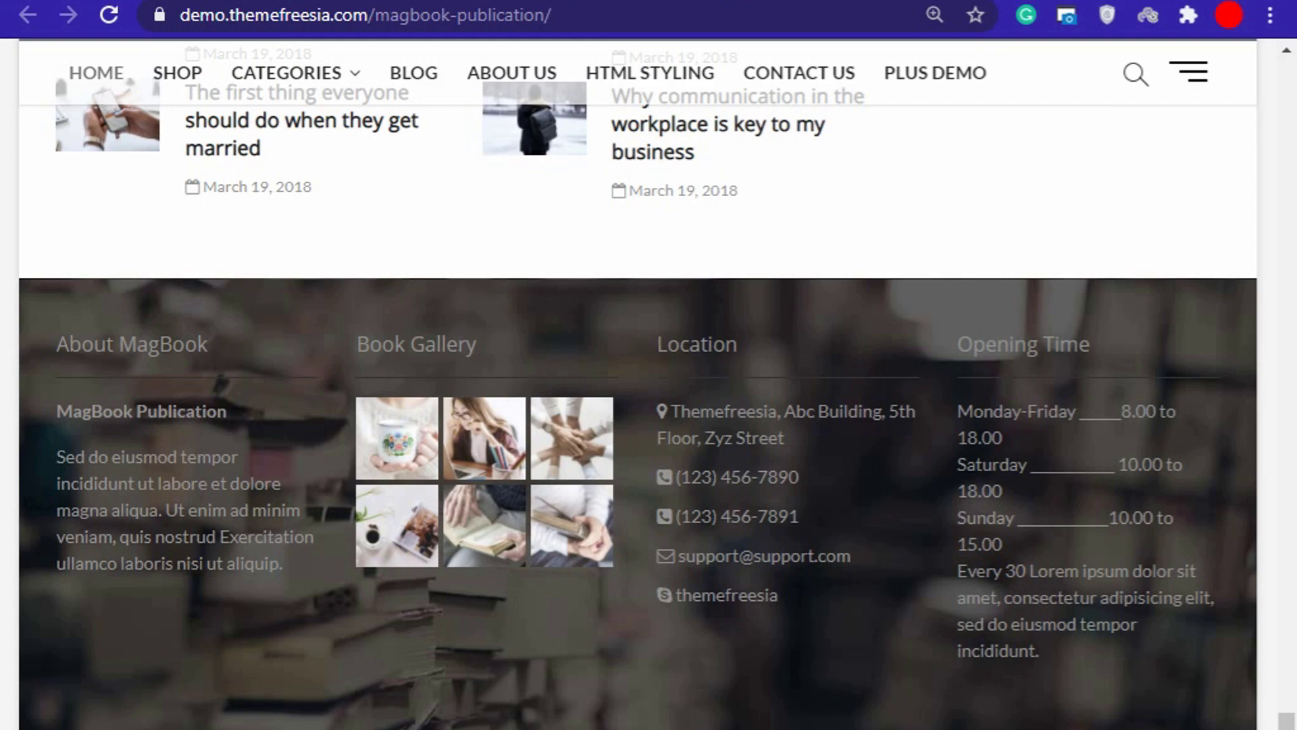
key("Home")
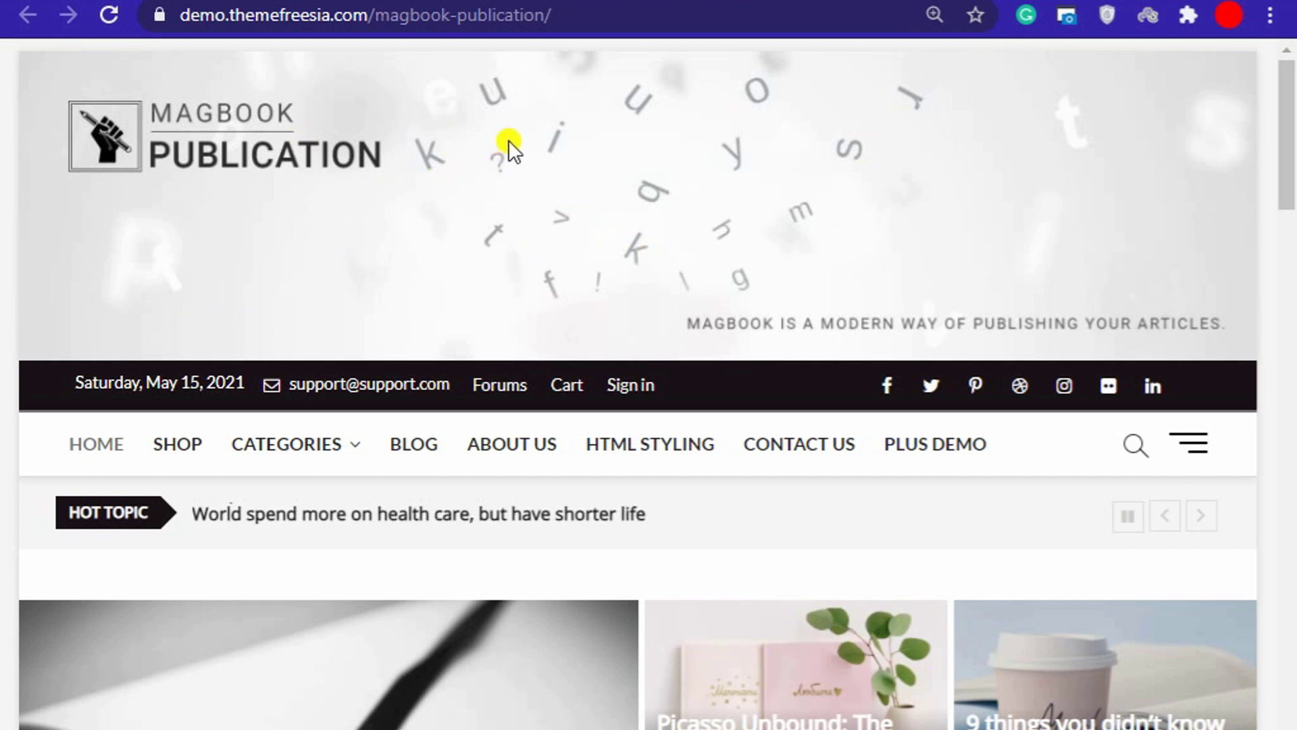
Step: Inspect the header banner image and select its enclosing wp-custom-header div in the page markup
right_click(476, 95)
left_click(541, 339)
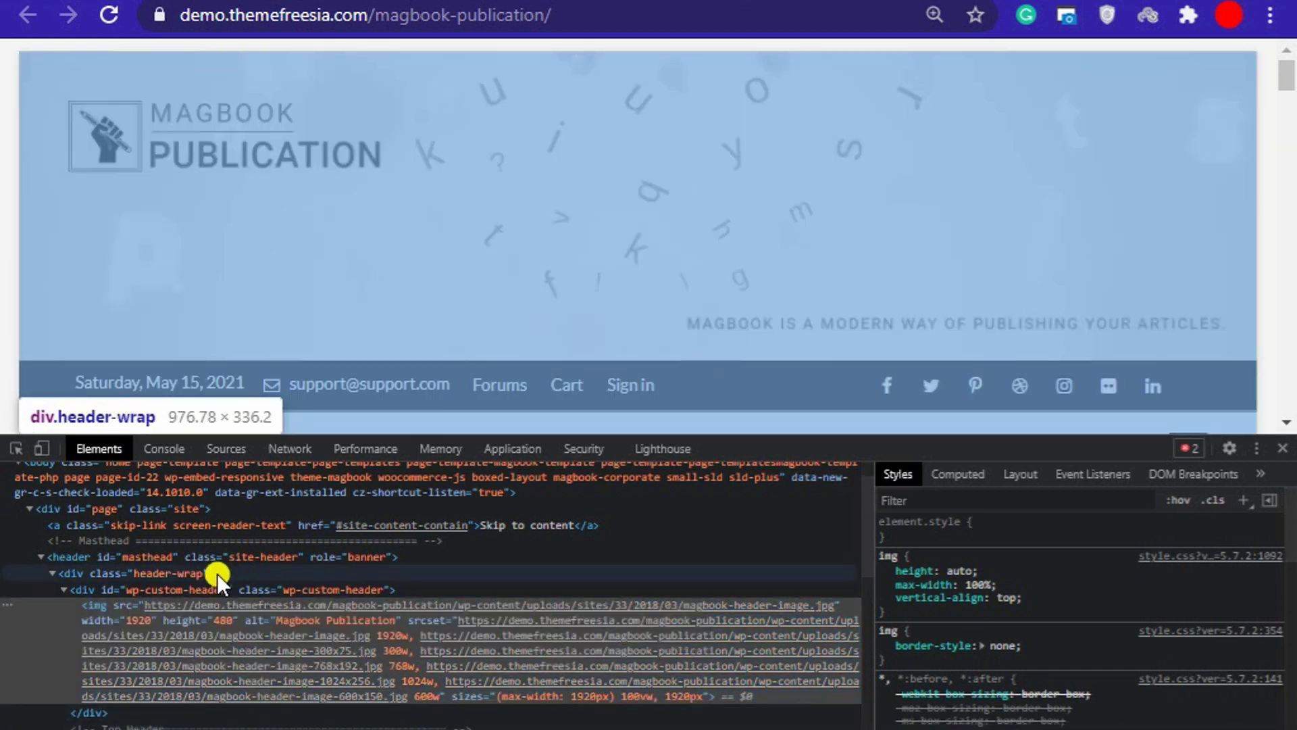
left_click(217, 573)
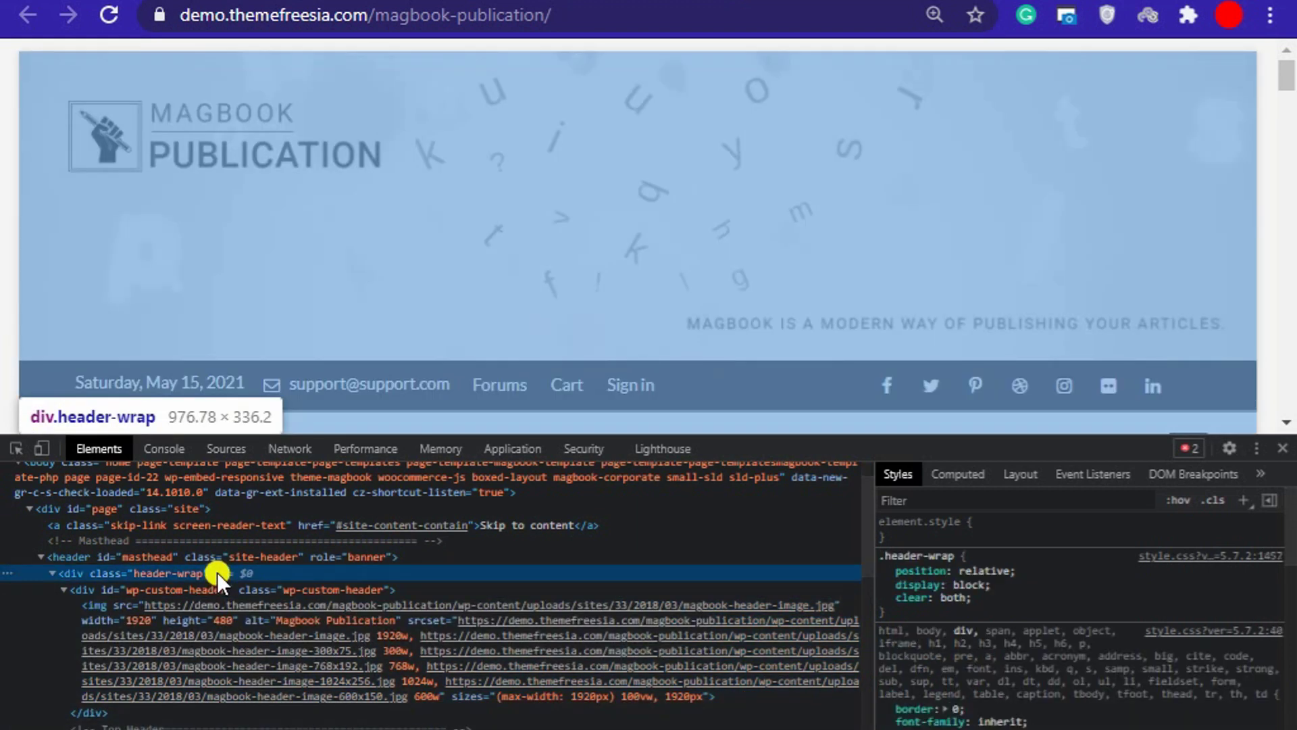
left_click(209, 584)
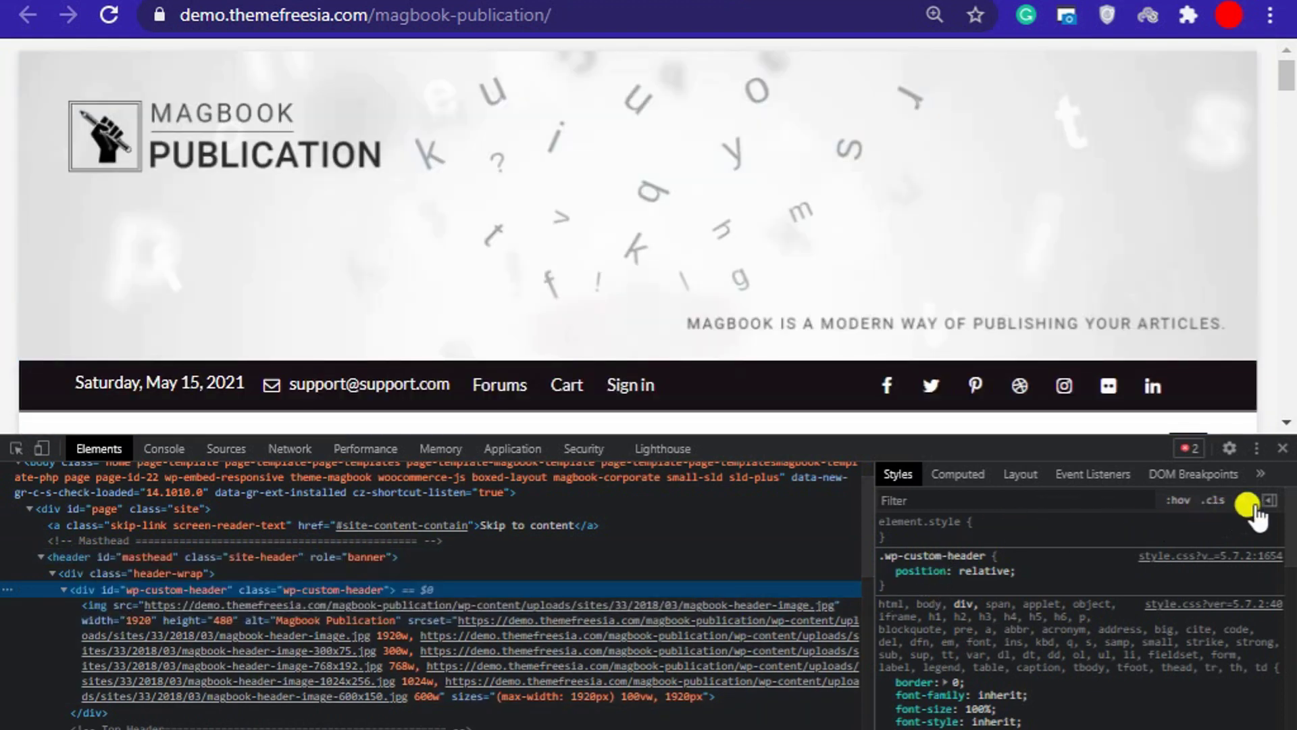
Step: Add a new style rule for div#wp-custom-header with display set to none
left_click(1247, 504)
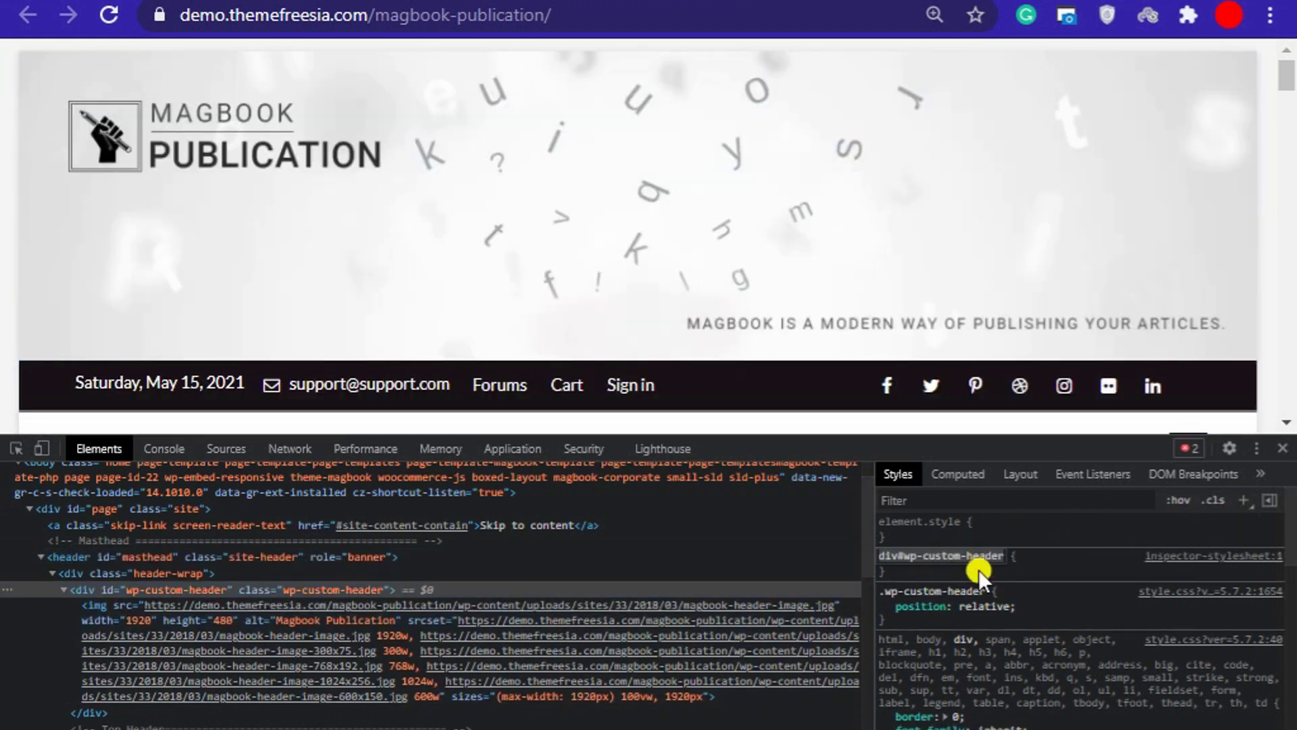
left_click(906, 572)
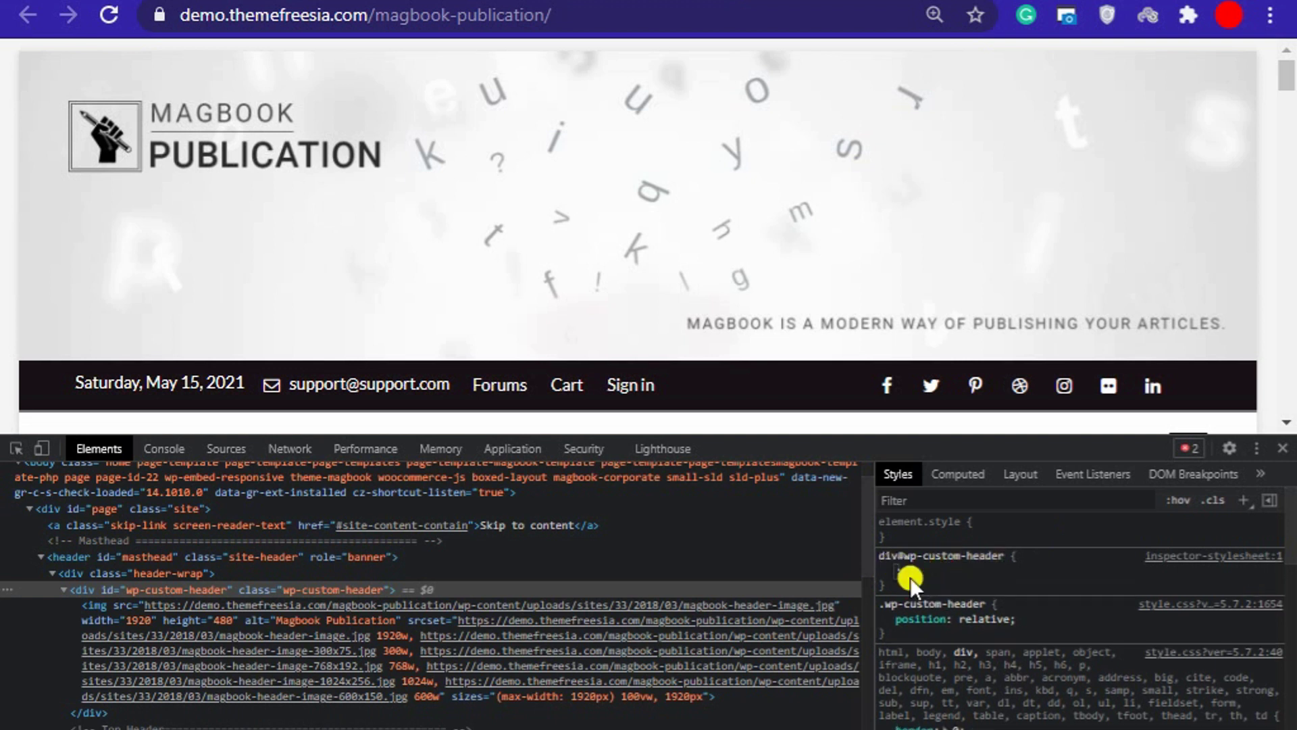
type("di")
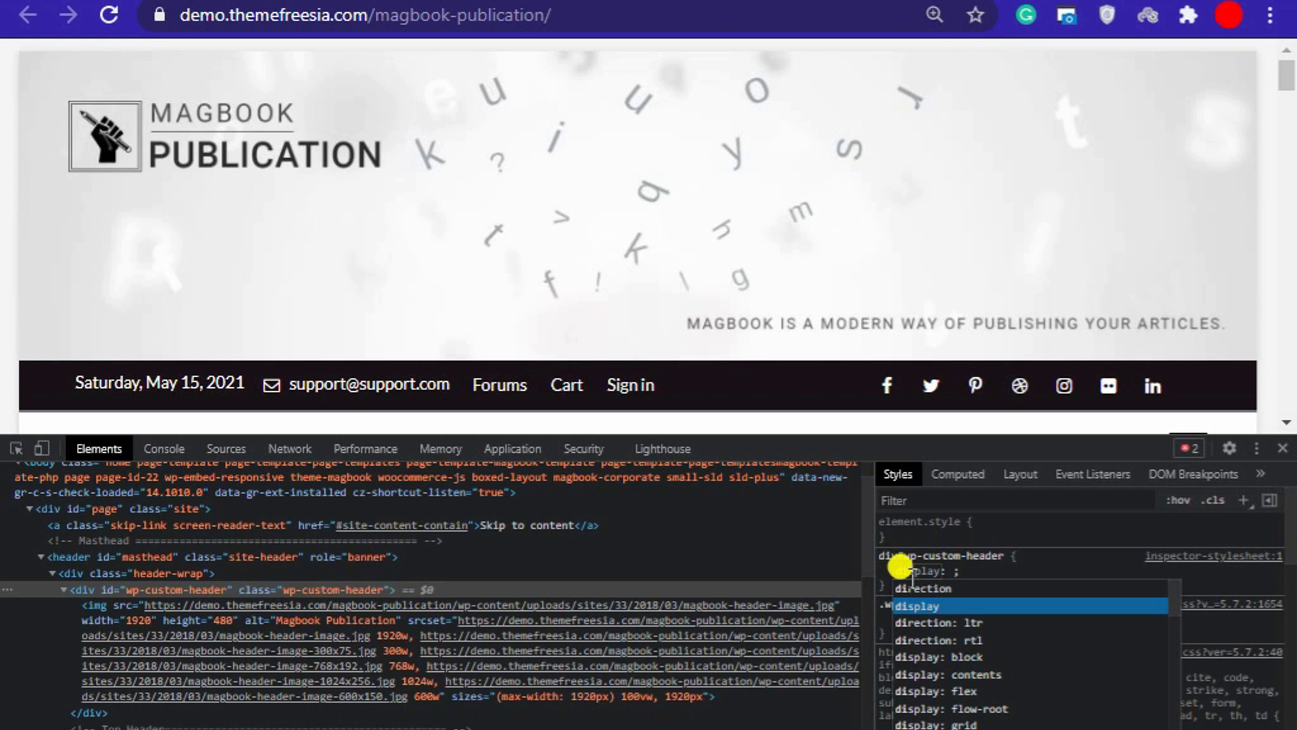
type("s")
key("Tab")
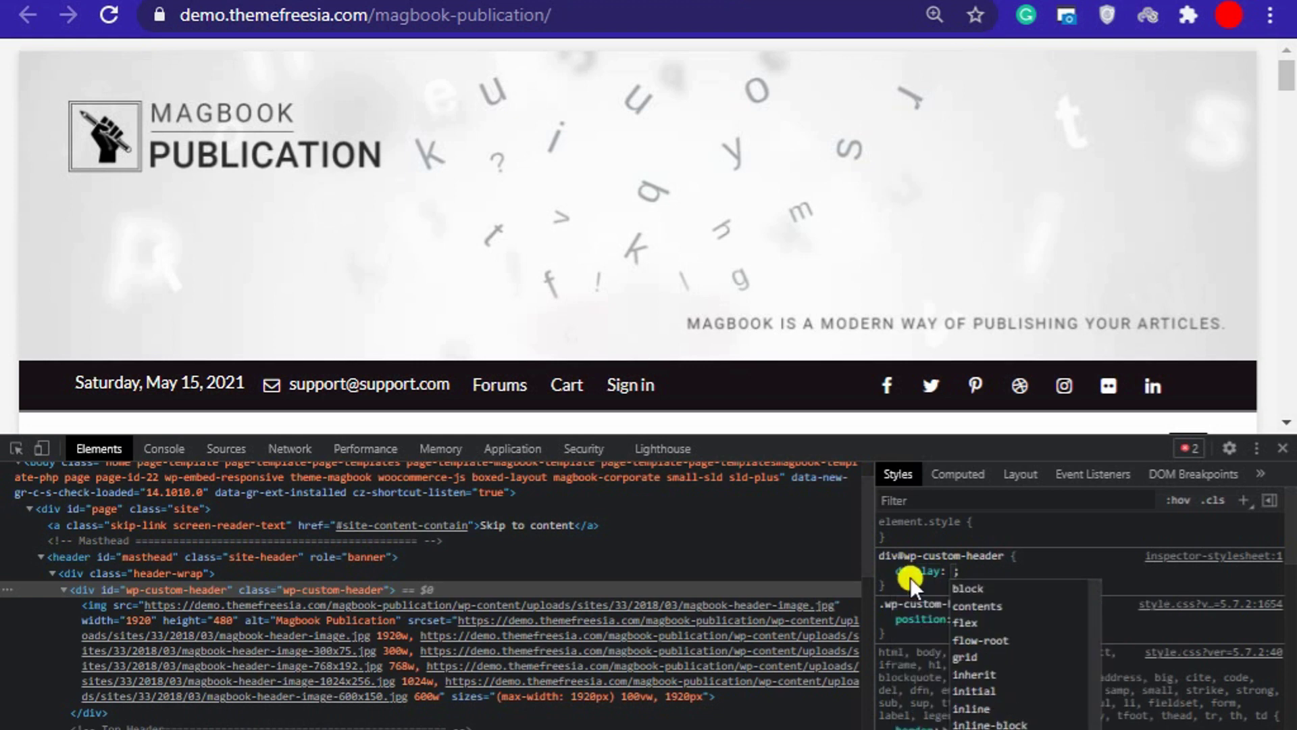
type("none")
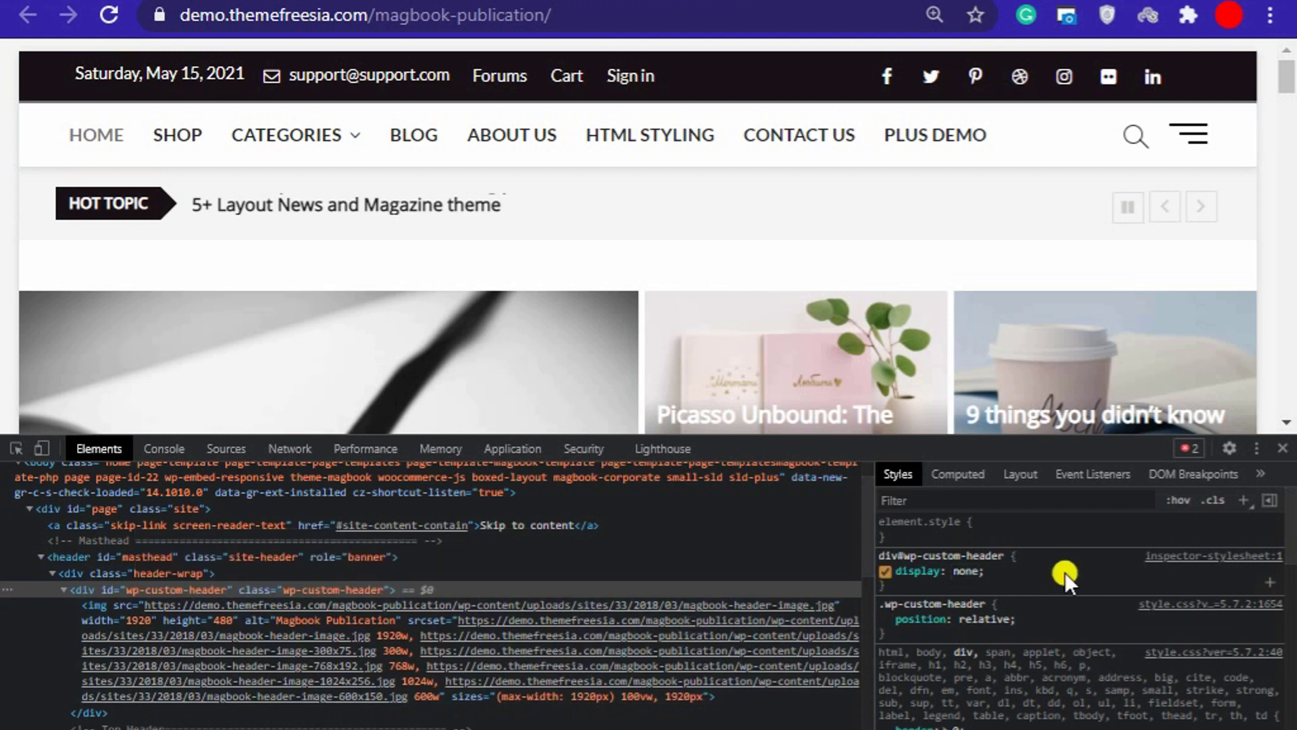
Step: Check the page header and navigation bar while scrolling, closing the developer tools for a full-page view
scroll(646, 214, "down", 1)
scroll(642, 197, "up", 1)
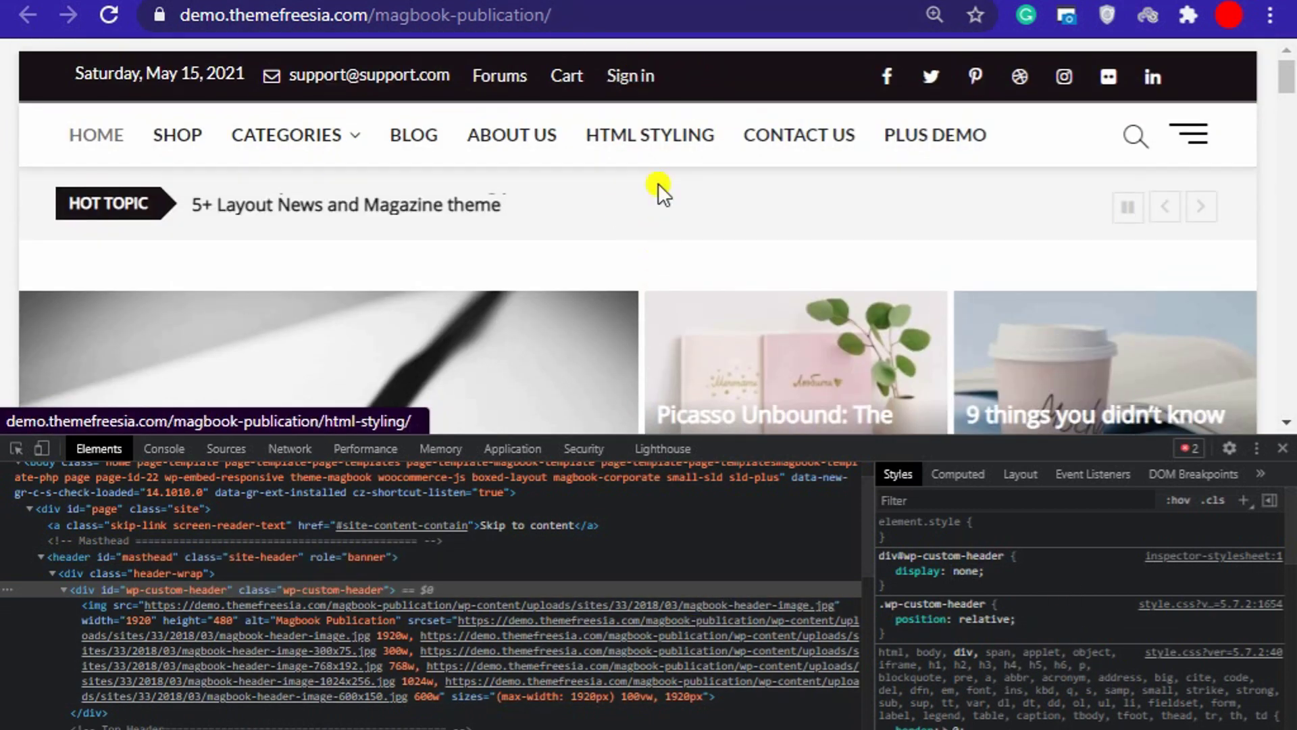
scroll(631, 225, "down", 1)
scroll(631, 223, "up", 1)
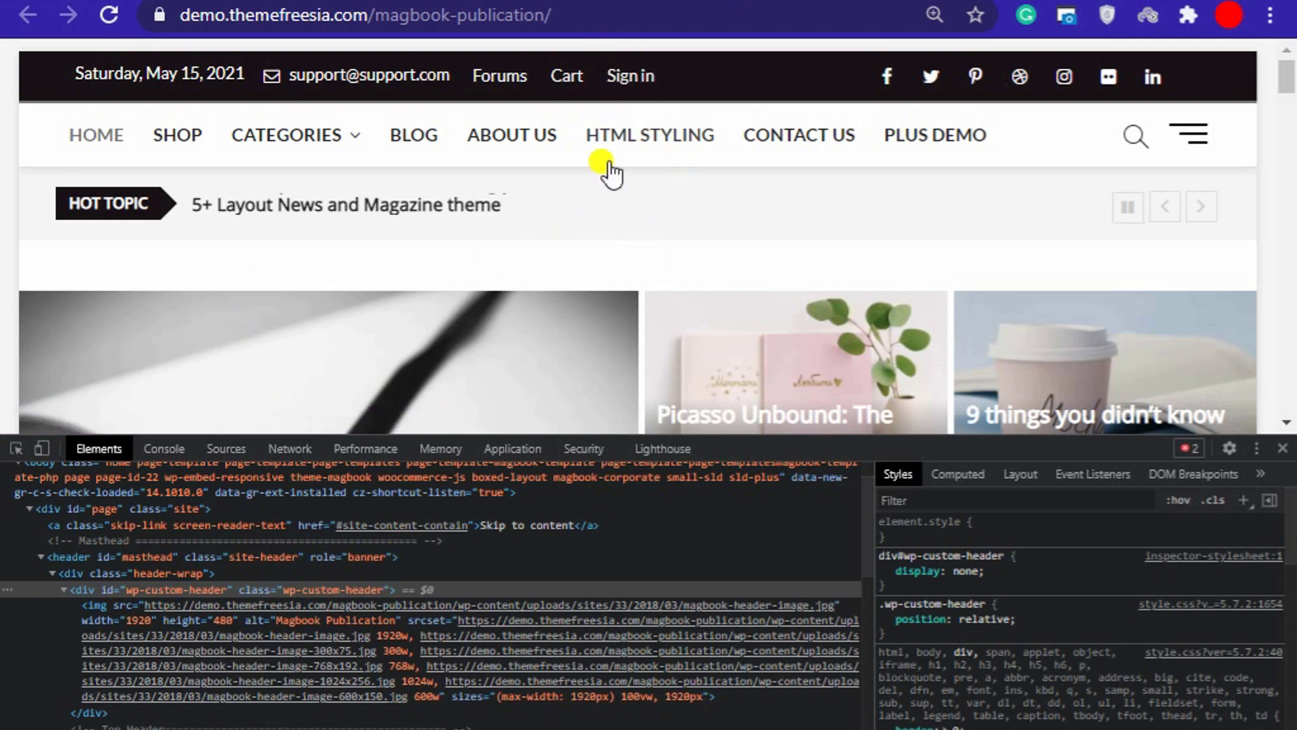
scroll(667, 196, "down", 1)
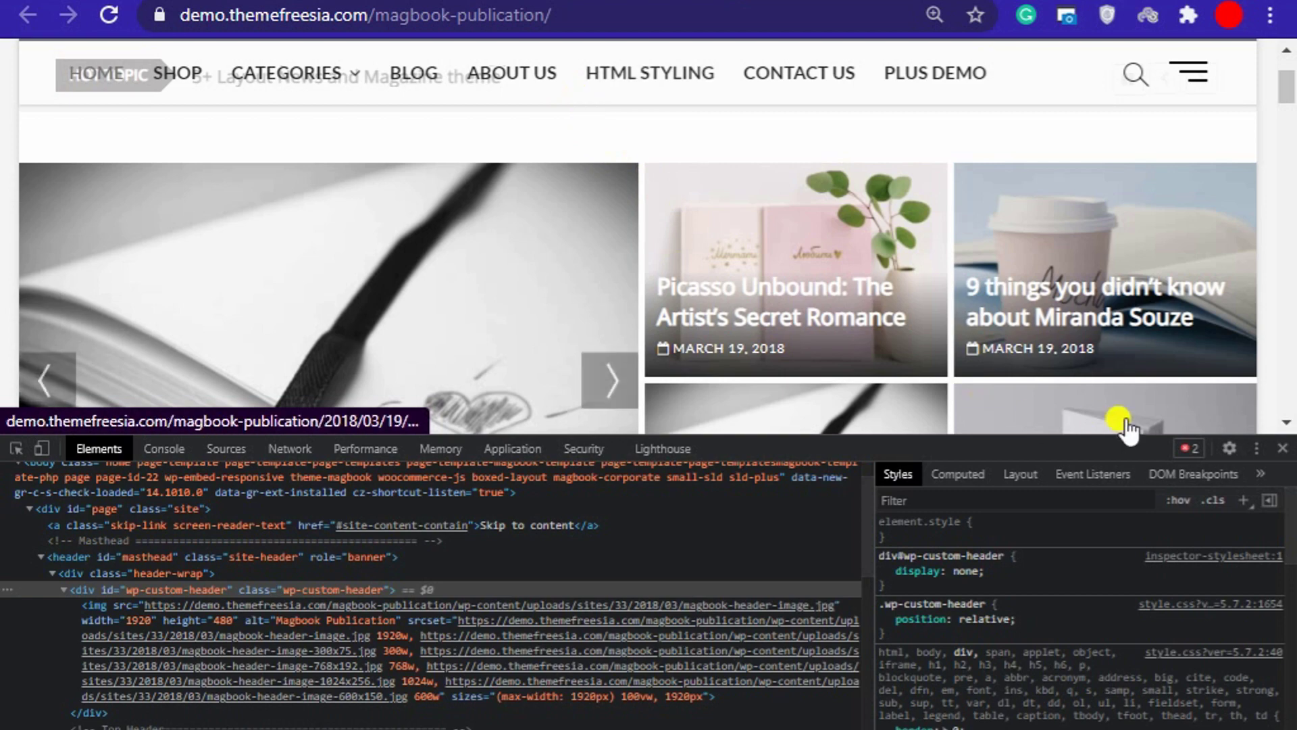
left_click(1282, 448)
scroll(860, 189, "down", 1)
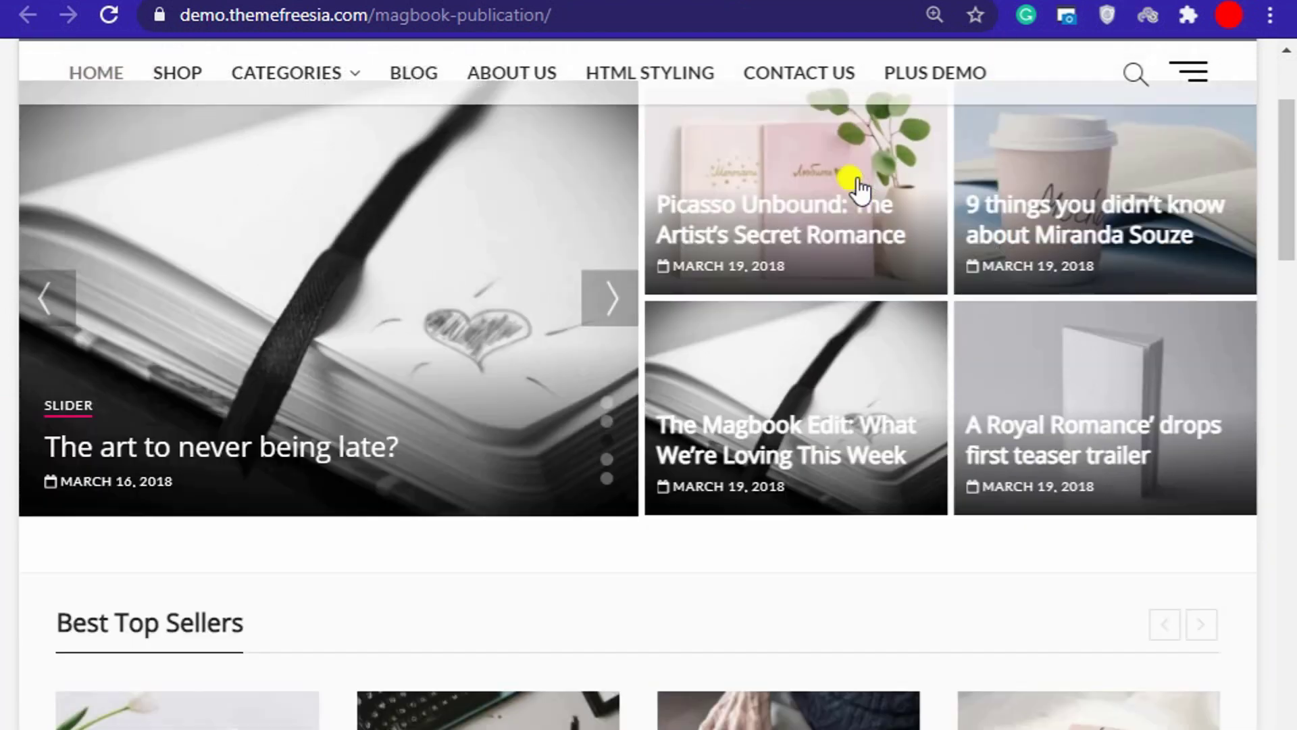
scroll(860, 191, "down", 4)
scroll(857, 185, "up", 2)
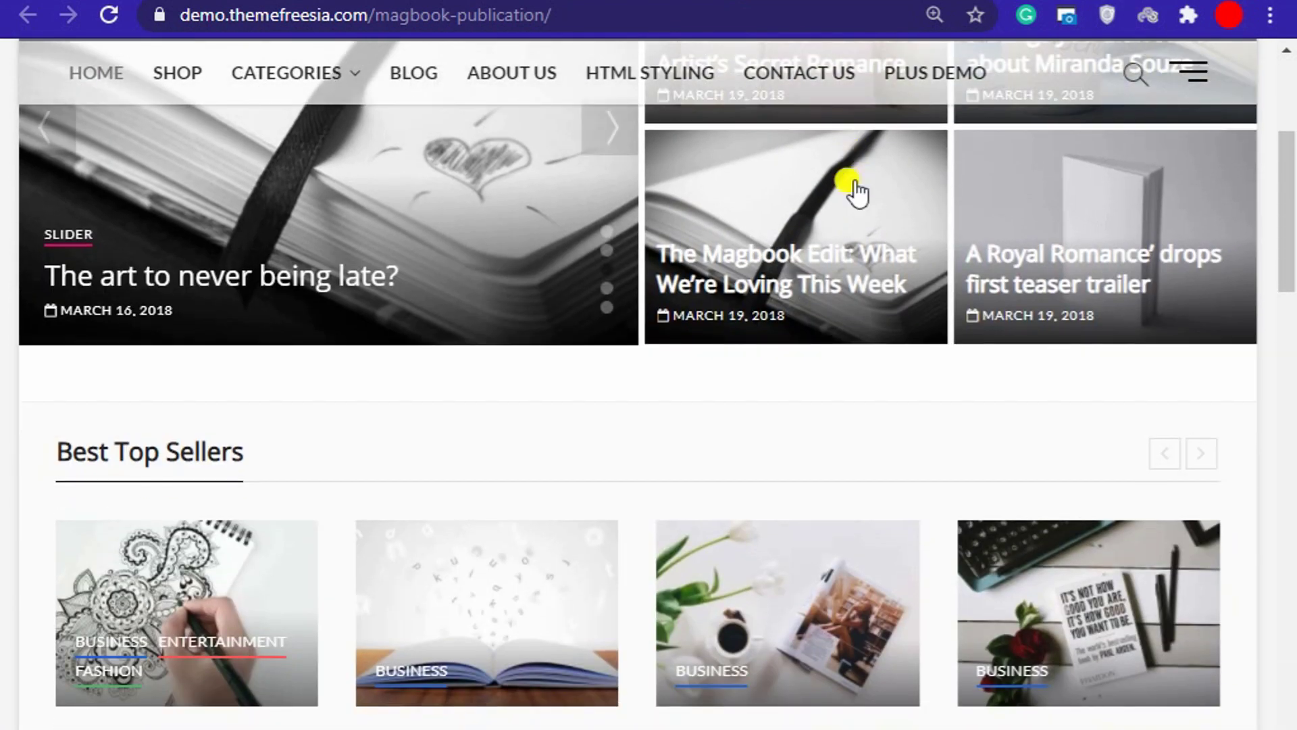
scroll(856, 189, "up", 2)
scroll(856, 189, "down", 2)
scroll(855, 188, "up", 5)
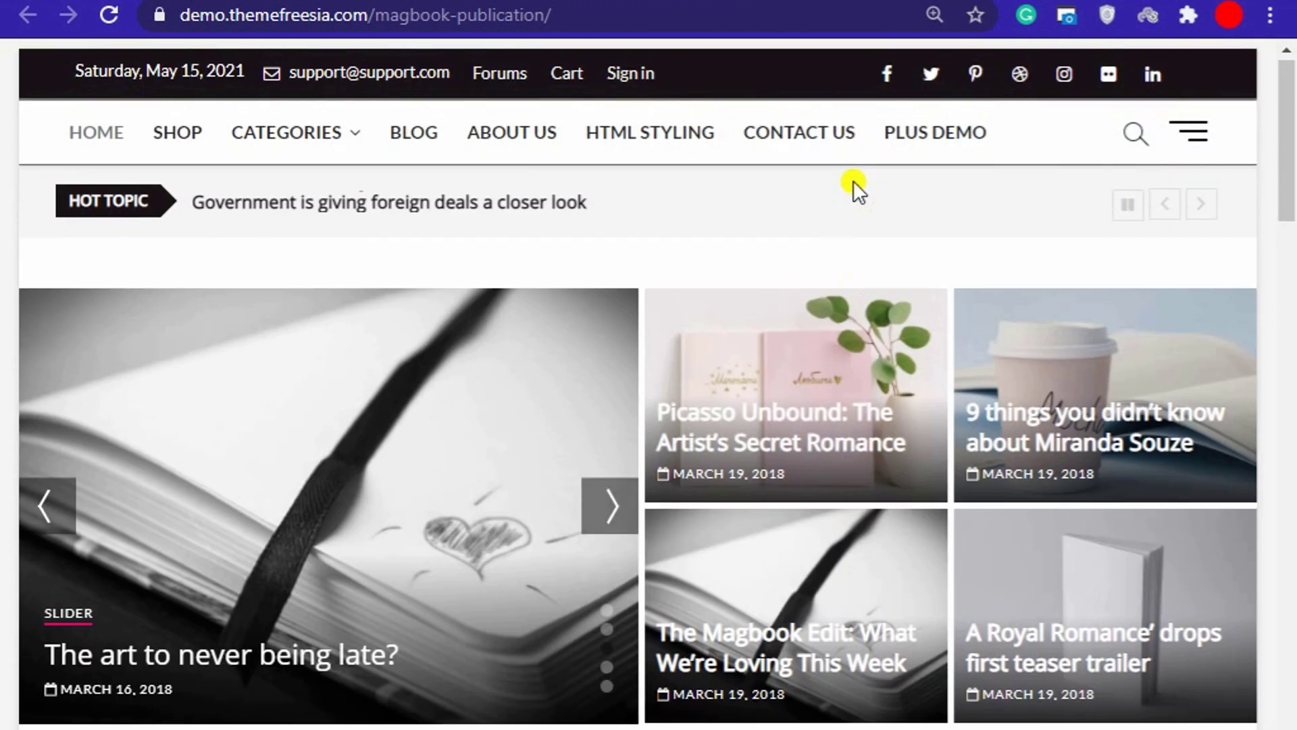
scroll(853, 180, "down", 2)
scroll(997, 115, "down", 2)
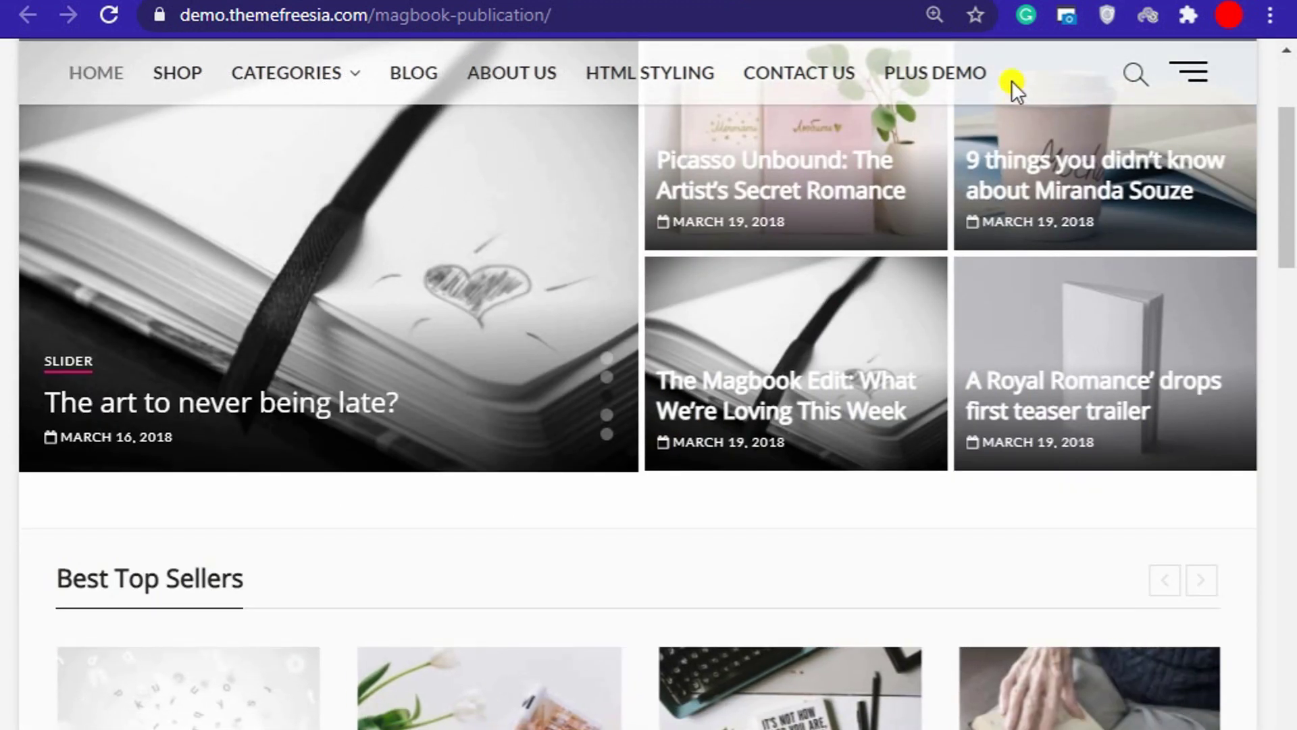
Step: Inspect the sticky navigation bar and select its enclosing sticky-header div in the page markup
right_click(1012, 81)
left_click(1005, 493)
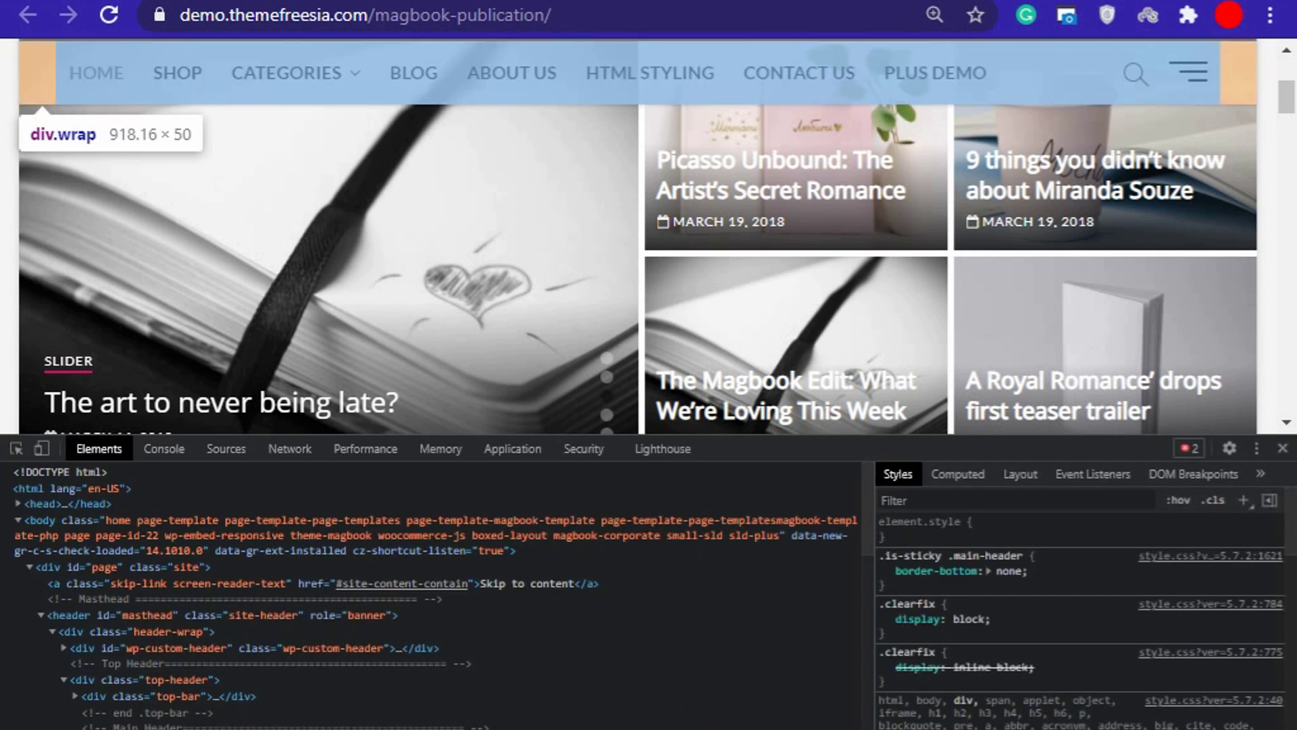
left_click(169, 728)
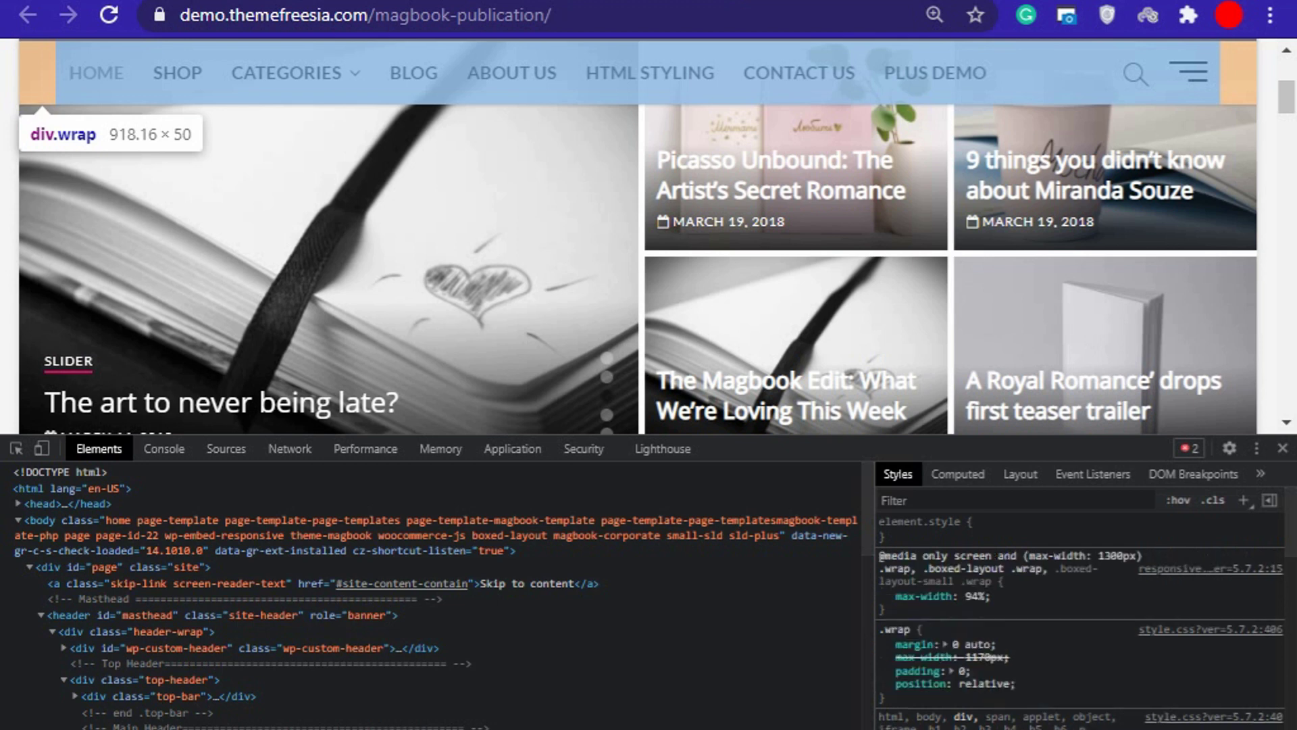
left_click(169, 728)
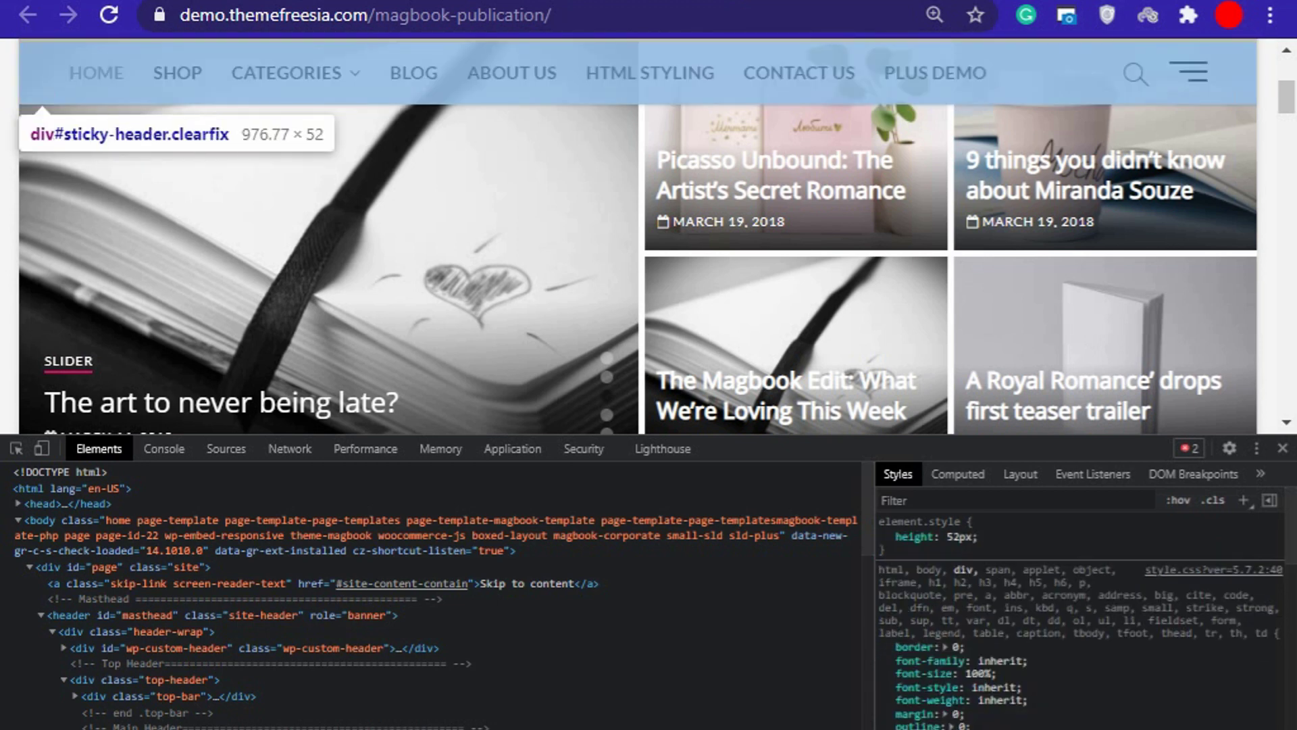
Step: Set the opacity of the sticky-header div's white background colour to 1
left_click(169, 728)
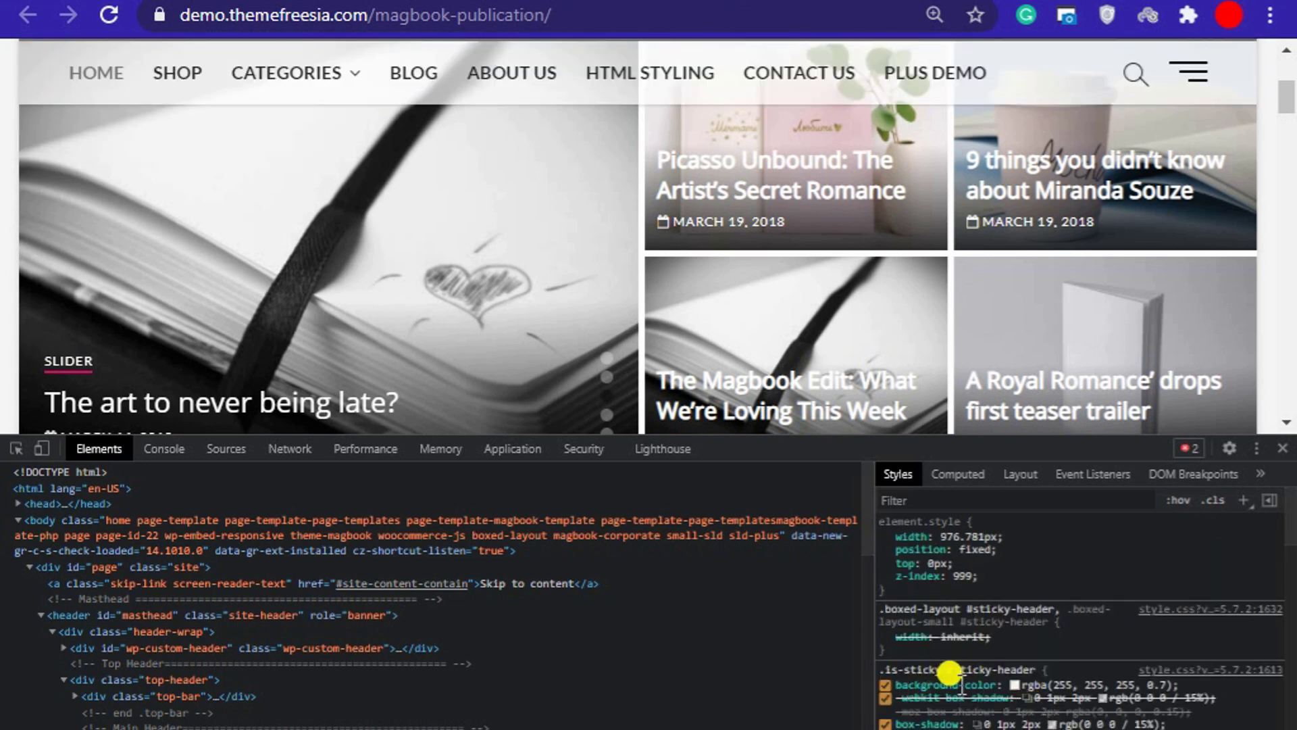
left_click(1015, 685)
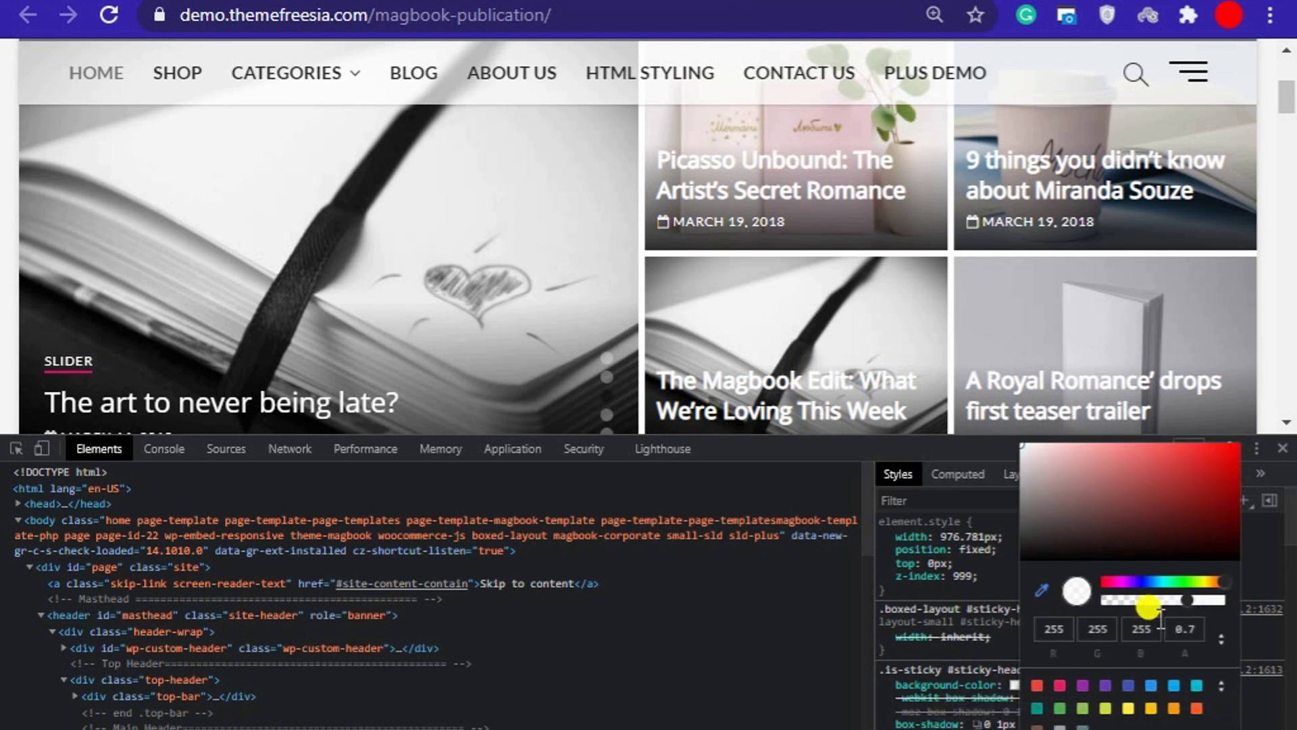
left_click_drag(1191, 608, 1245, 615)
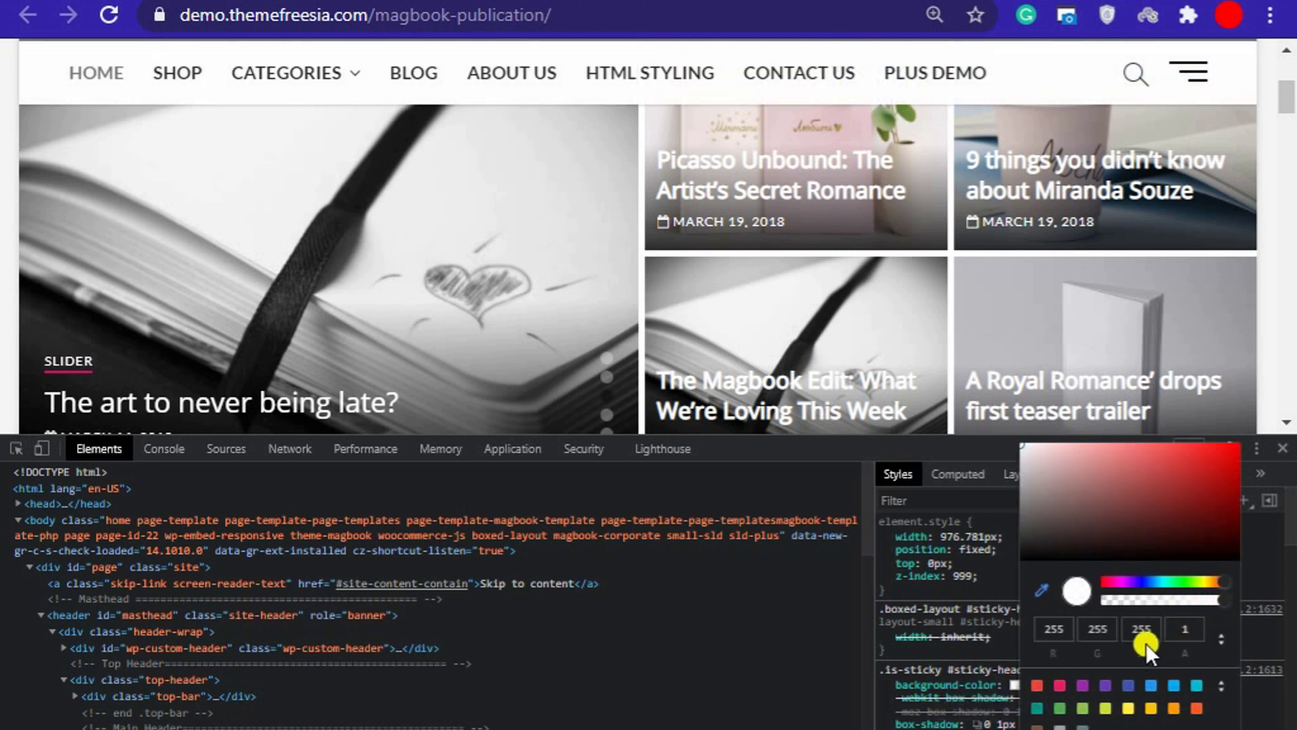
left_click(1260, 579)
Step: Close the developer tools and check the sticky navigation bar along the full page, including the main Magbook demo's logo header
left_click(1283, 448)
scroll(825, 453, "down", 5)
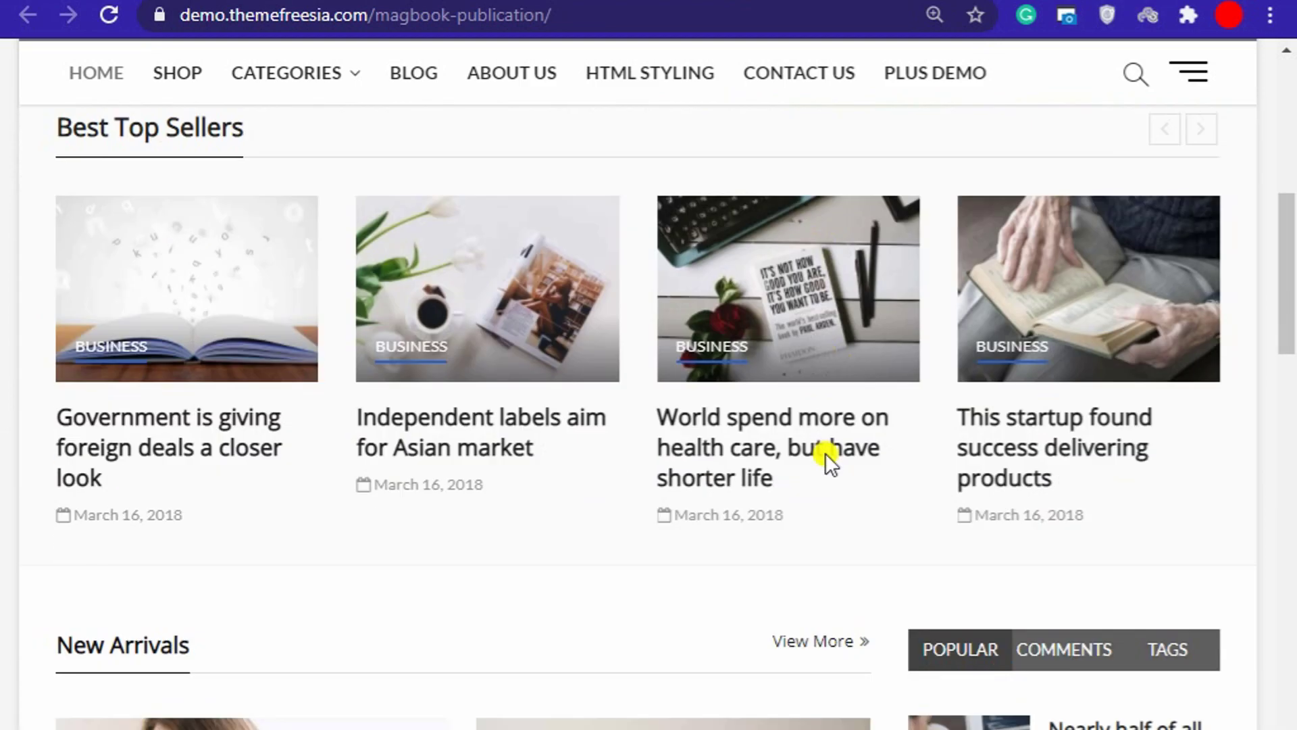
scroll(825, 452, "down", 5)
scroll(730, 472, "up", 13)
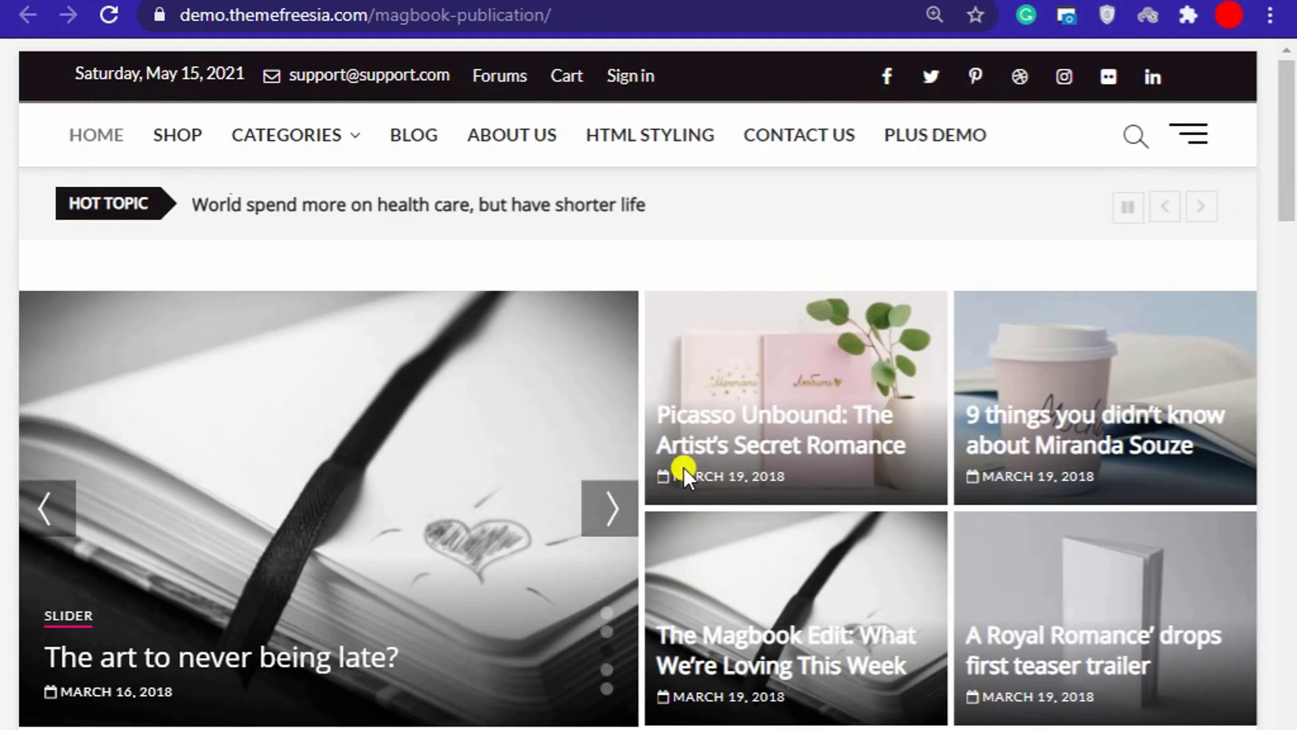
scroll(681, 473, "down", 15)
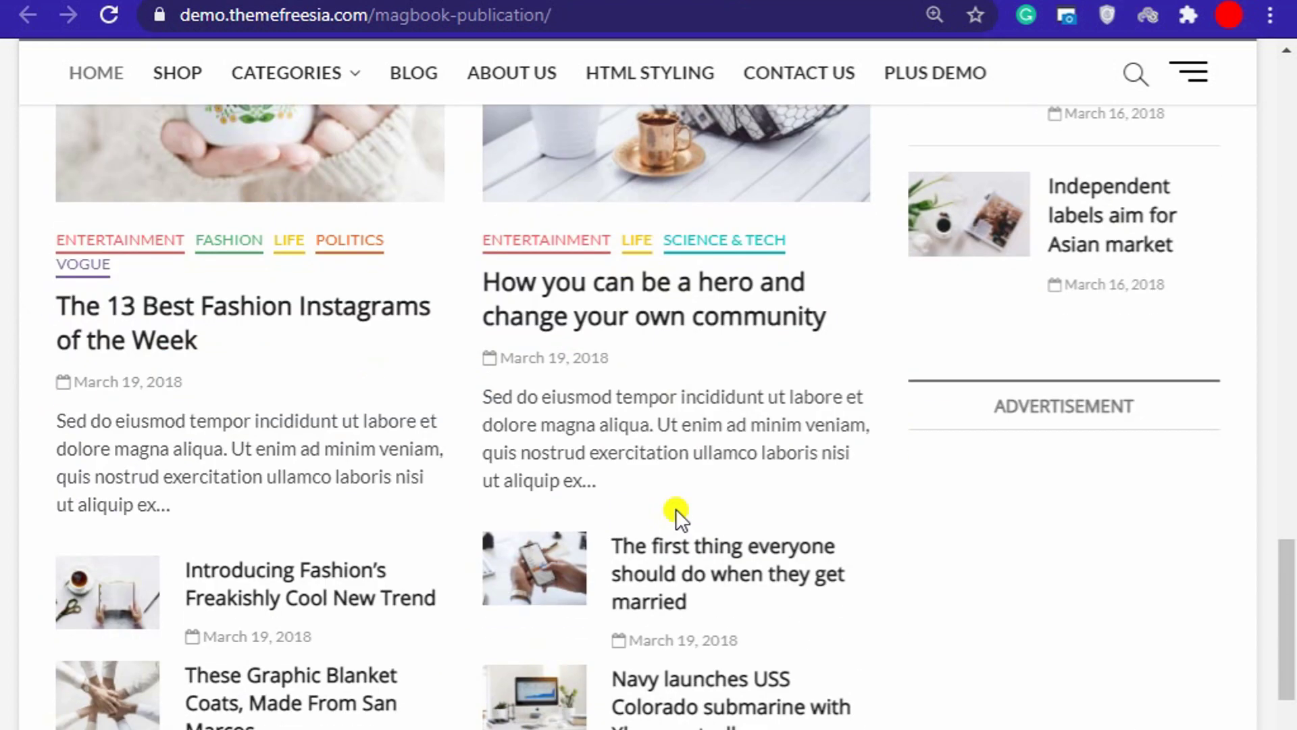
scroll(676, 509, "up", 8)
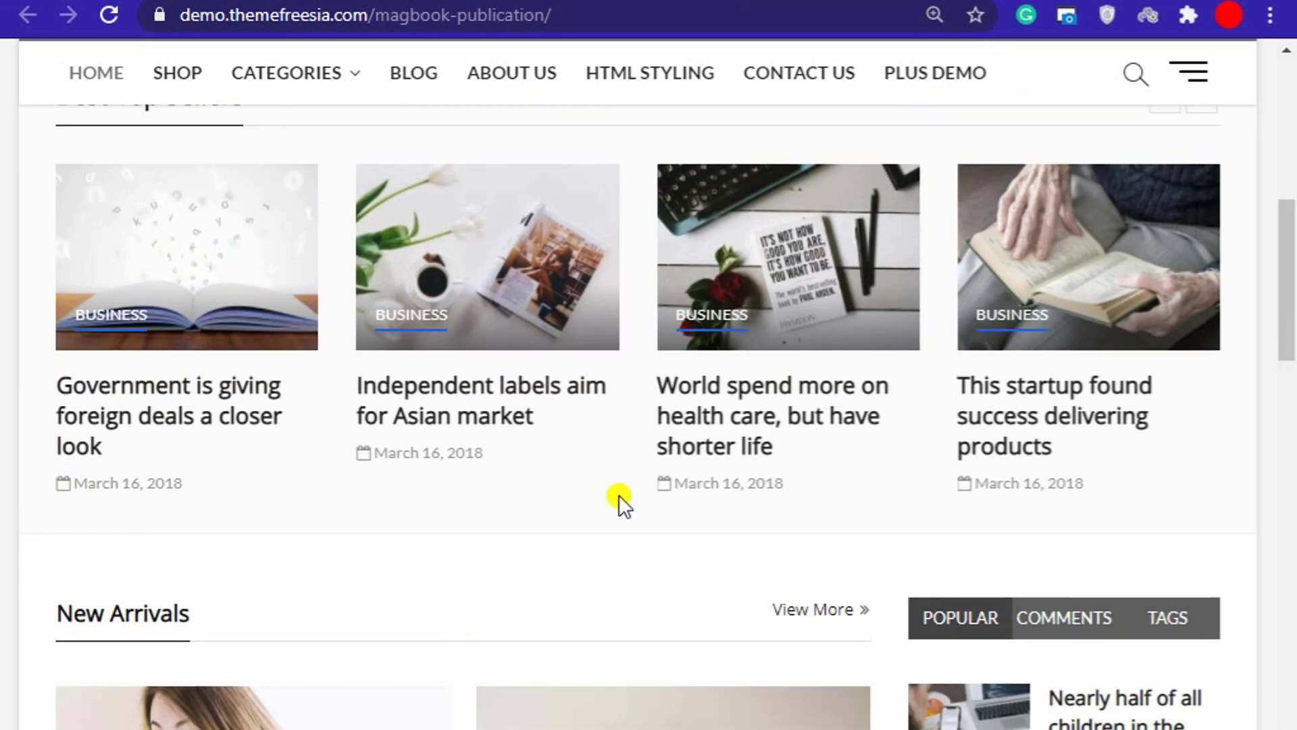
scroll(619, 494, "up", 8)
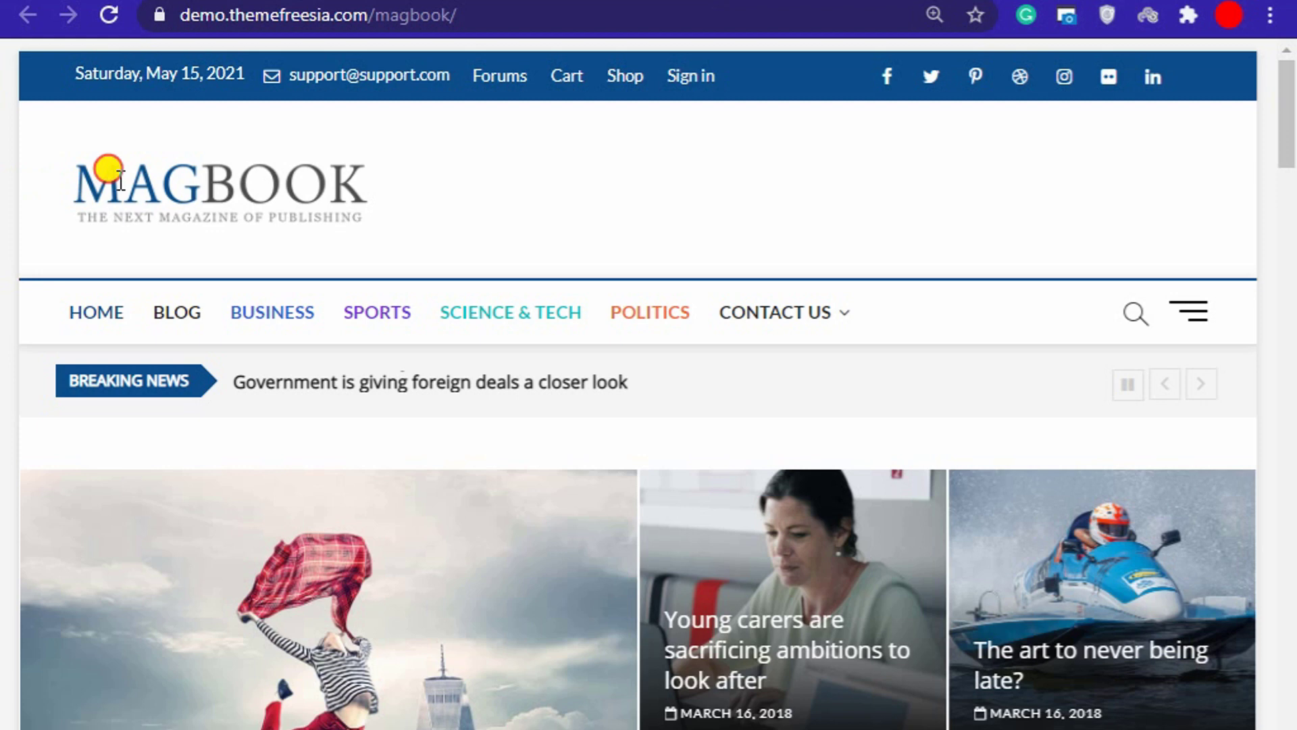
left_click_drag(108, 165, 365, 163)
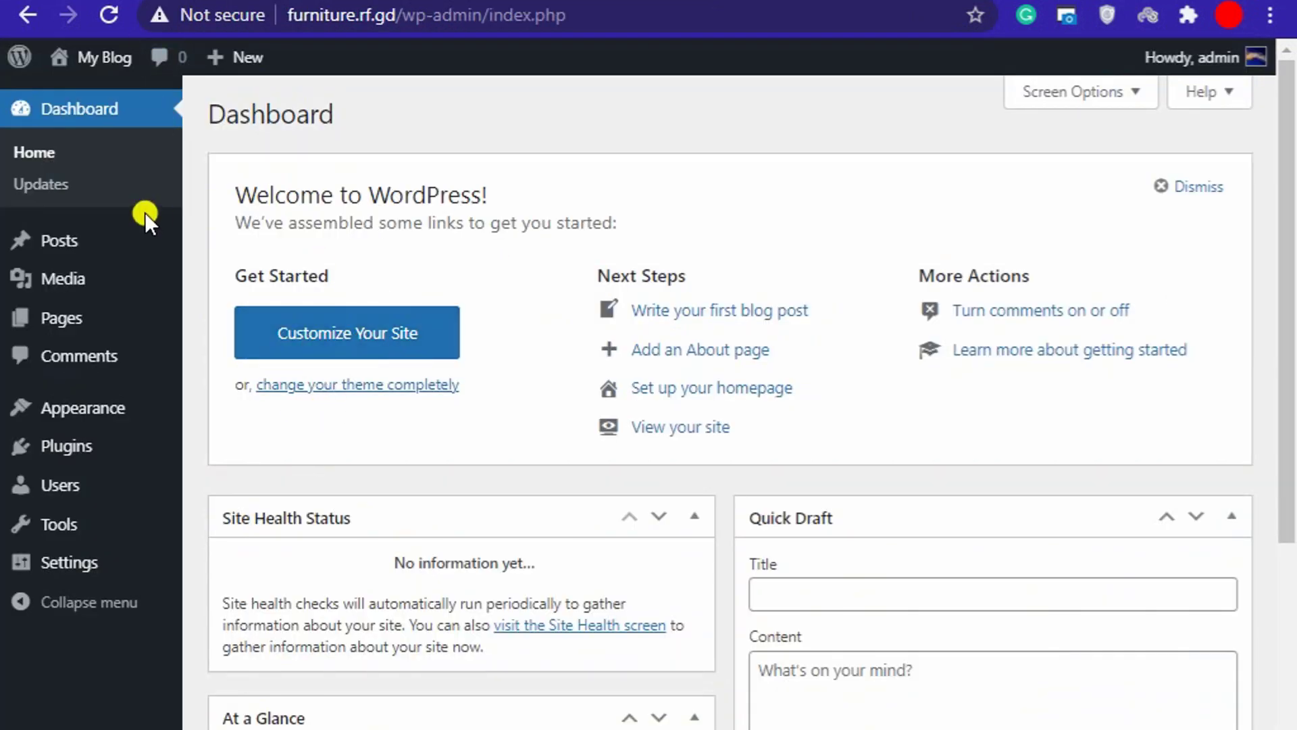
Step: Dismiss the WordPress dashboard's welcome box and hide Site Health Status, At a Glance, Activity, Quick Draft, and WordPress Events and News
left_click(1179, 186)
left_click(1088, 92)
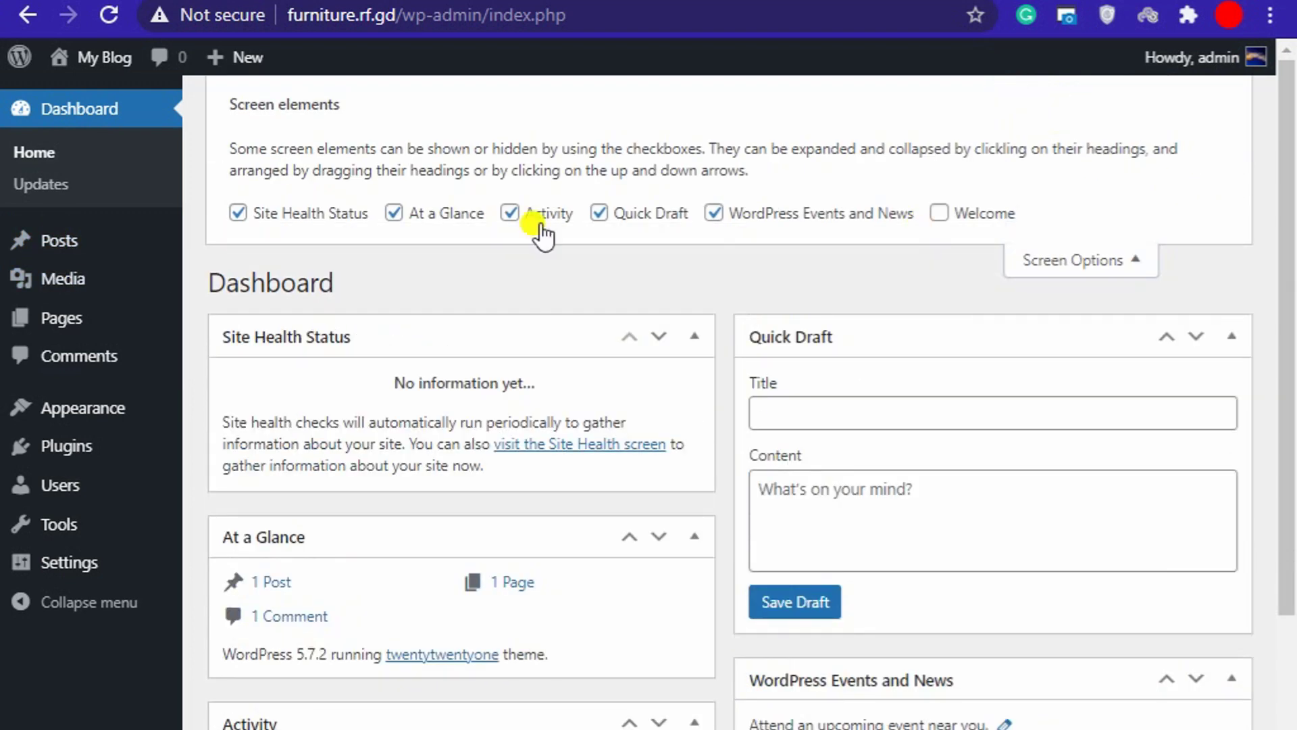
left_click(289, 215)
left_click(448, 214)
left_click(546, 215)
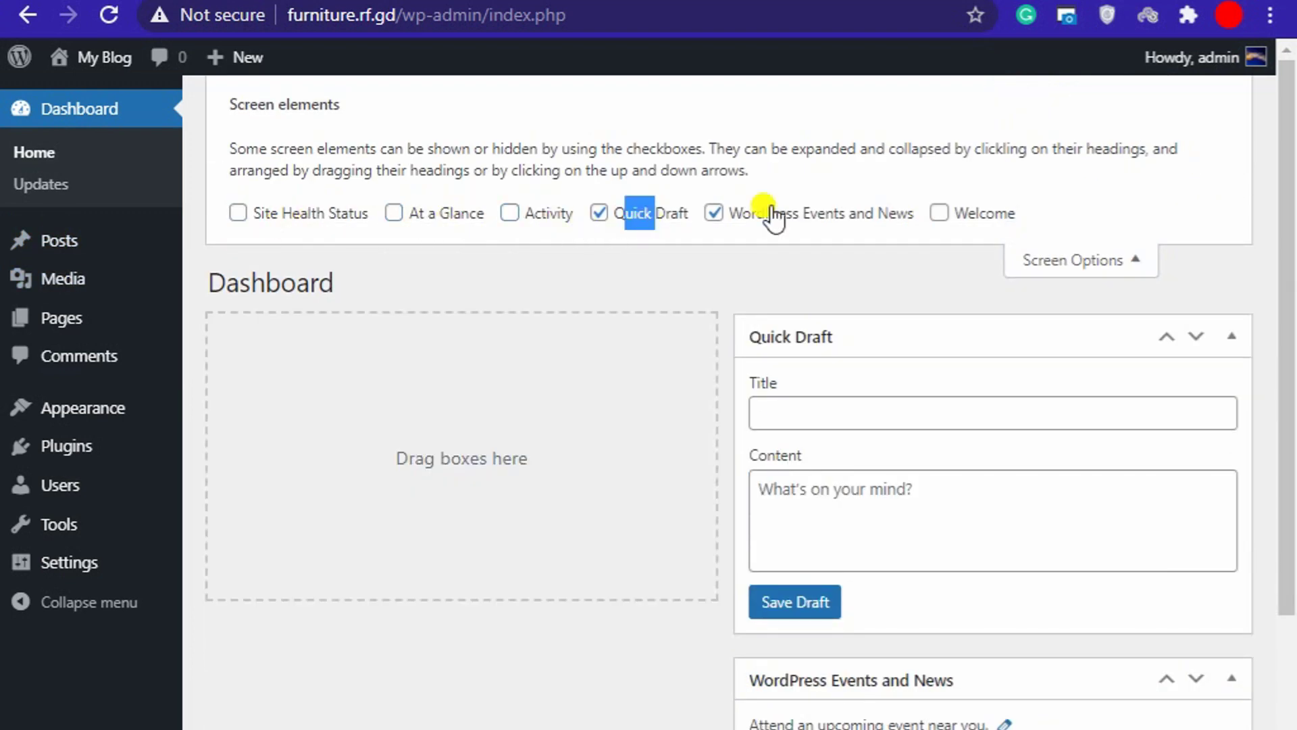
left_click(795, 215)
left_click(653, 215)
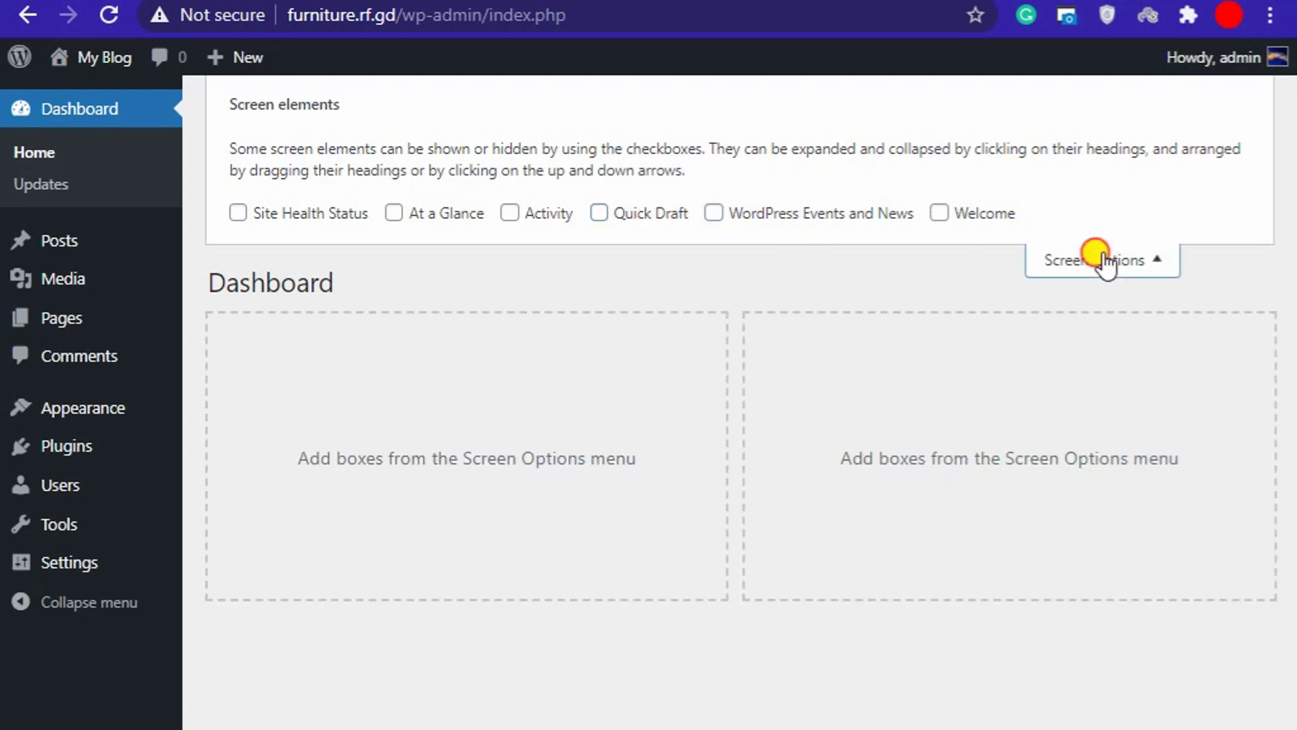
left_click(1103, 261)
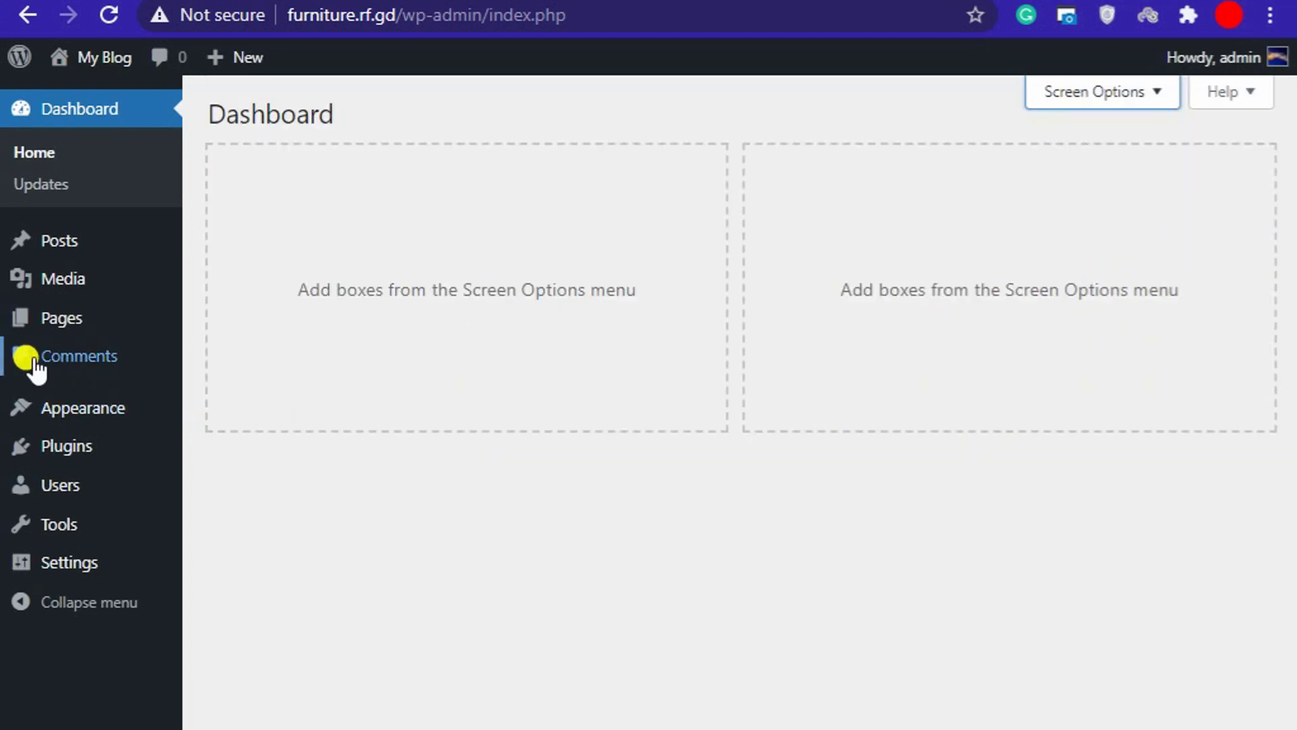
Step: Move the existing blog post to the trash and empty the posts trash
mouse_move(61, 240)
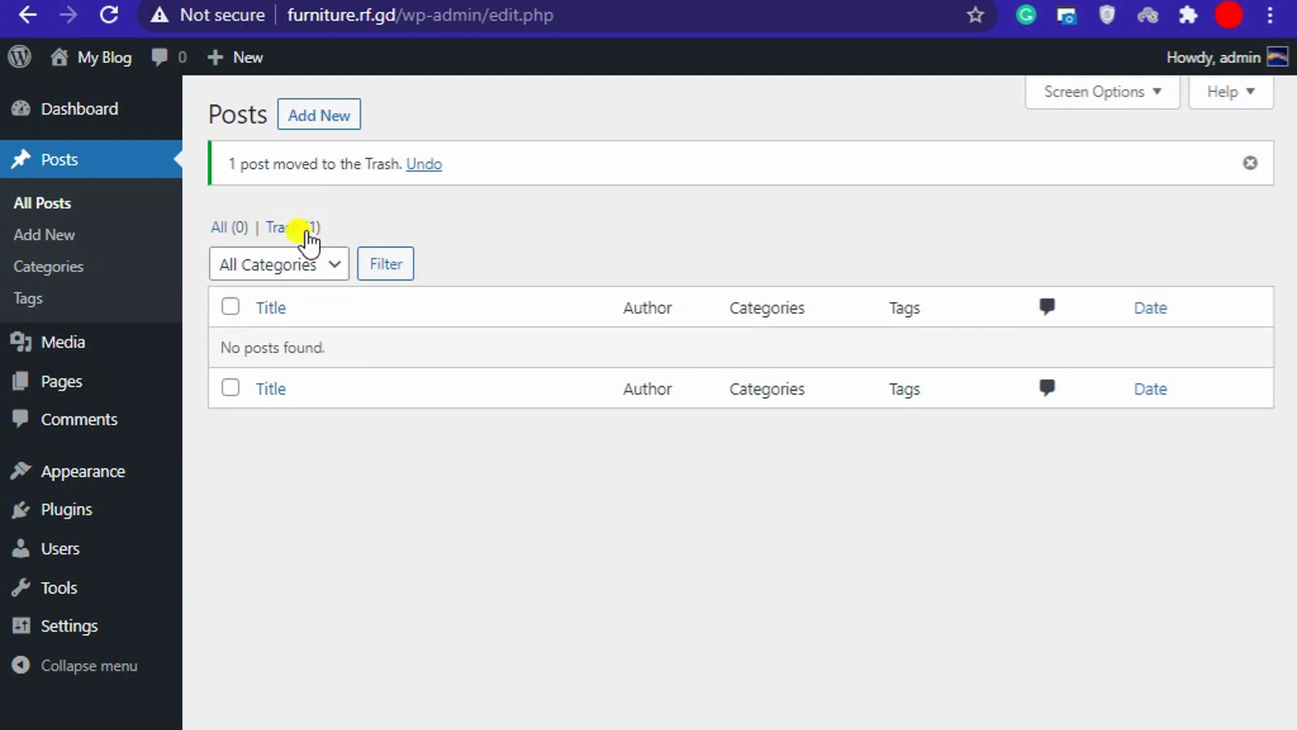
left_click(833, 198)
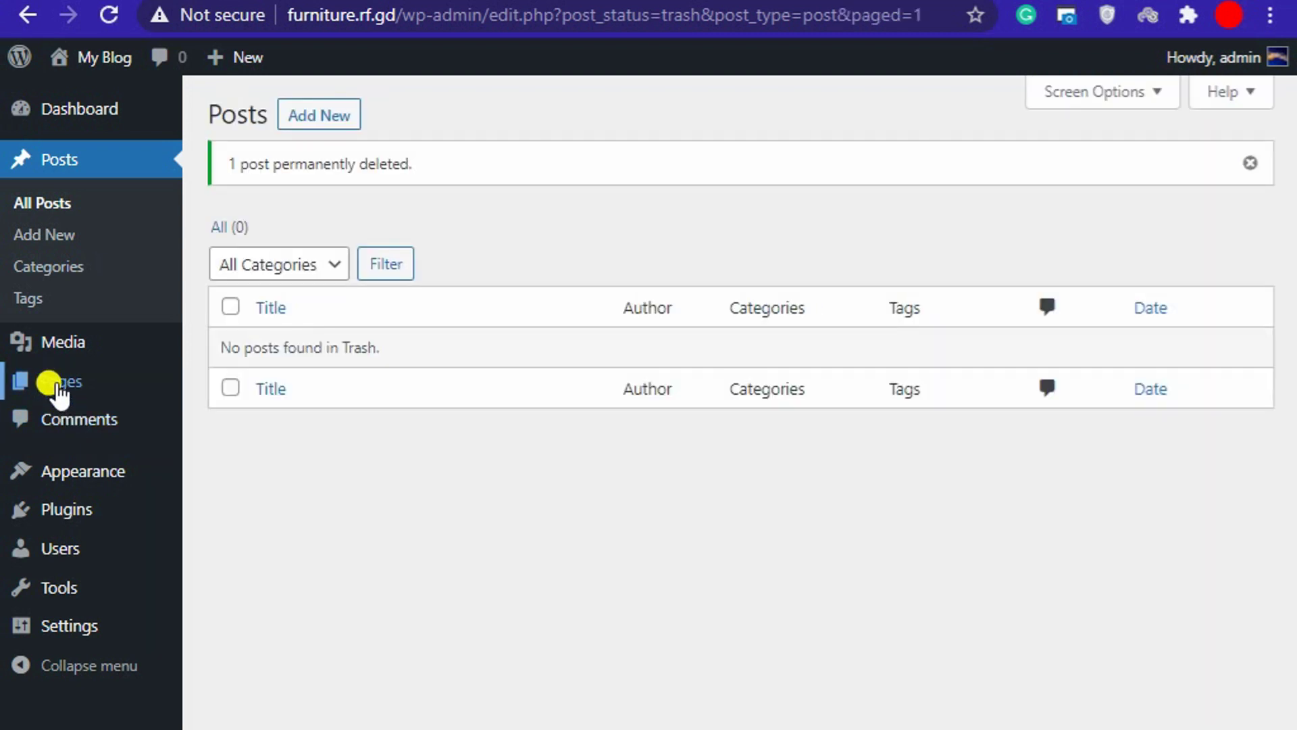
Step: Move the Privacy Policy and Sample Page pages to the trash and permanently delete both
left_click(60, 392)
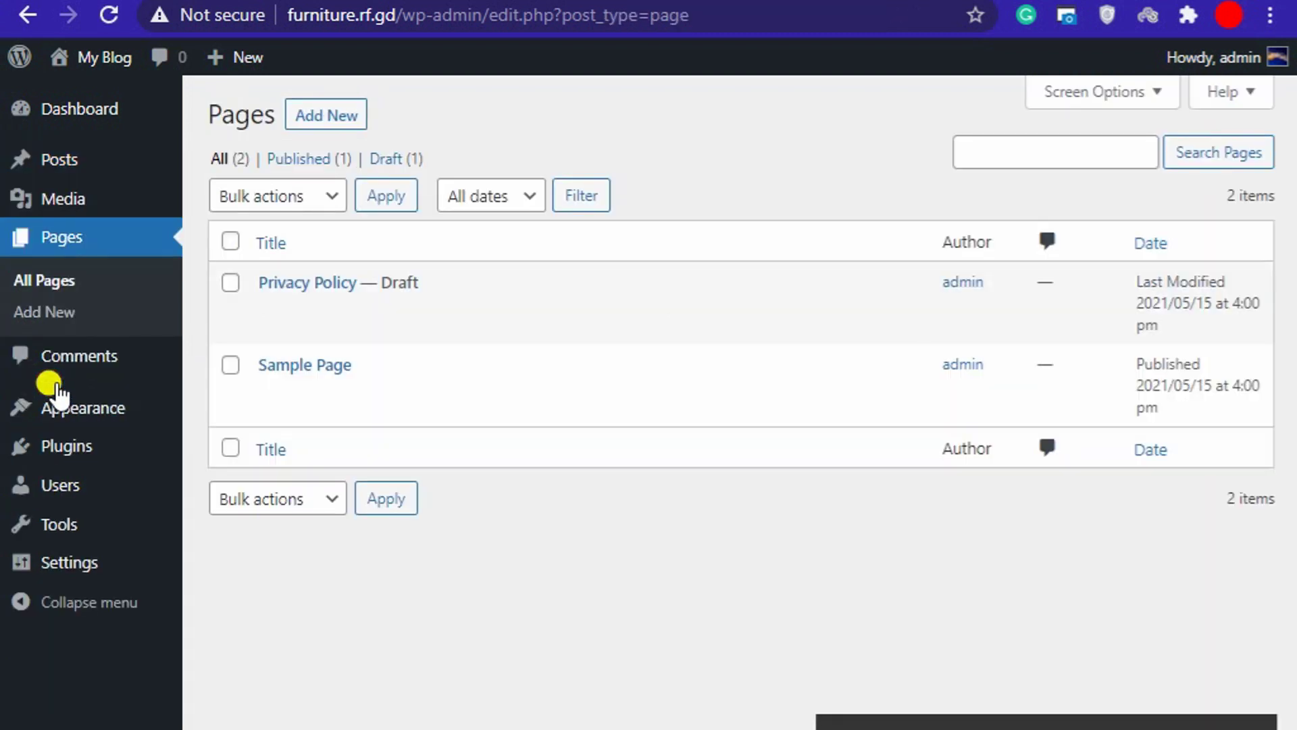
left_click(231, 242)
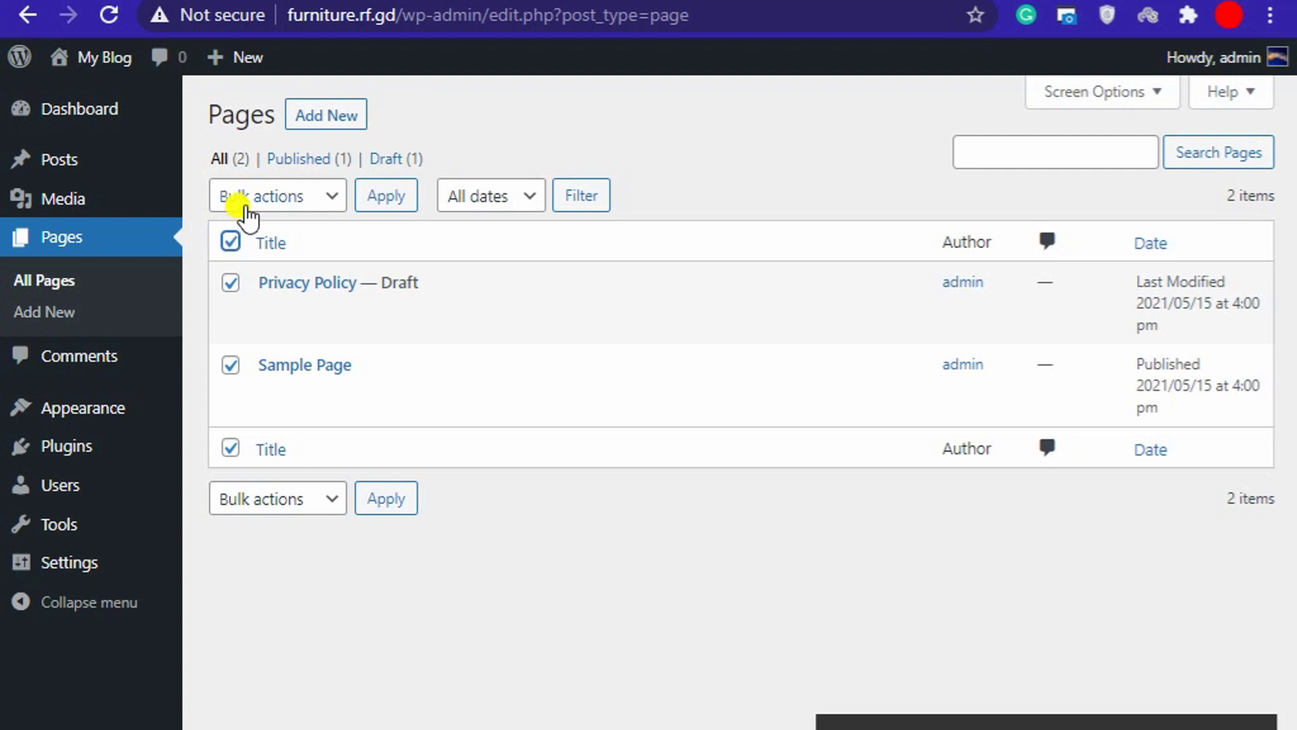
left_click(242, 203)
left_click(254, 263)
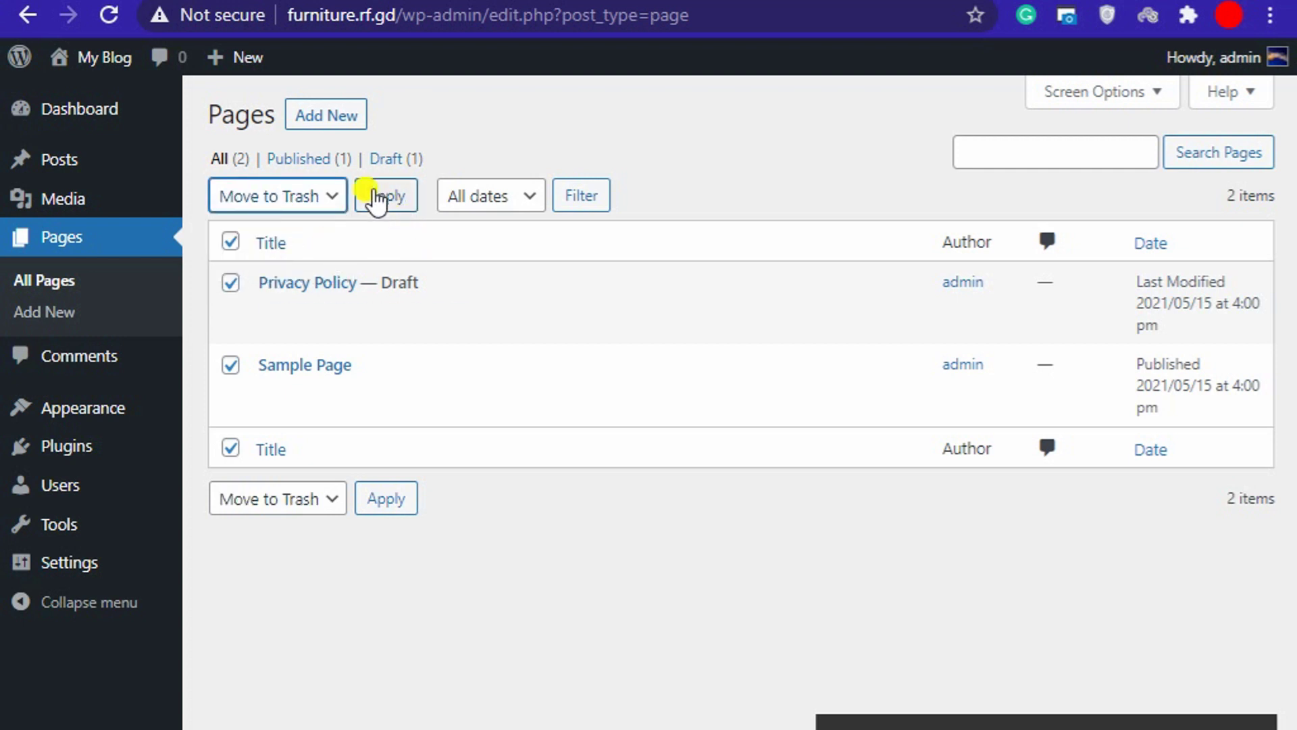
left_click(404, 201)
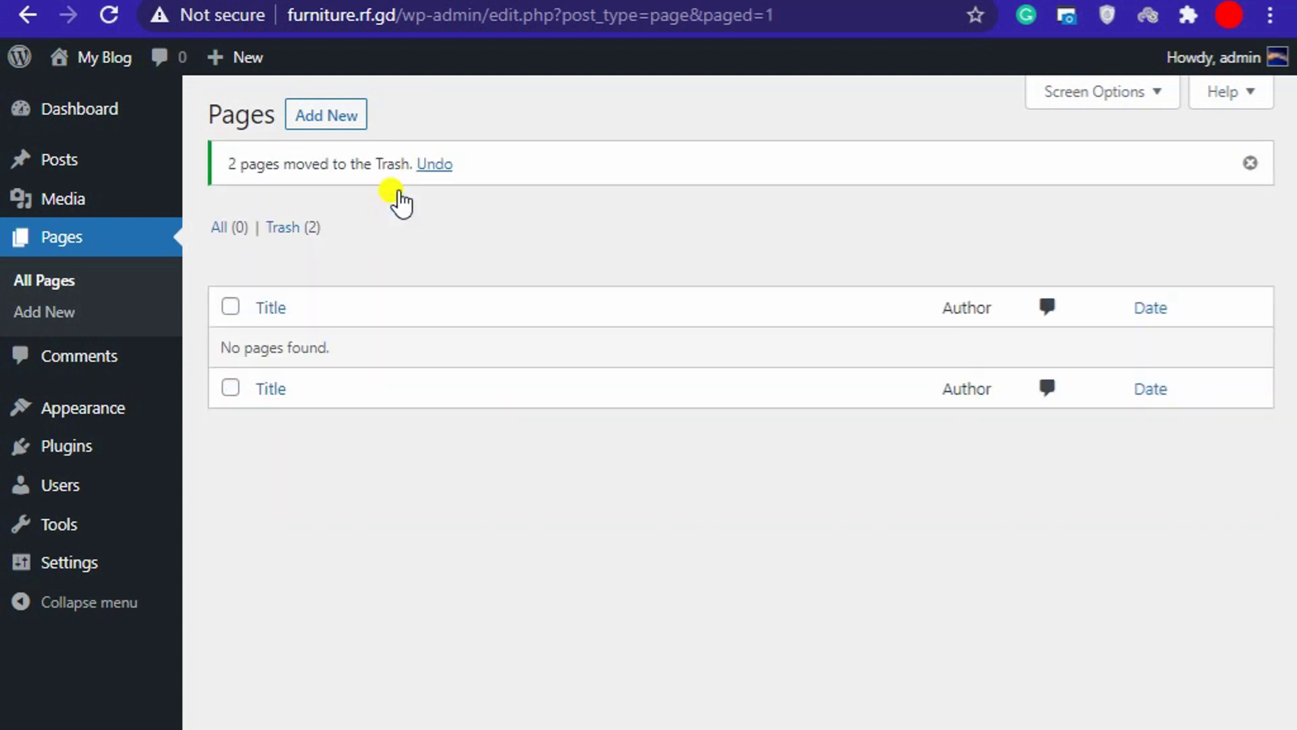
left_click(277, 233)
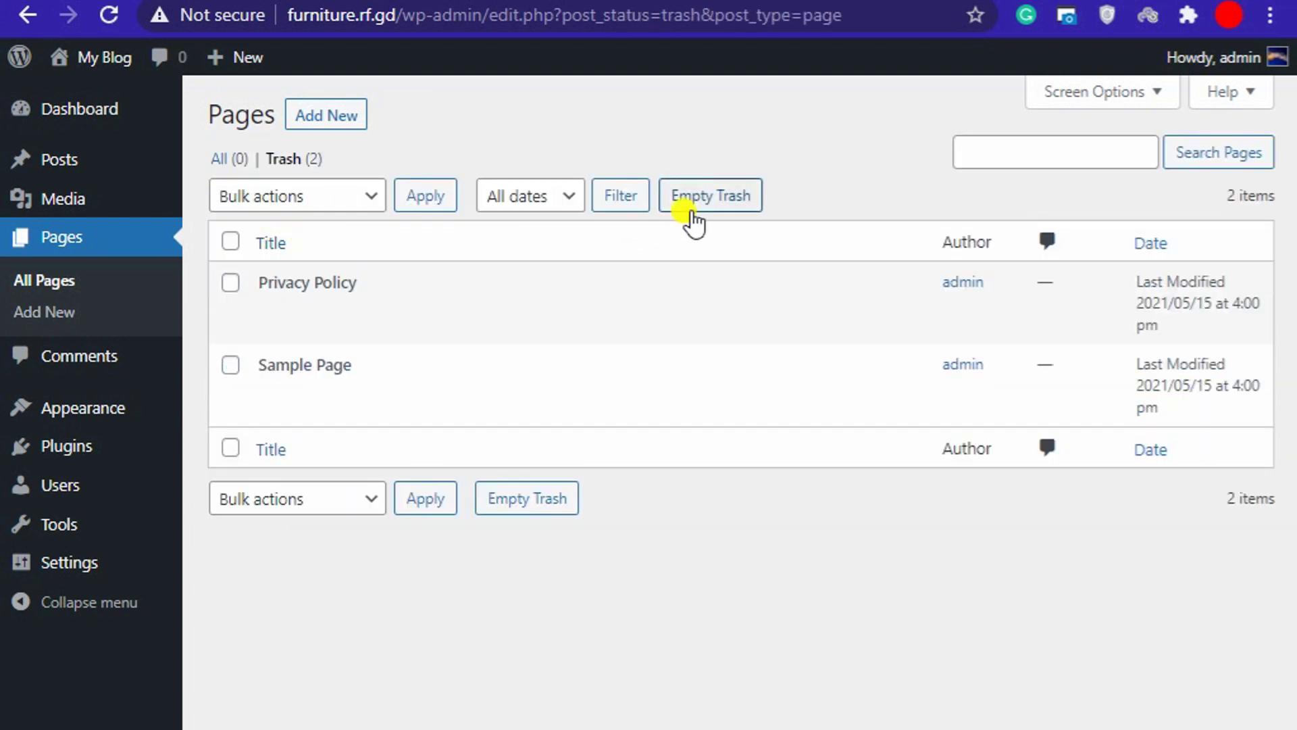
left_click(719, 211)
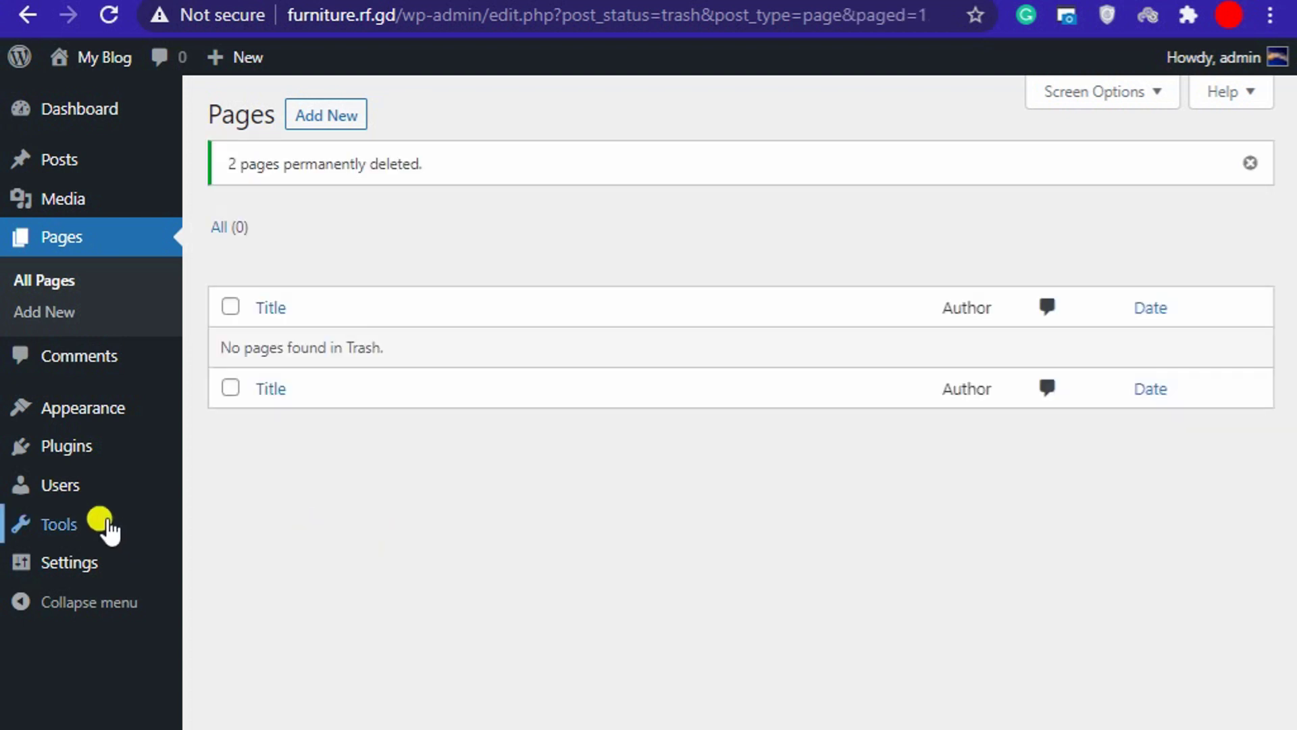
Step: Search the WordPress theme directory for magbook
left_click(108, 413)
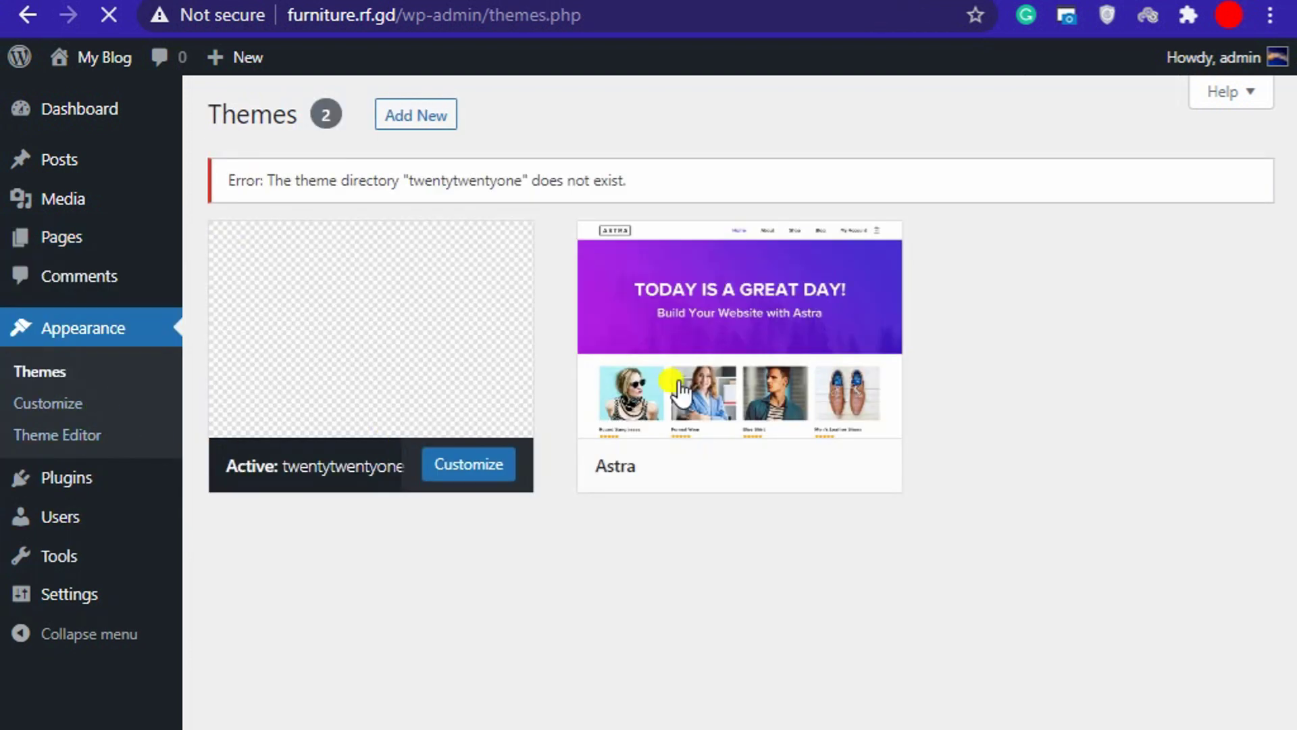
left_click(425, 119)
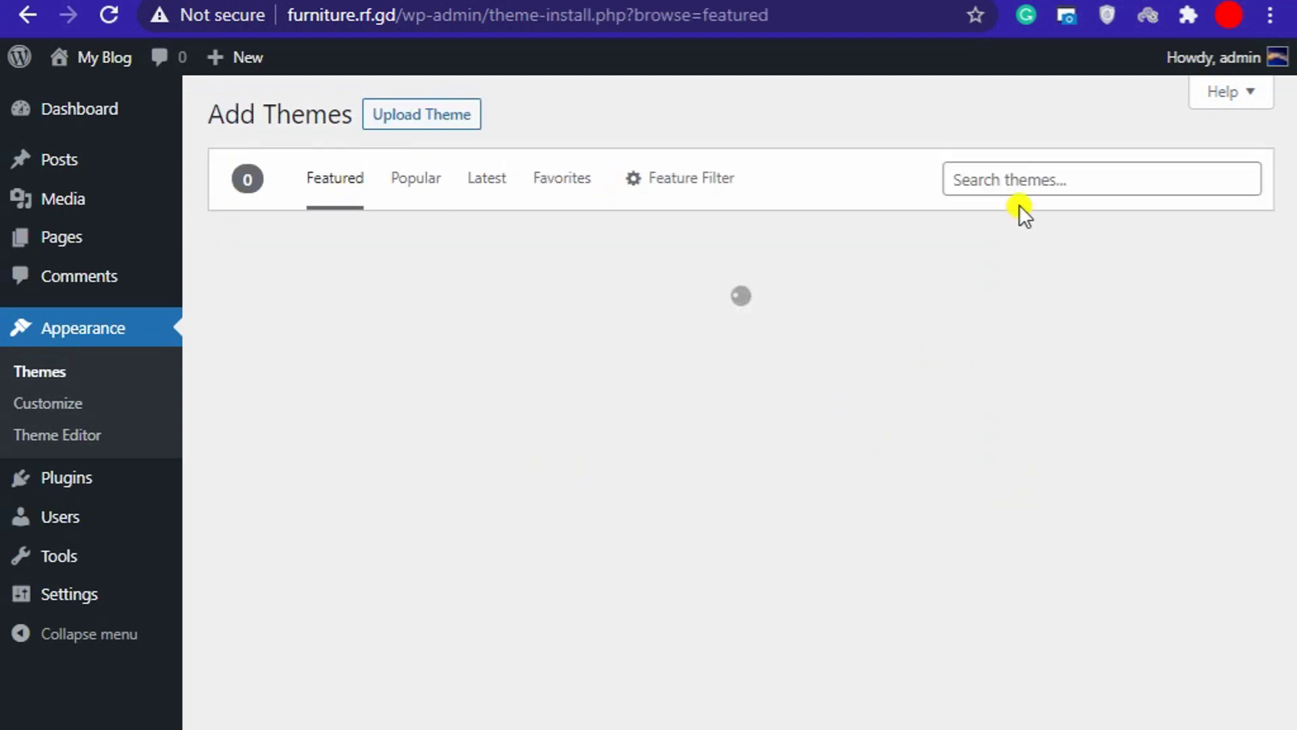
left_click(1000, 183)
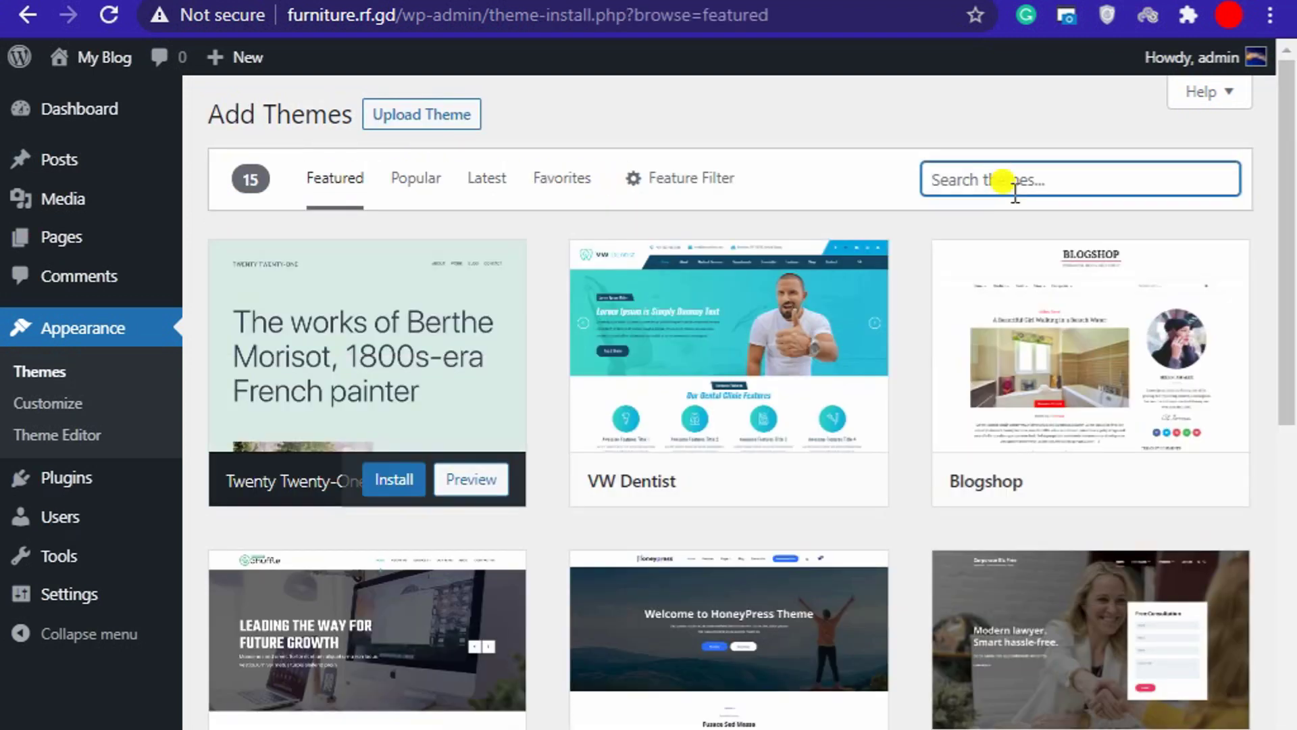
type("ma")
type("gbod")
type("k")
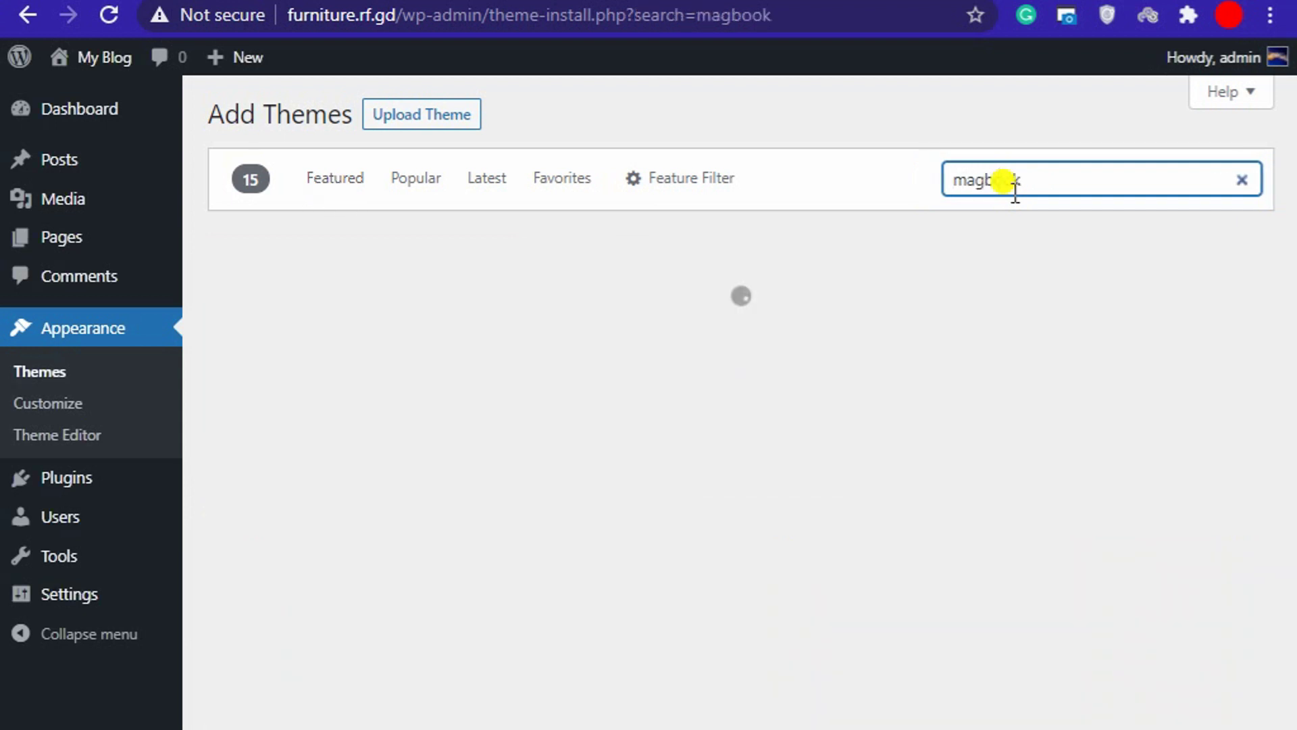
Step: Install and activate the Magbook theme
mouse_move(362, 399)
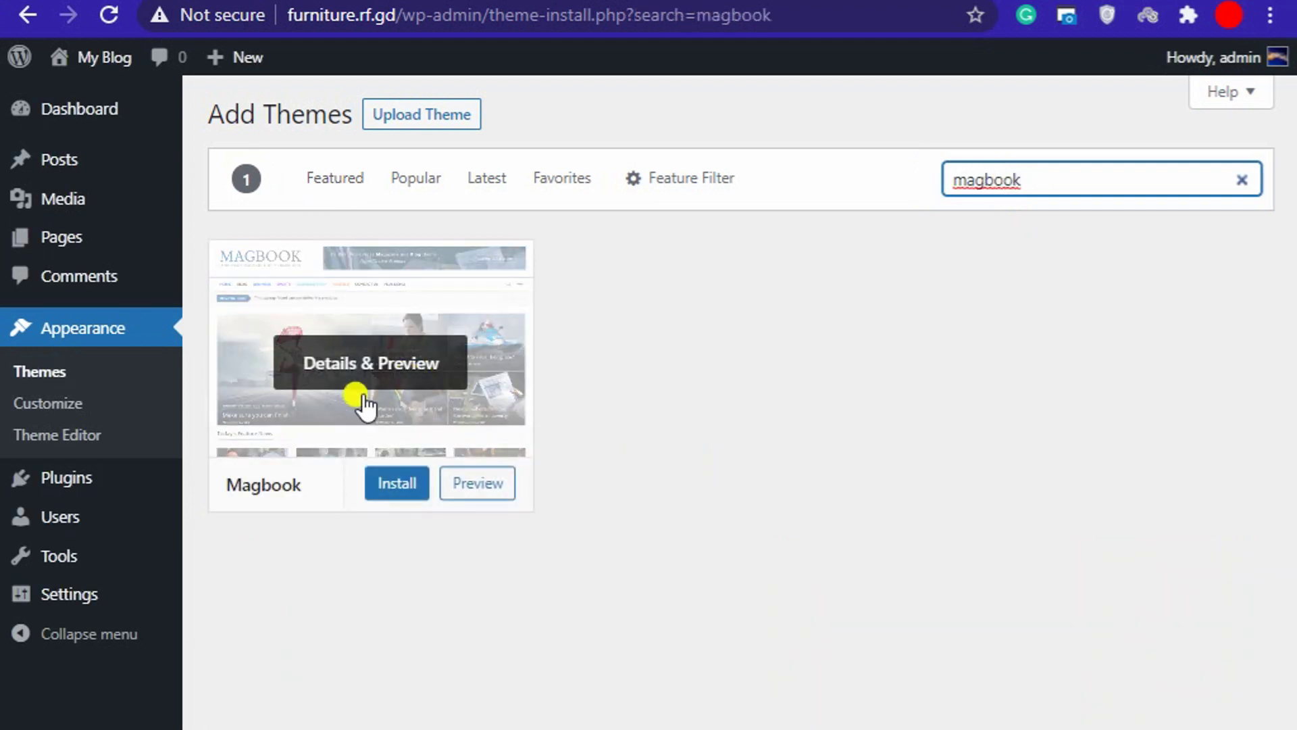
left_click(390, 485)
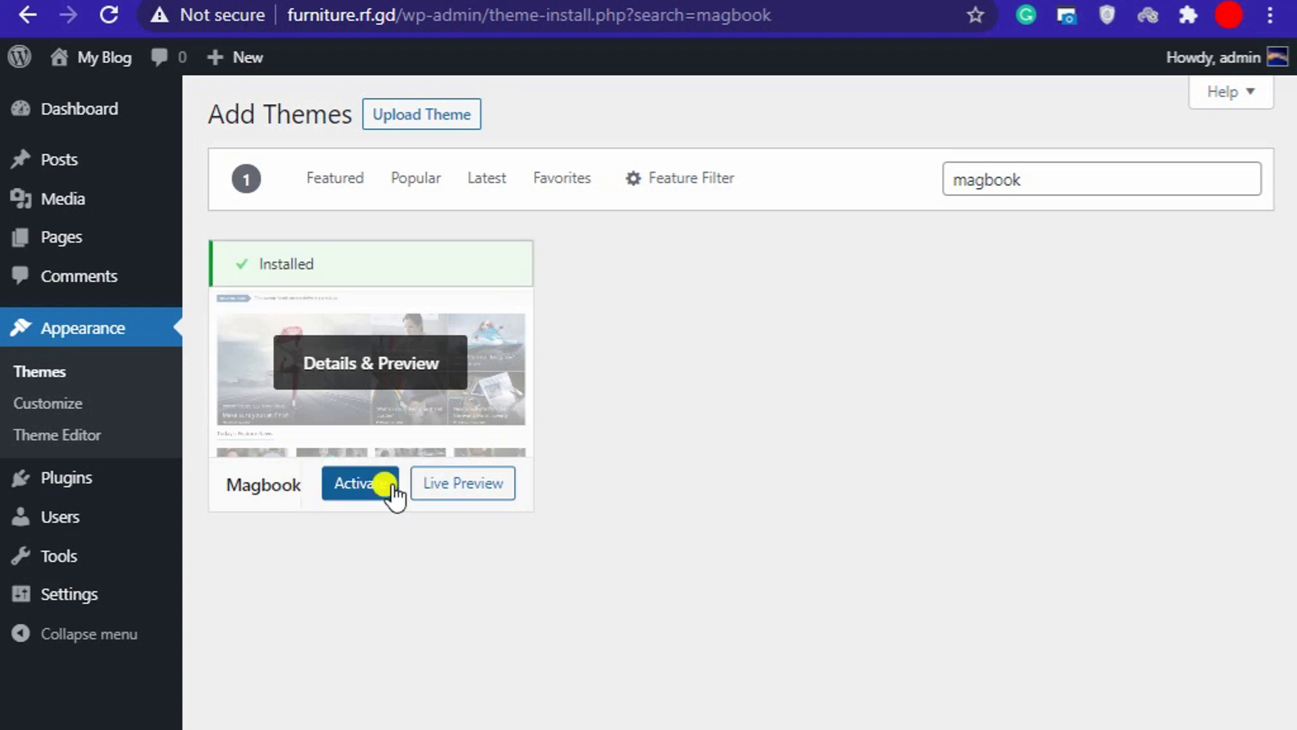
left_click(363, 483)
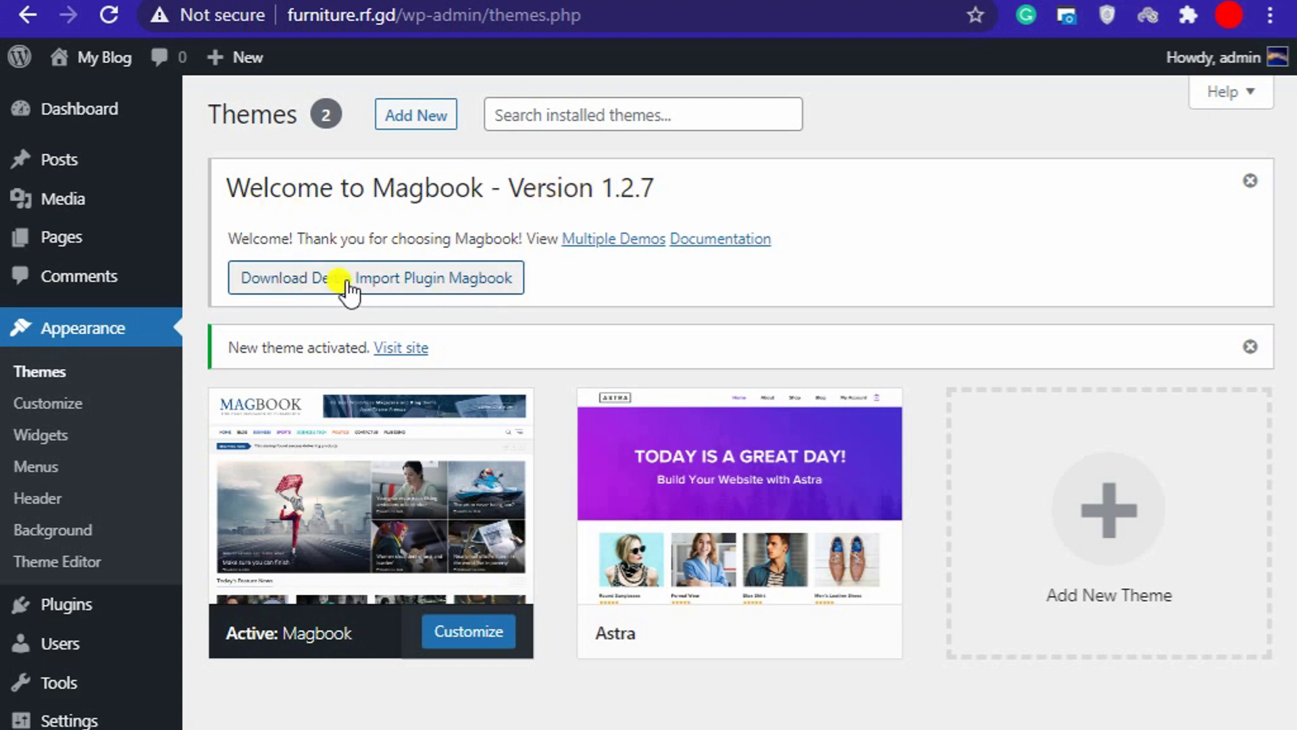
Step: Open the demo import plugin download page and the multiple demos page from Magbook's welcome notice, and dismiss the theme activation notice
left_click(445, 288)
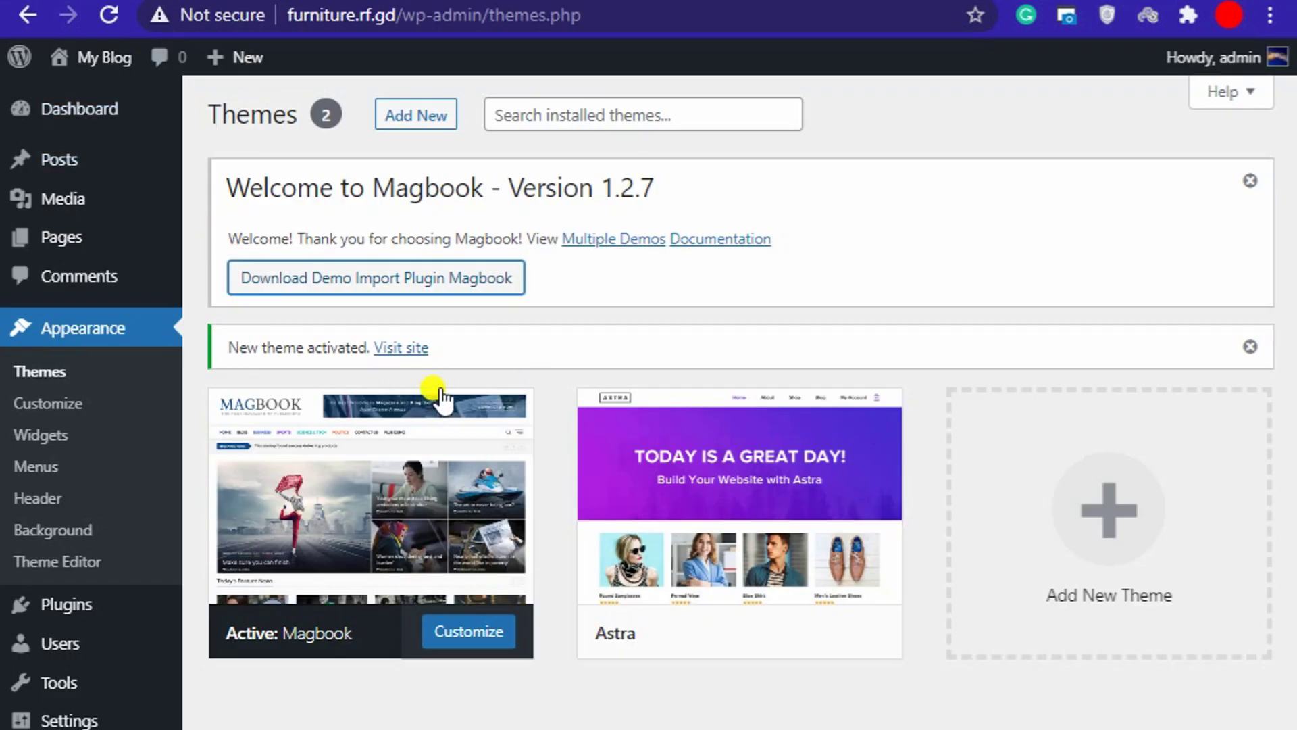
left_click(632, 243)
mouse_move(64, 635)
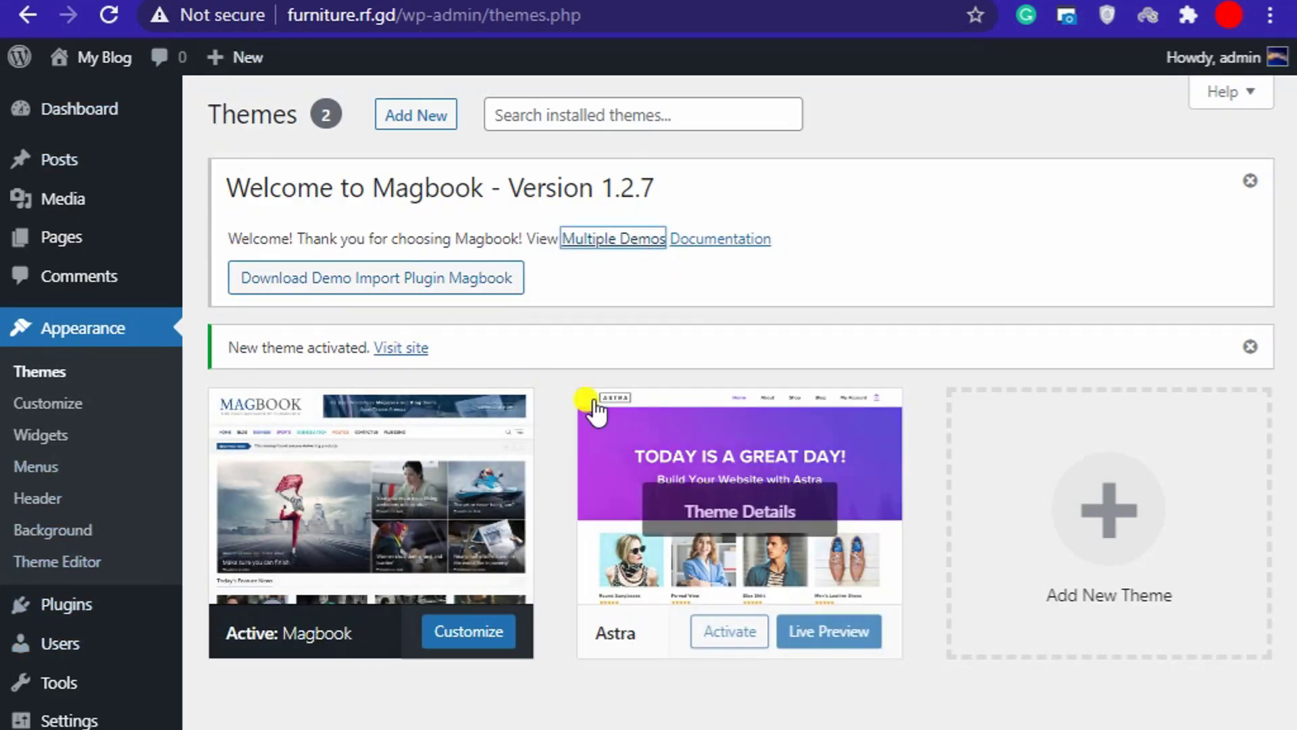
left_click(659, 269)
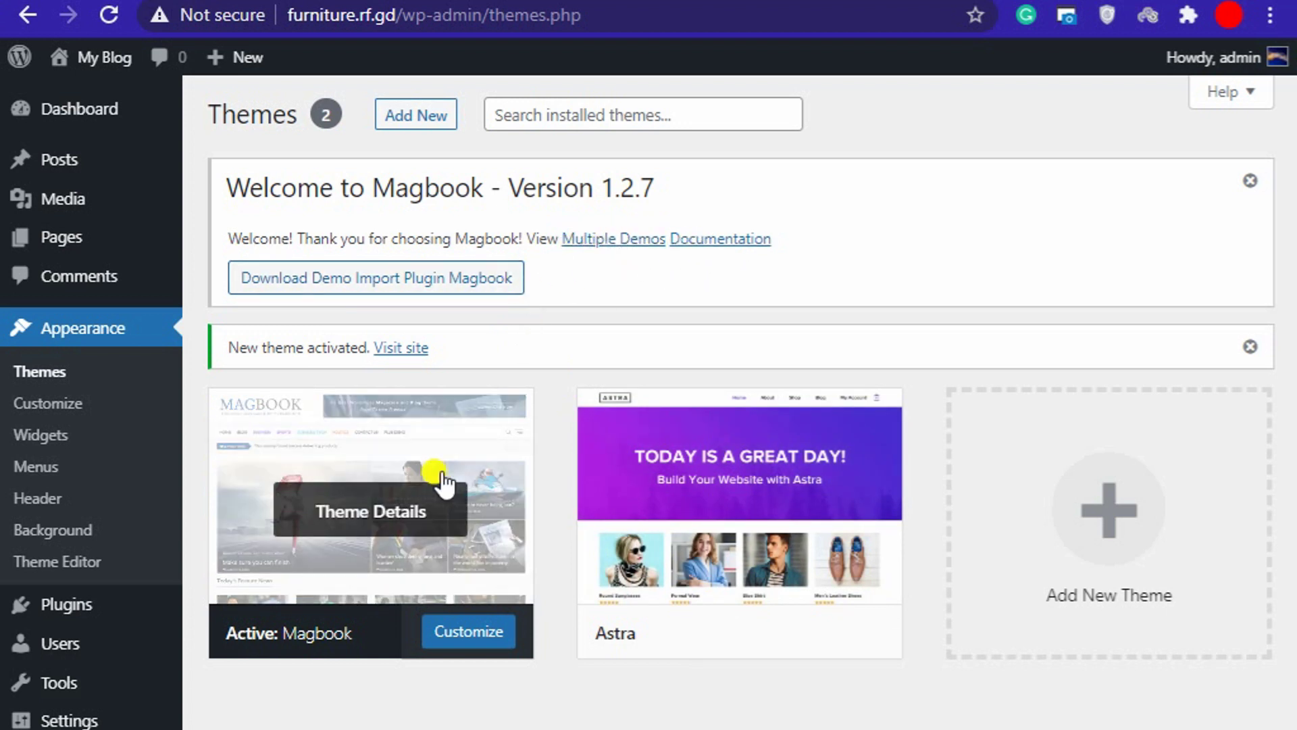
left_click(1245, 343)
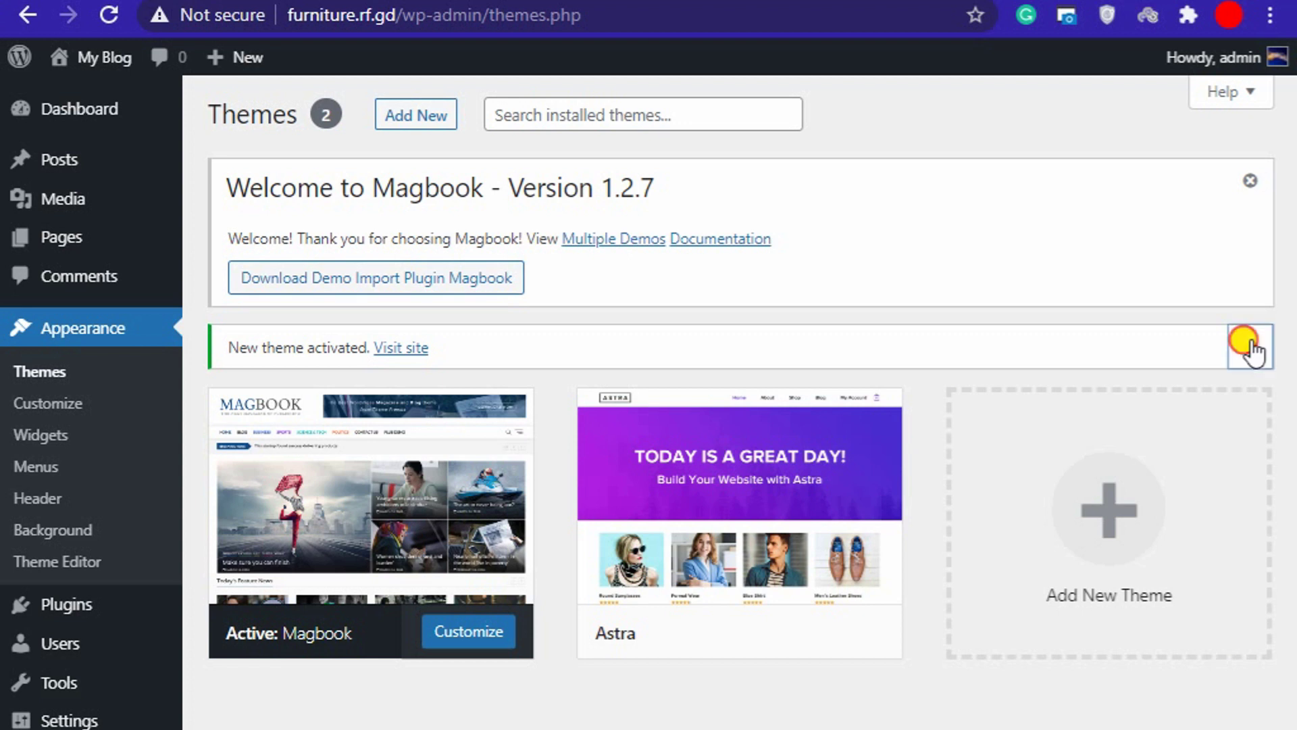
Step: Switch to the Theme Freesia Demo Import page and download the free plugin
left_click(281, 0)
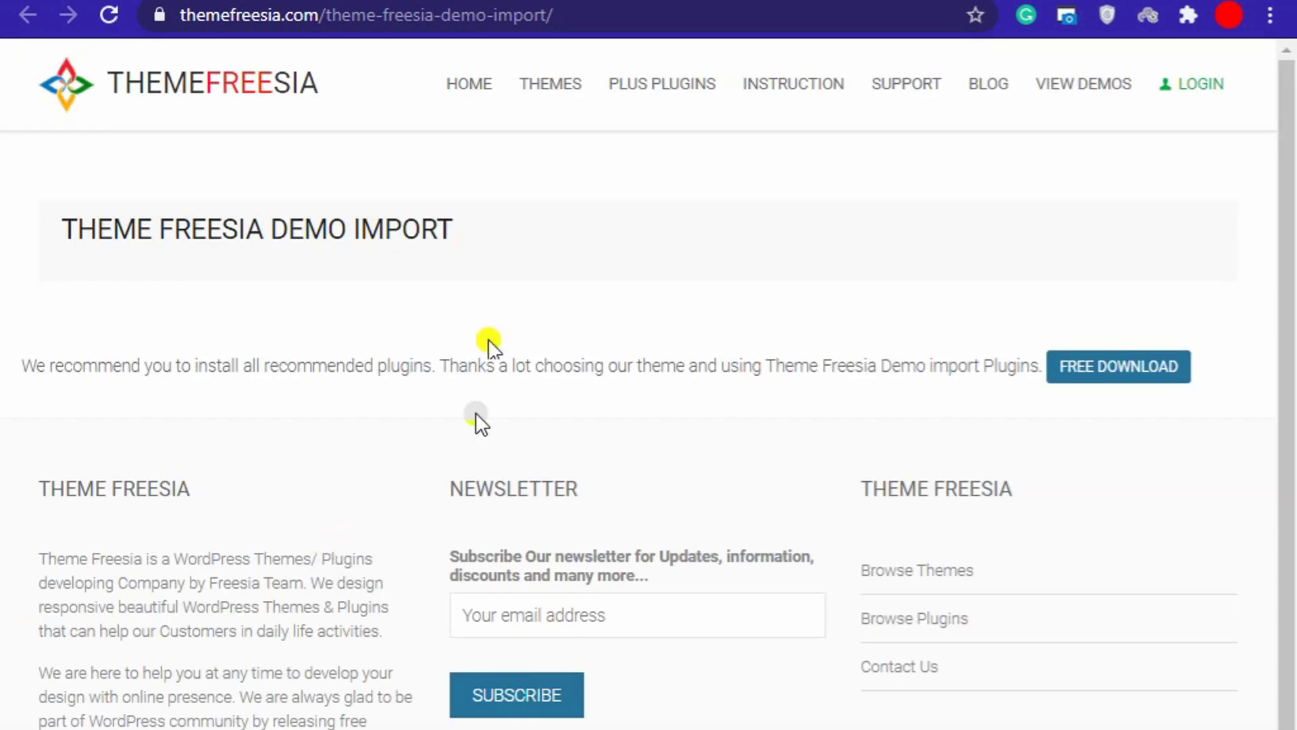
scroll(576, 469, "down", 1)
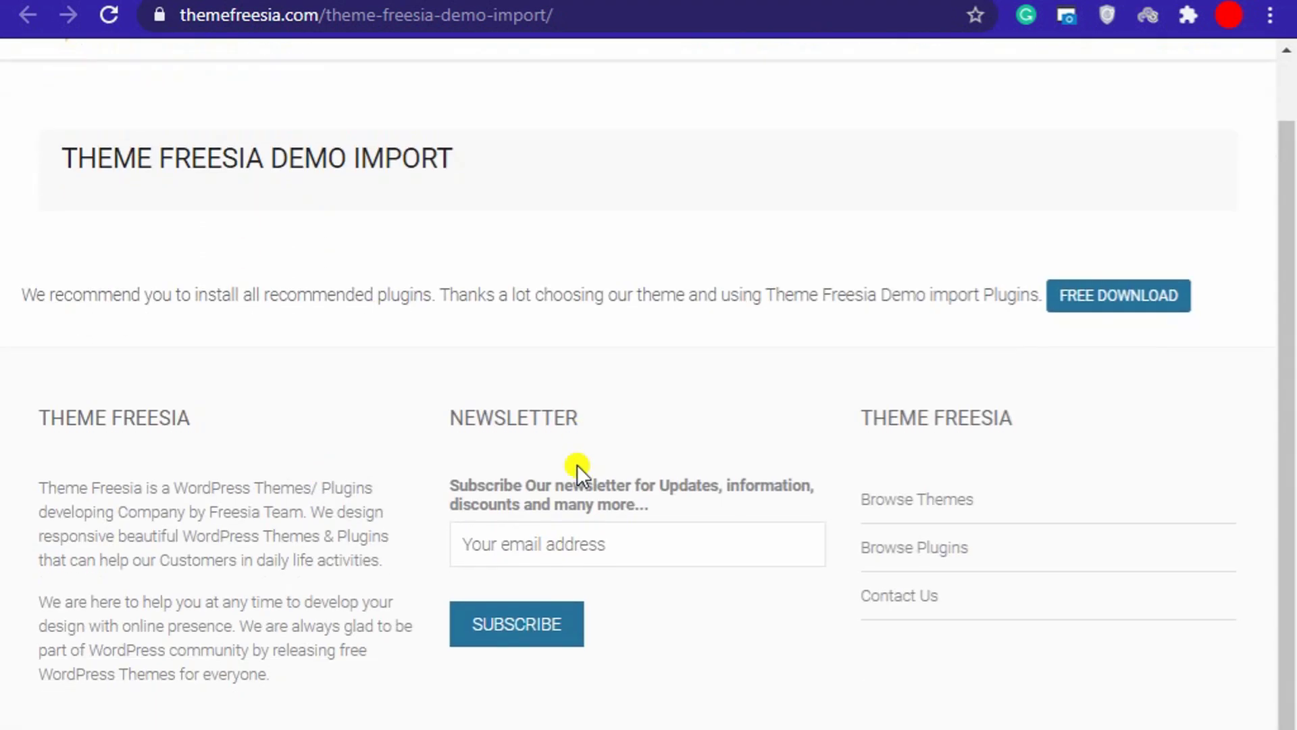
left_click(1099, 283)
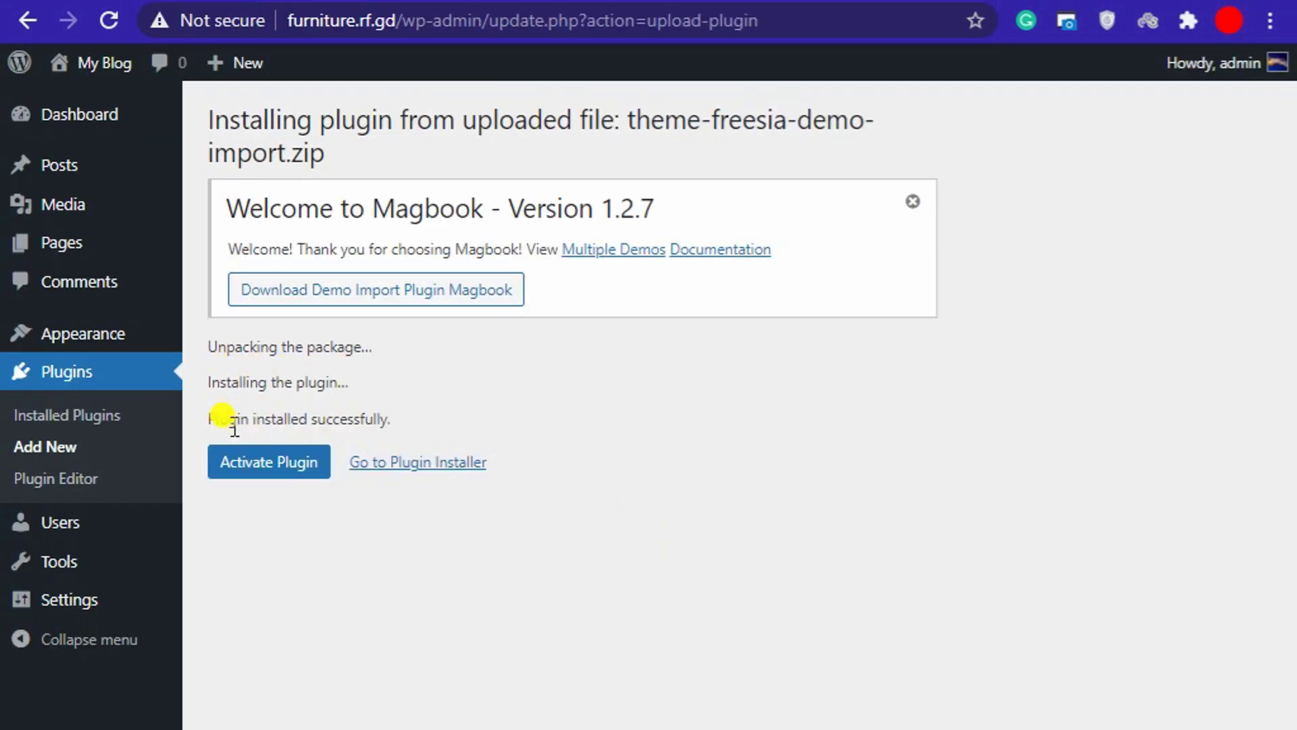
Step: Dismiss the Magbook welcome notice and activate the Theme Freesia Demo Import plugin from the installed plugins list
left_click_drag(215, 419, 450, 423)
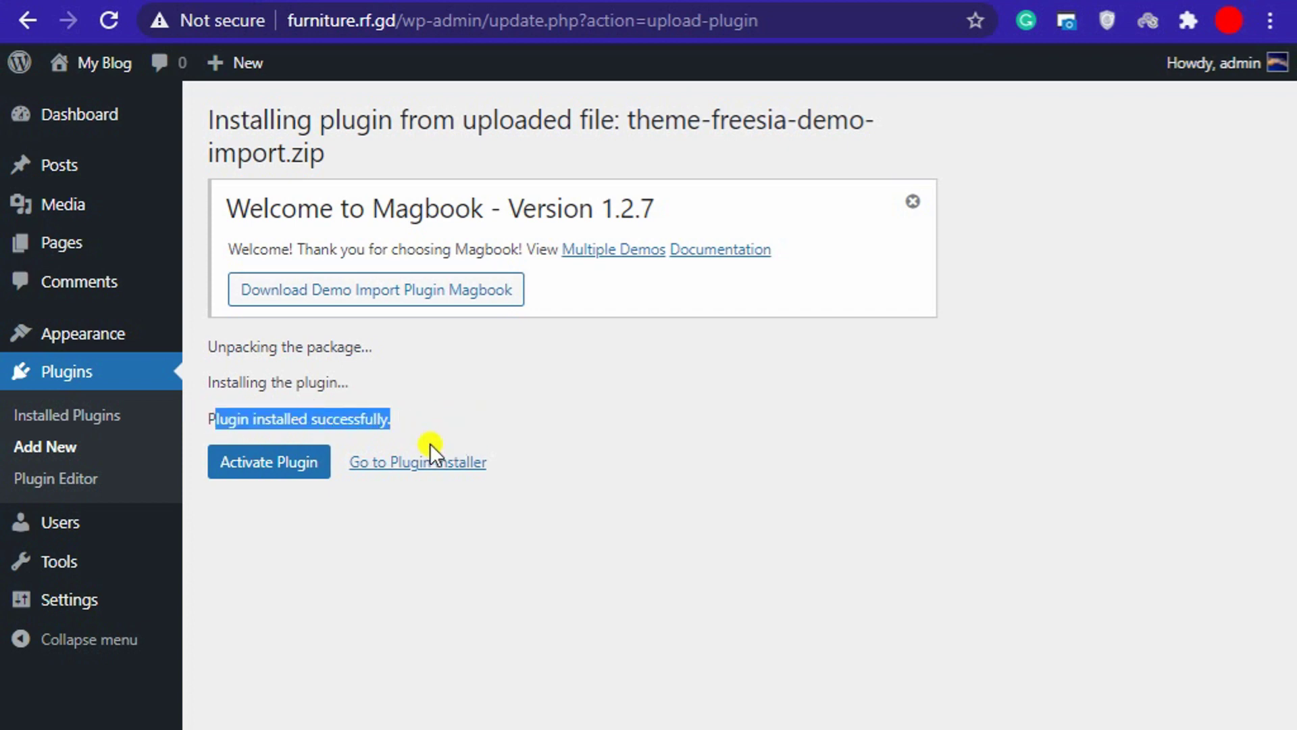
left_click(397, 462)
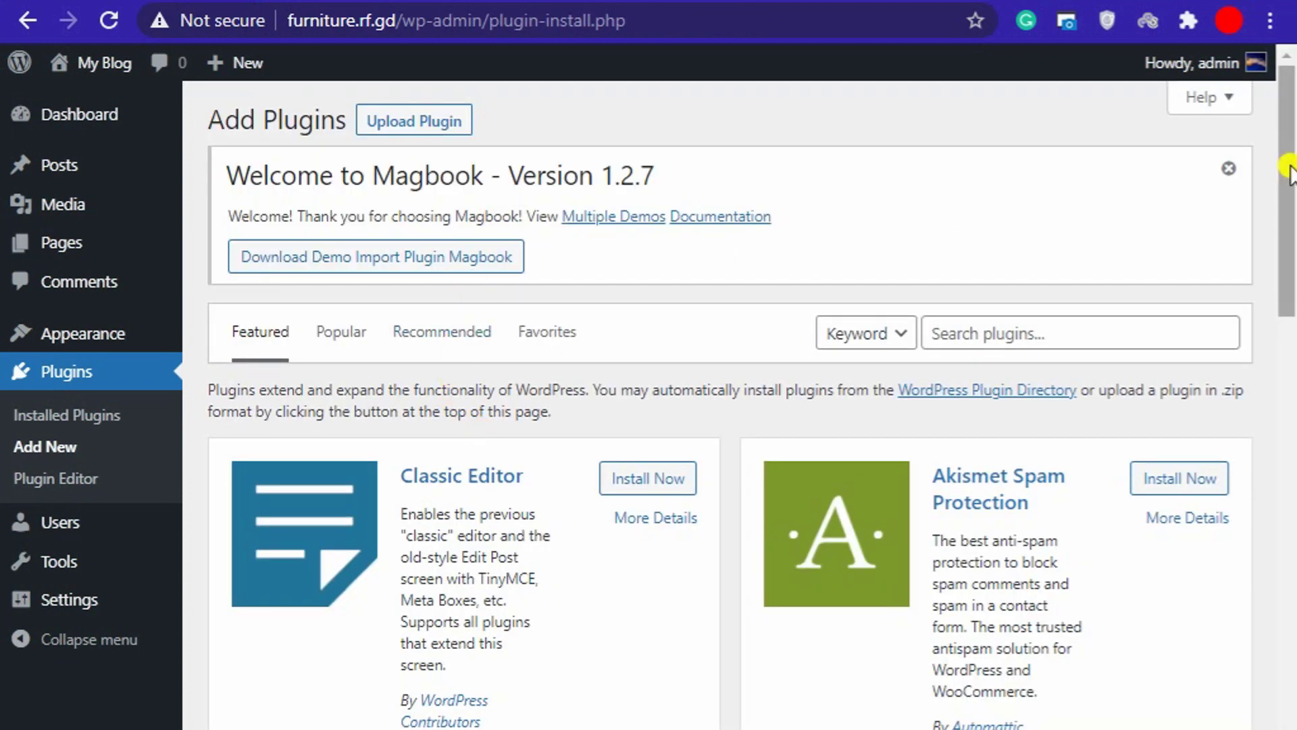
left_click(1229, 168)
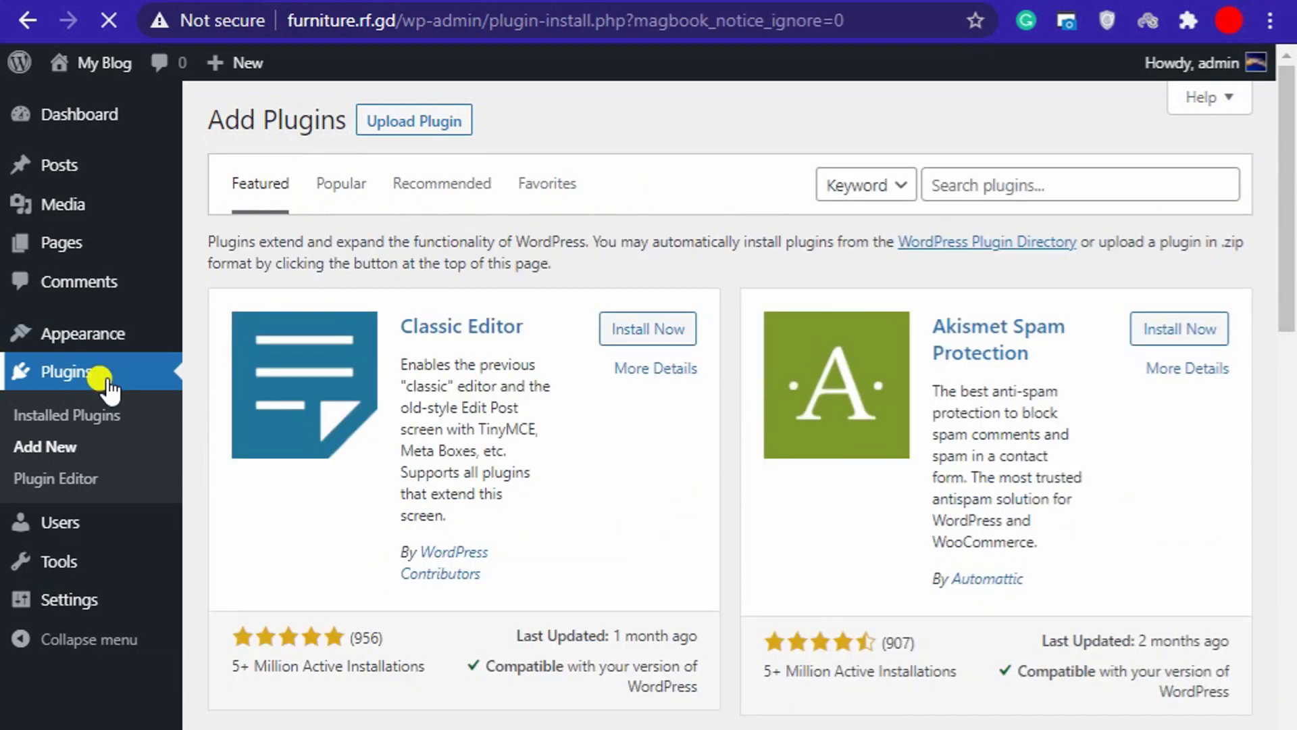
left_click(101, 375)
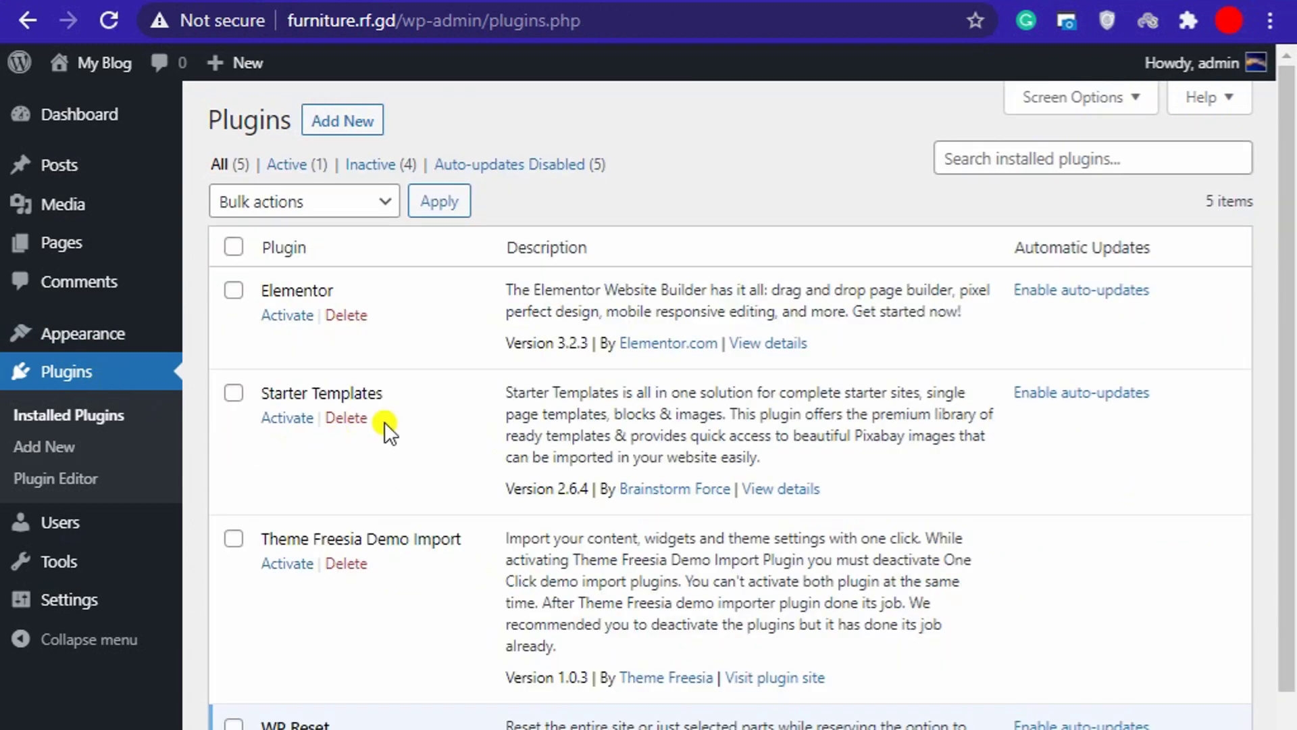
left_click(288, 565)
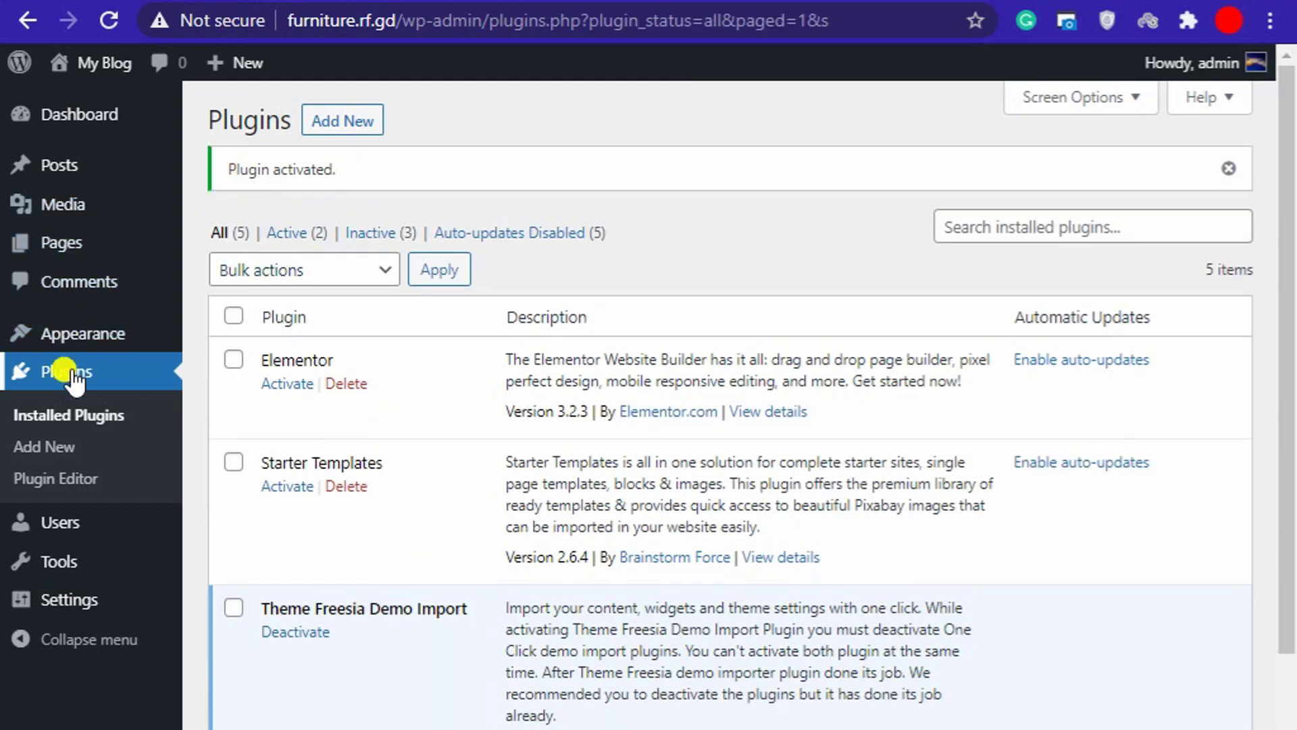
Step: Open the Import Demo Data page and import the Default Demo Content, confirming the import
mouse_move(68, 334)
left_click(245, 528)
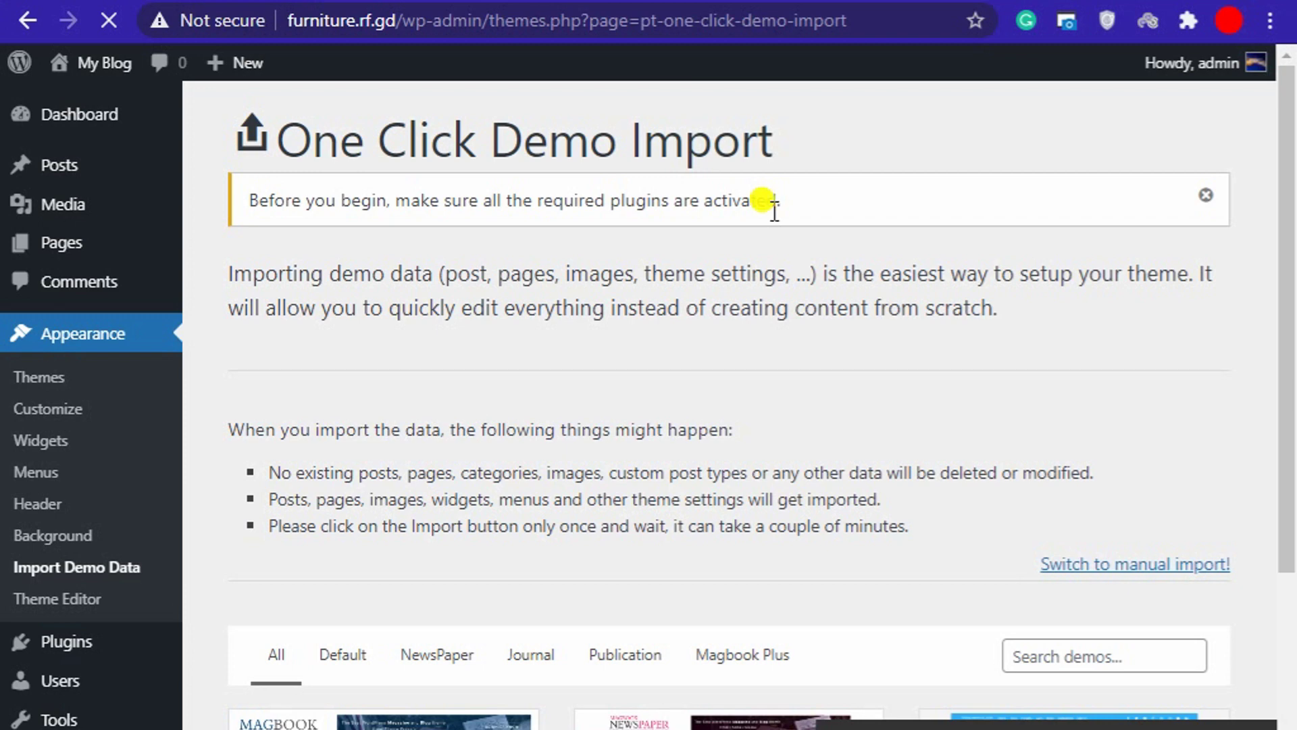
scroll(344, 547, "down", 4)
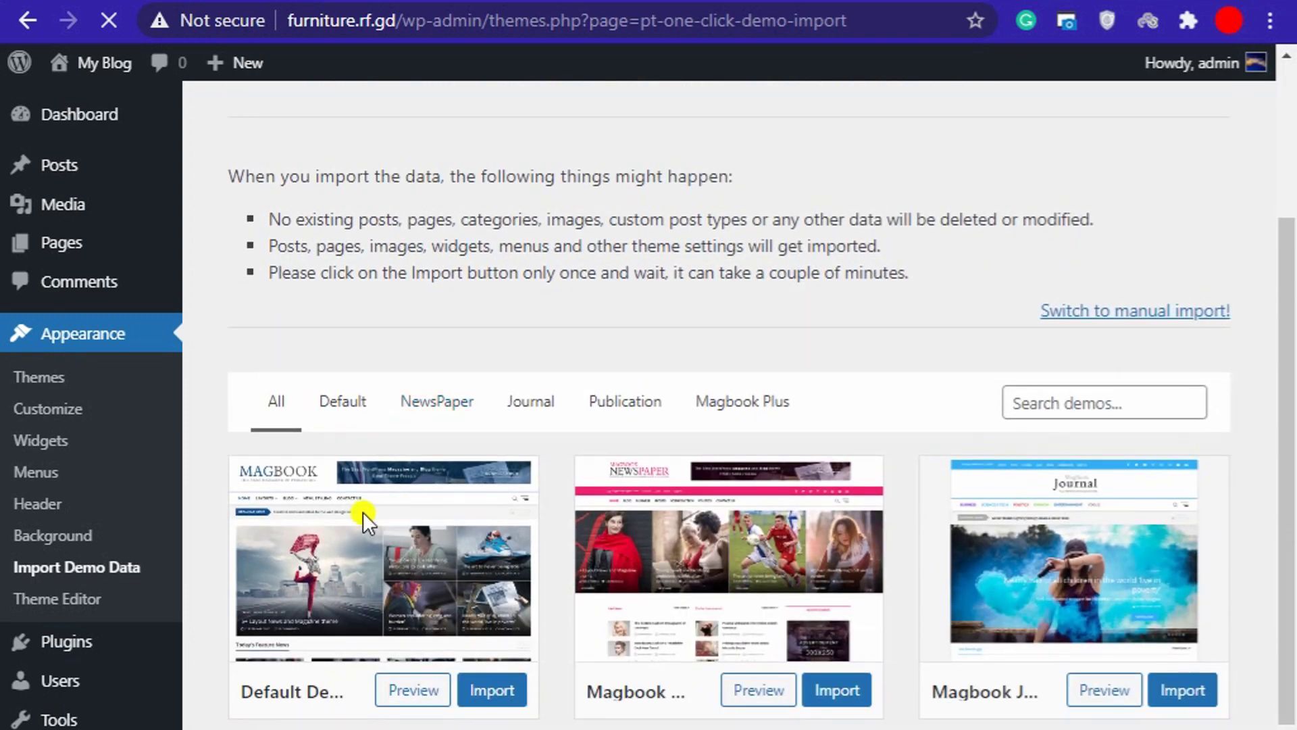
scroll(859, 583, "down", 4)
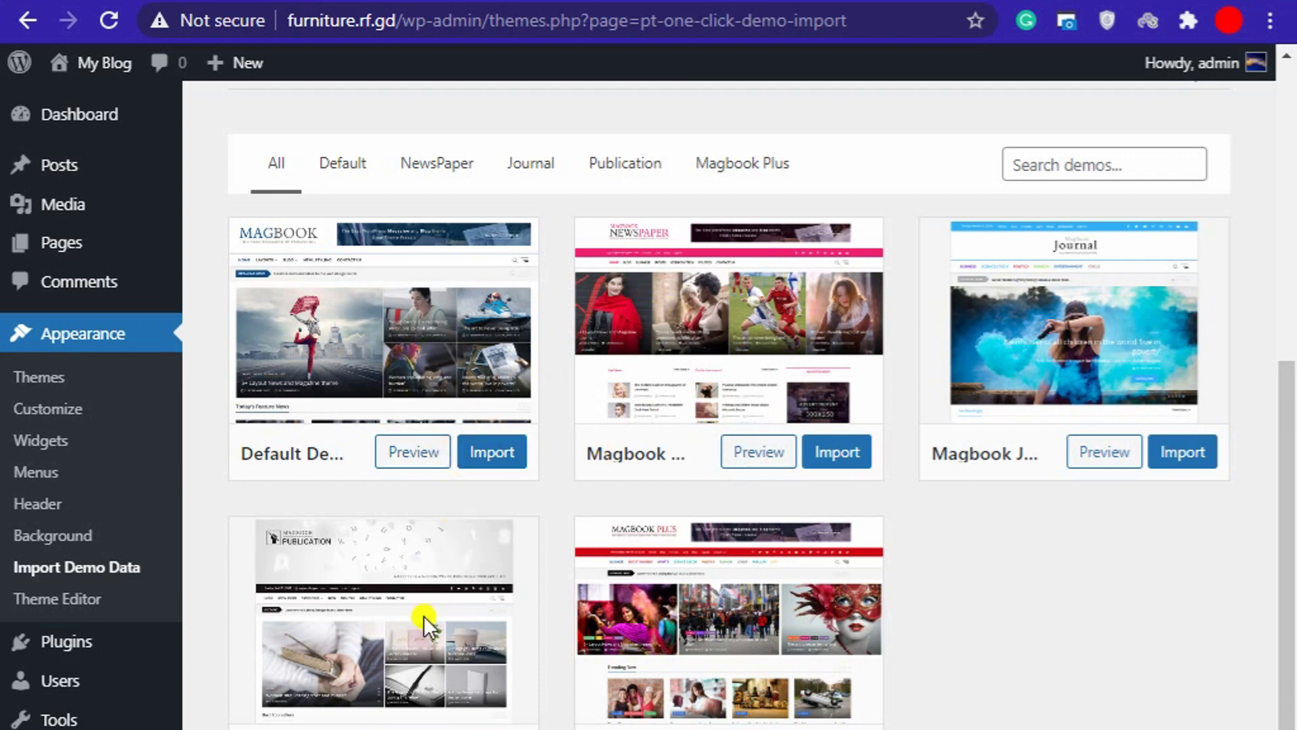
left_click(488, 452)
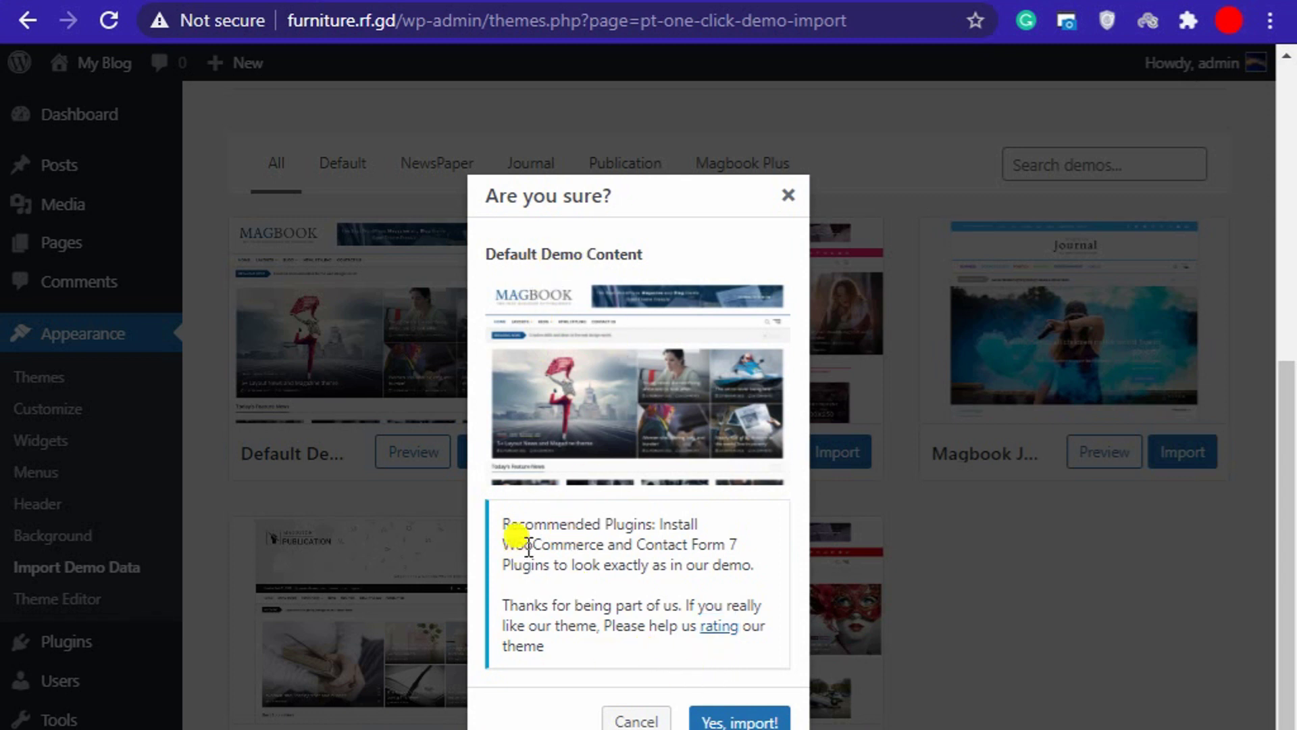
left_click_drag(508, 523, 603, 647)
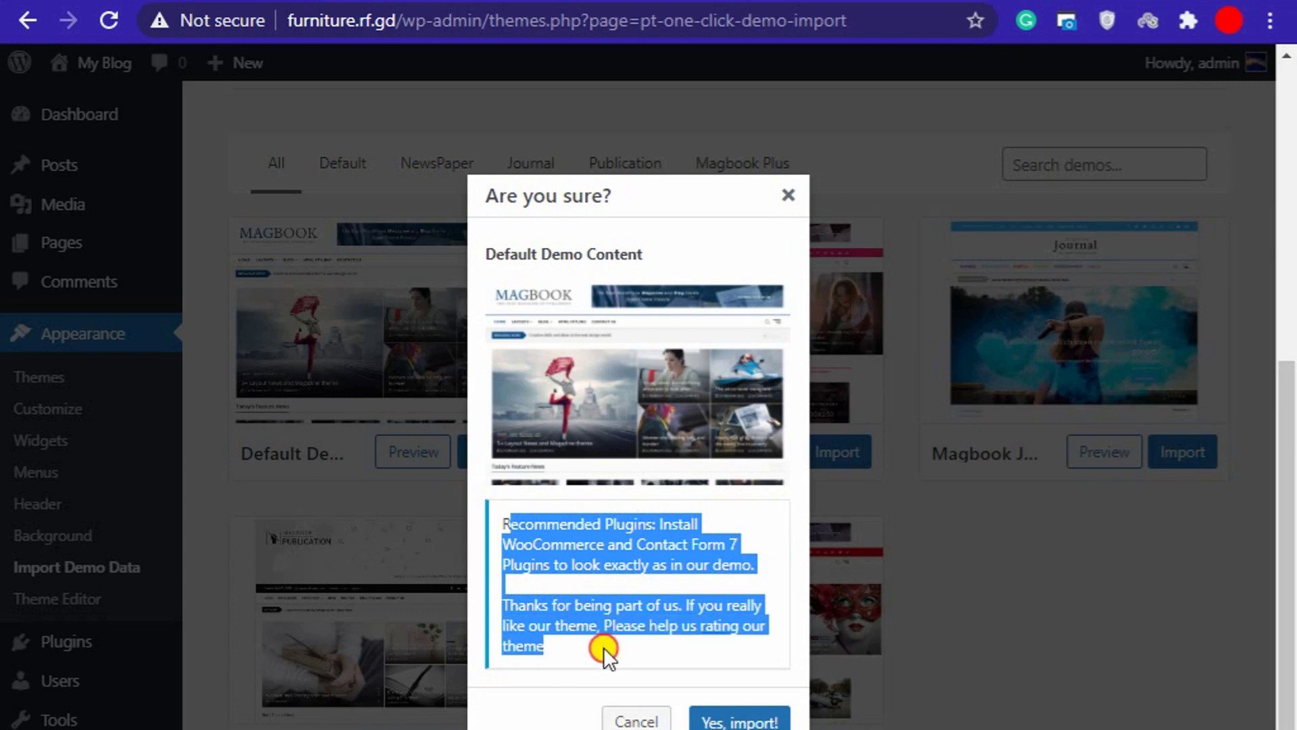
left_click(602, 647)
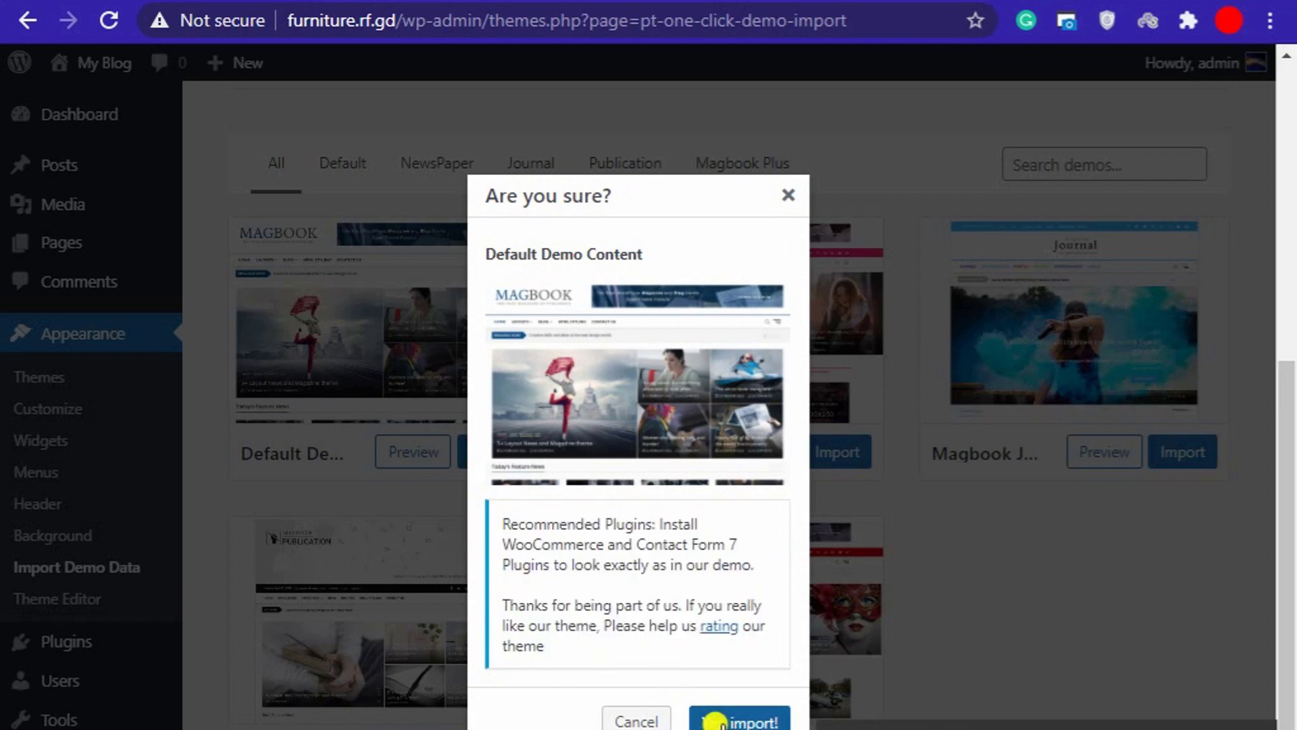
left_click(714, 722)
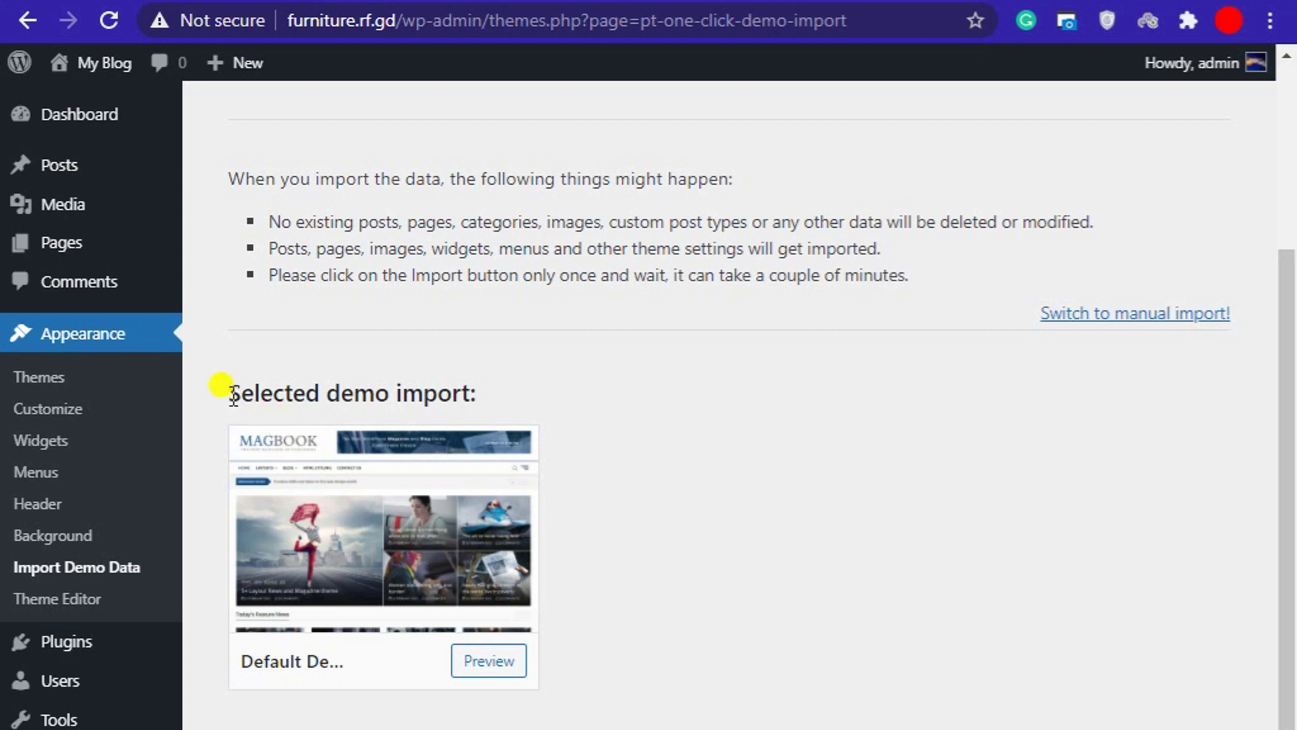
Step: Review the selected demo and the warnings listed in the import log
left_click_drag(216, 385, 458, 376)
left_click(574, 395)
scroll(521, 671, "down", 3)
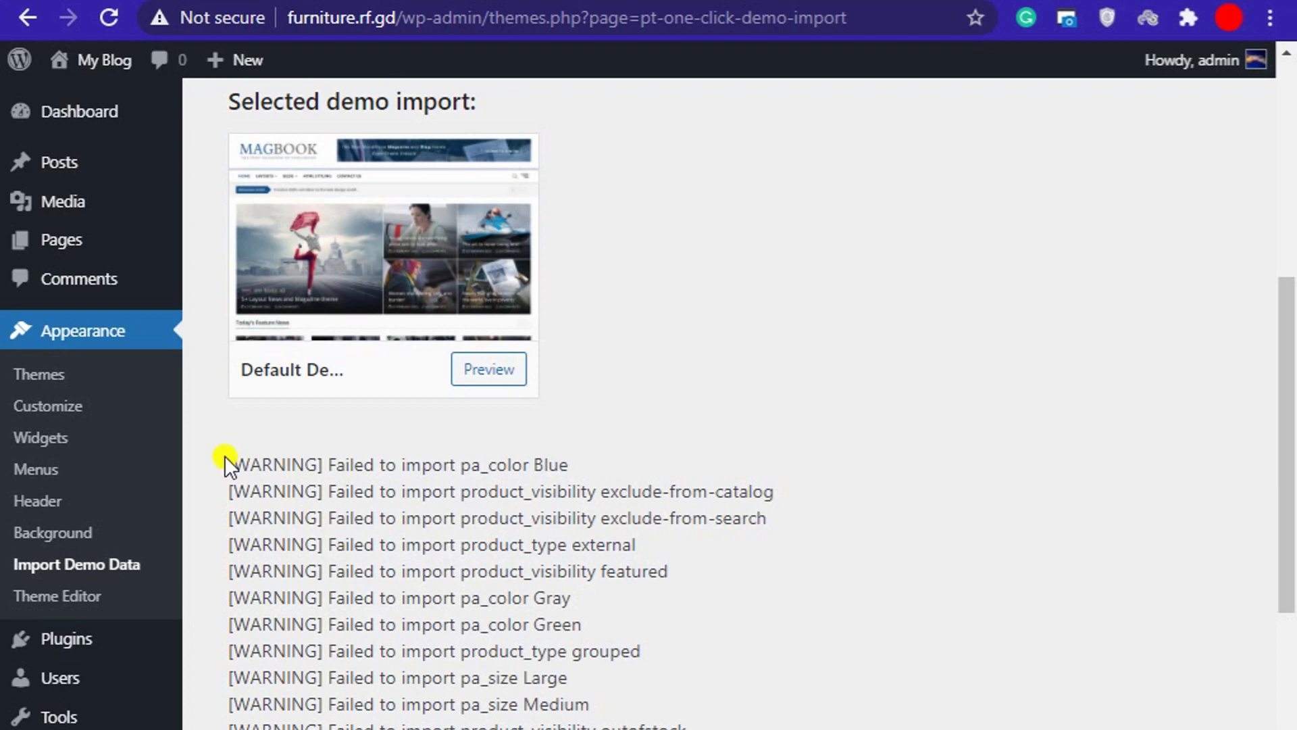
left_click_drag(226, 463, 628, 652)
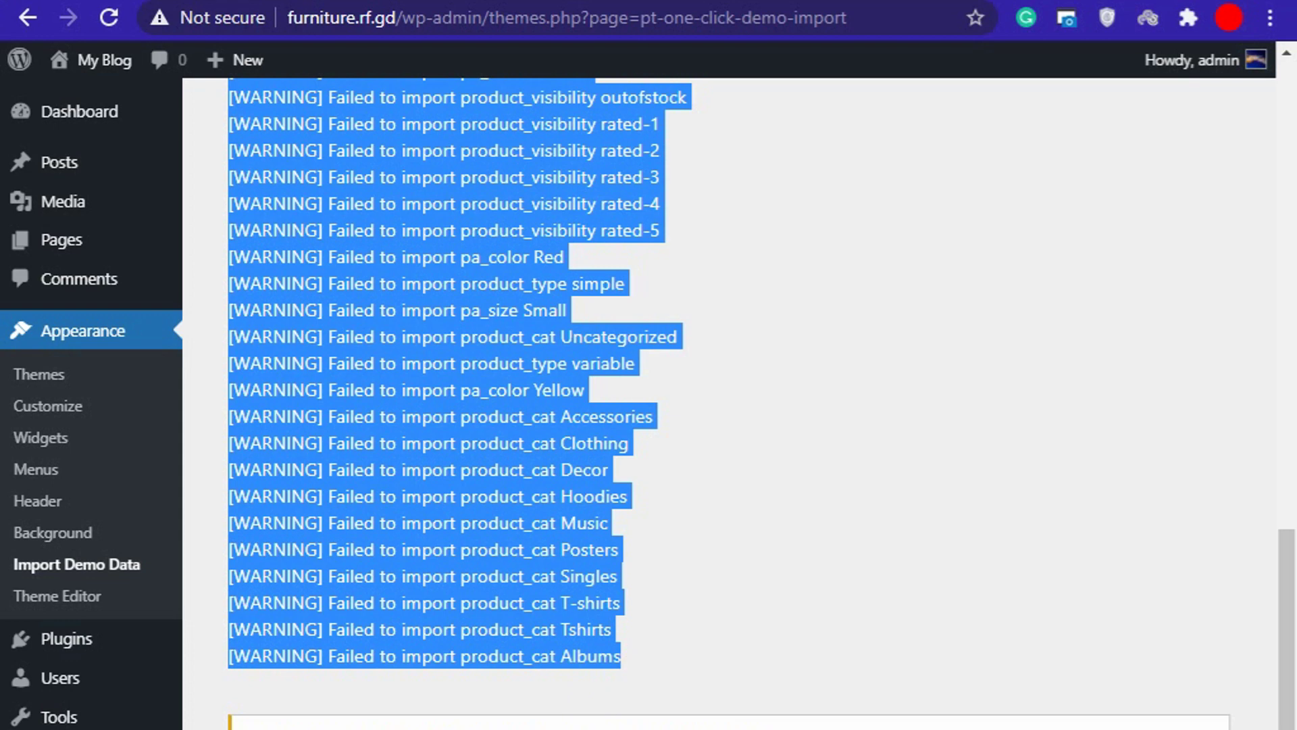
left_click(375, 726)
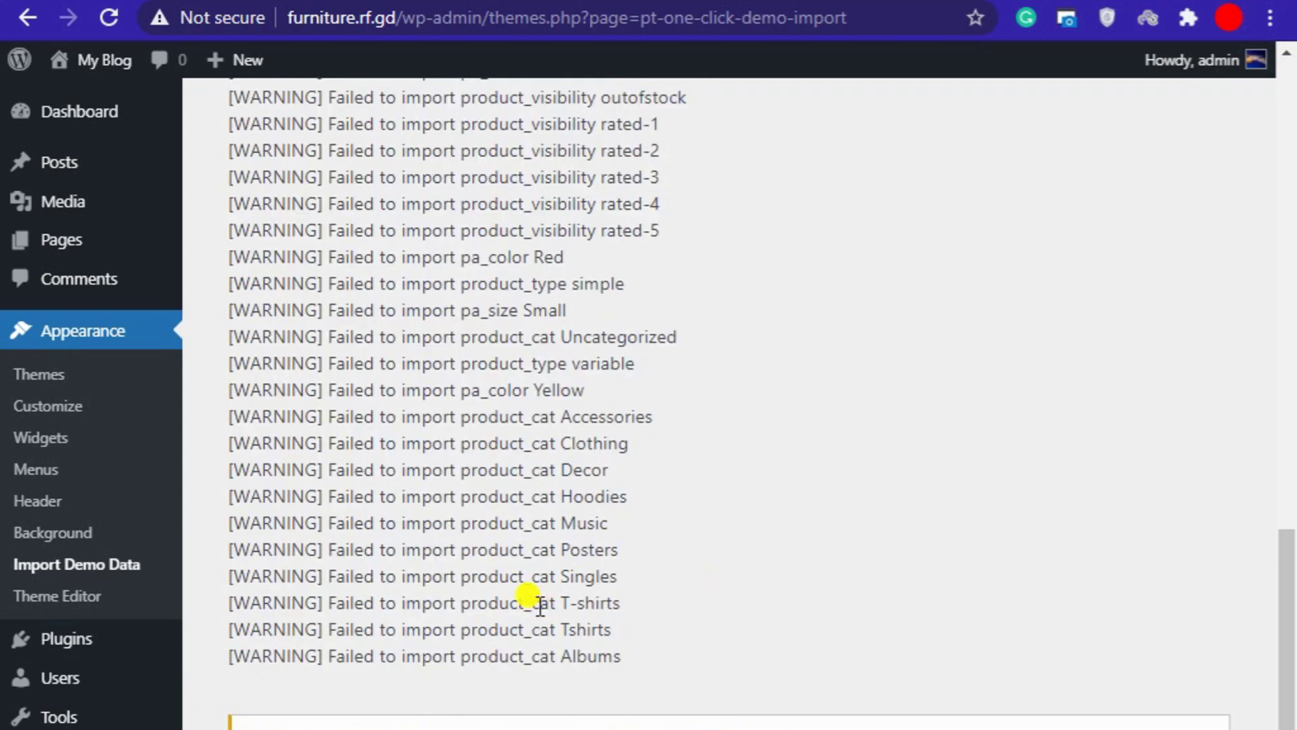
left_click_drag(401, 523, 620, 529)
scroll(432, 538, "up", 12)
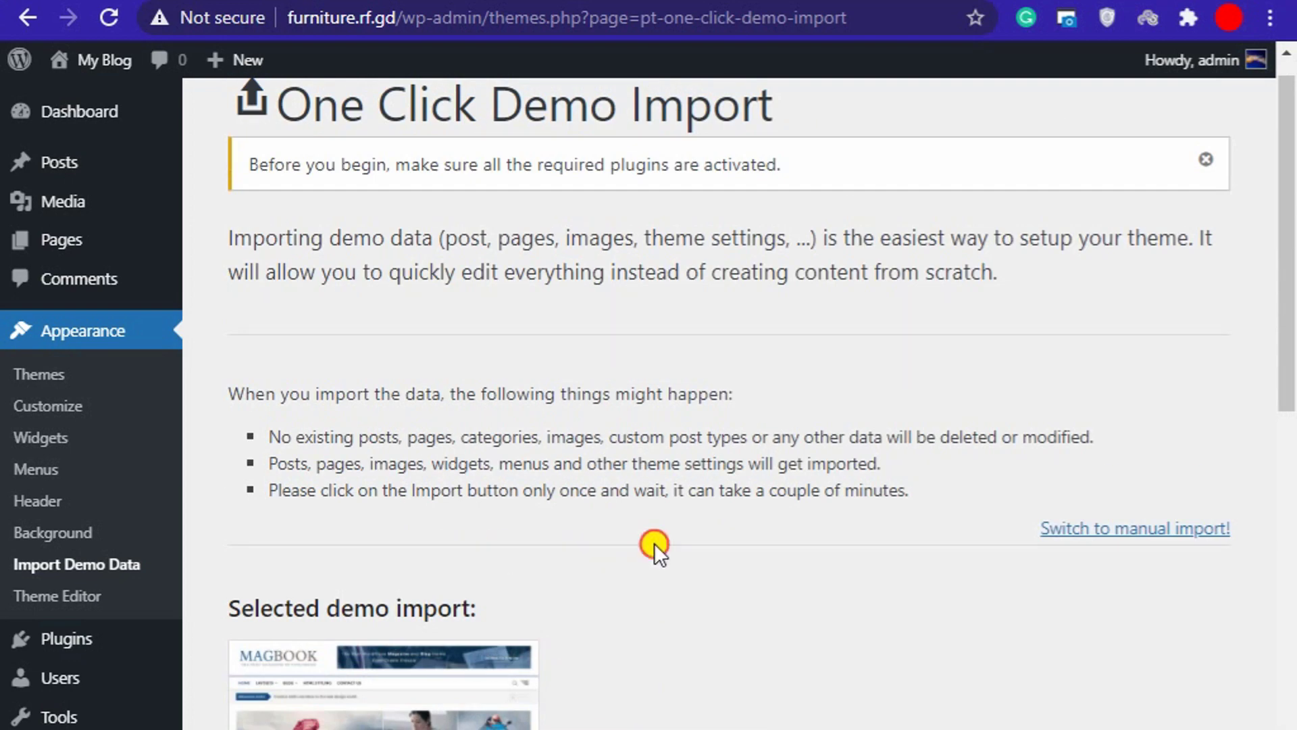
Step: Open the site's front end in a separate browser tab and look through the imported homepage
mouse_move(107, 62)
left_click(475, 1)
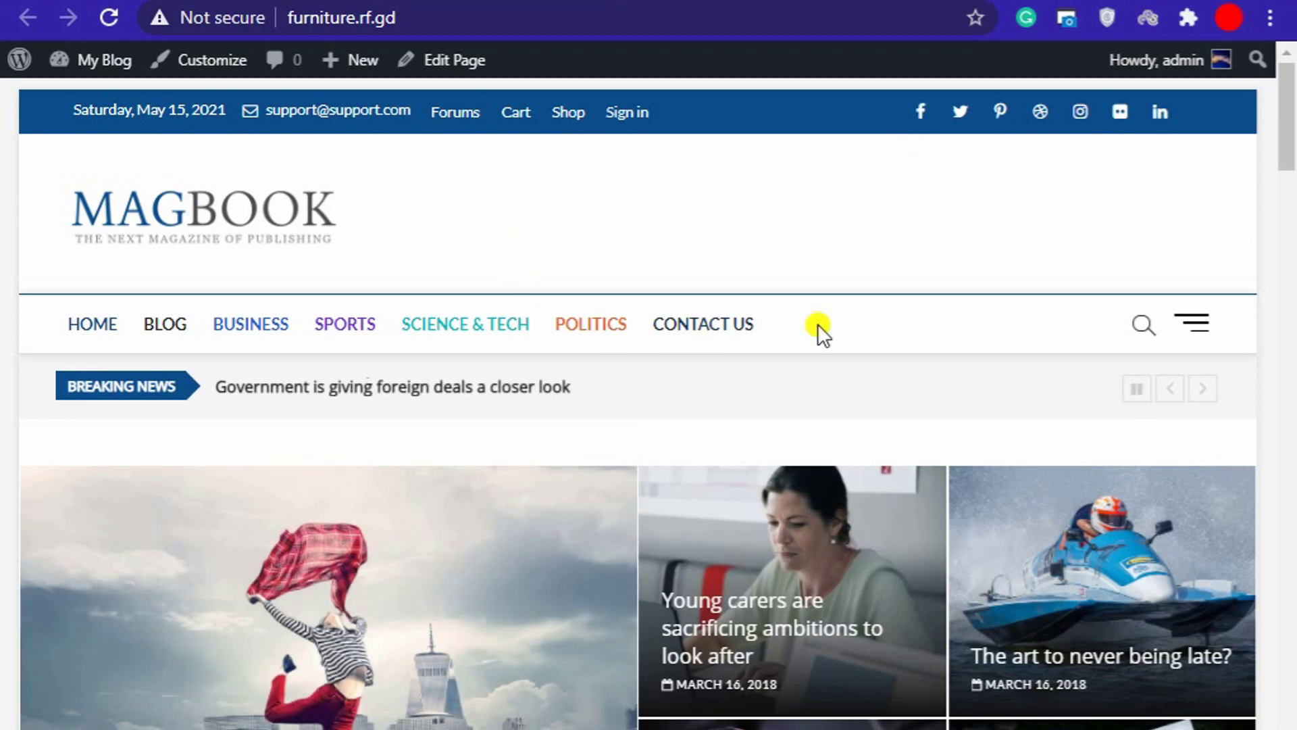
scroll(820, 331, "down", 10)
scroll(841, 571, "down", 20)
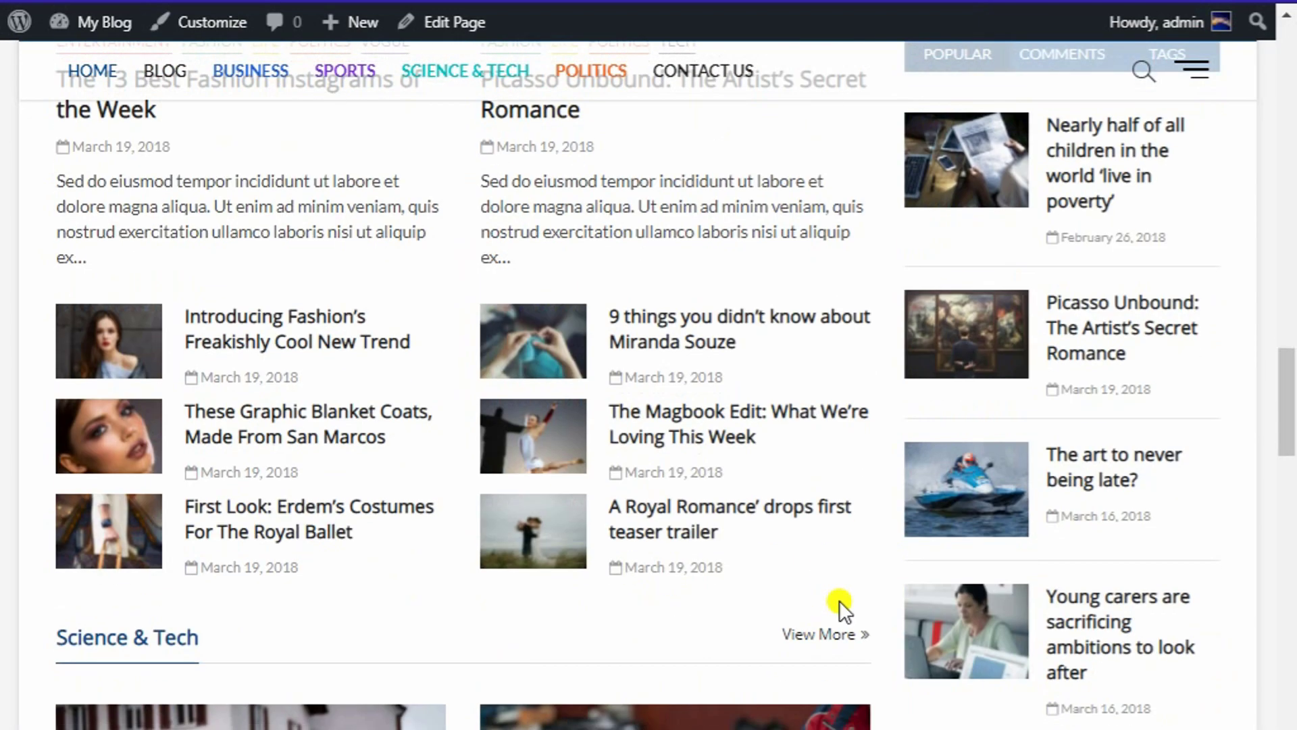
scroll(828, 682, "up", 10)
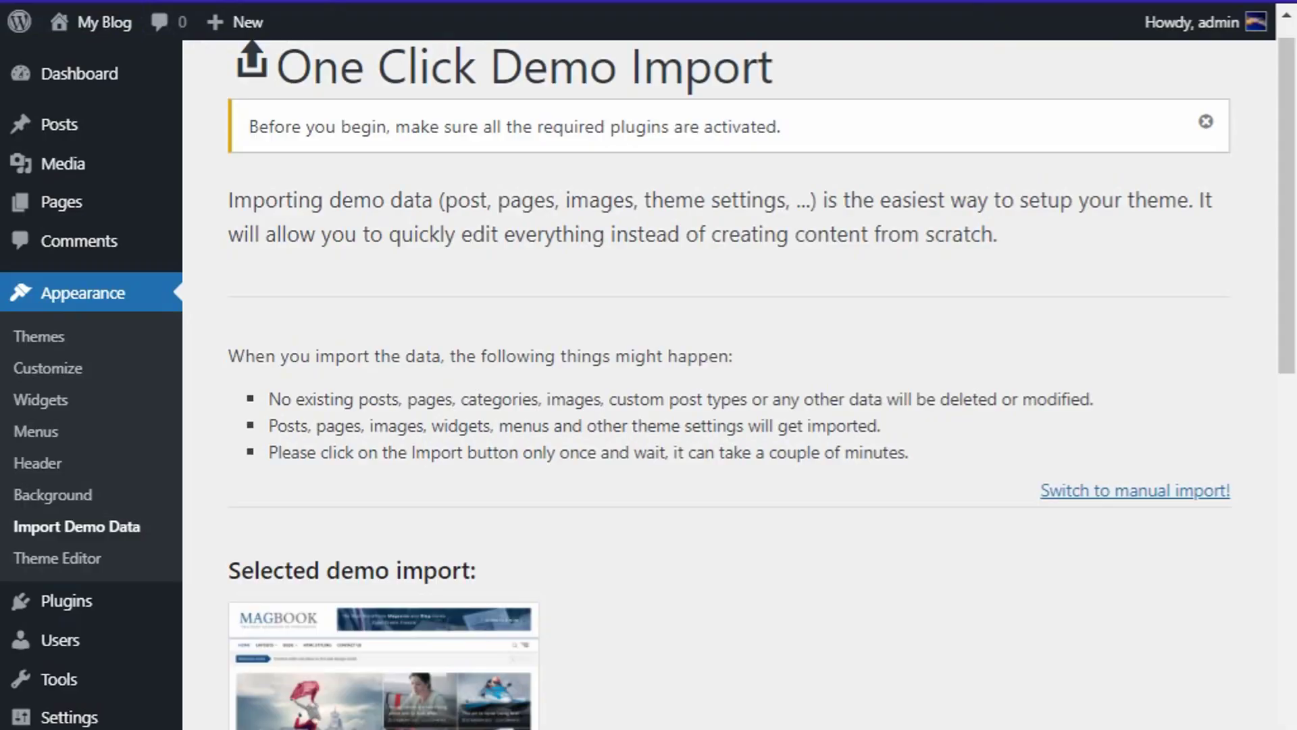
Step: Open the dashboard's Pages list, and examine the homepage and the Shop page on the live site
left_click(90, 202)
scroll(331, 717, "down", 4)
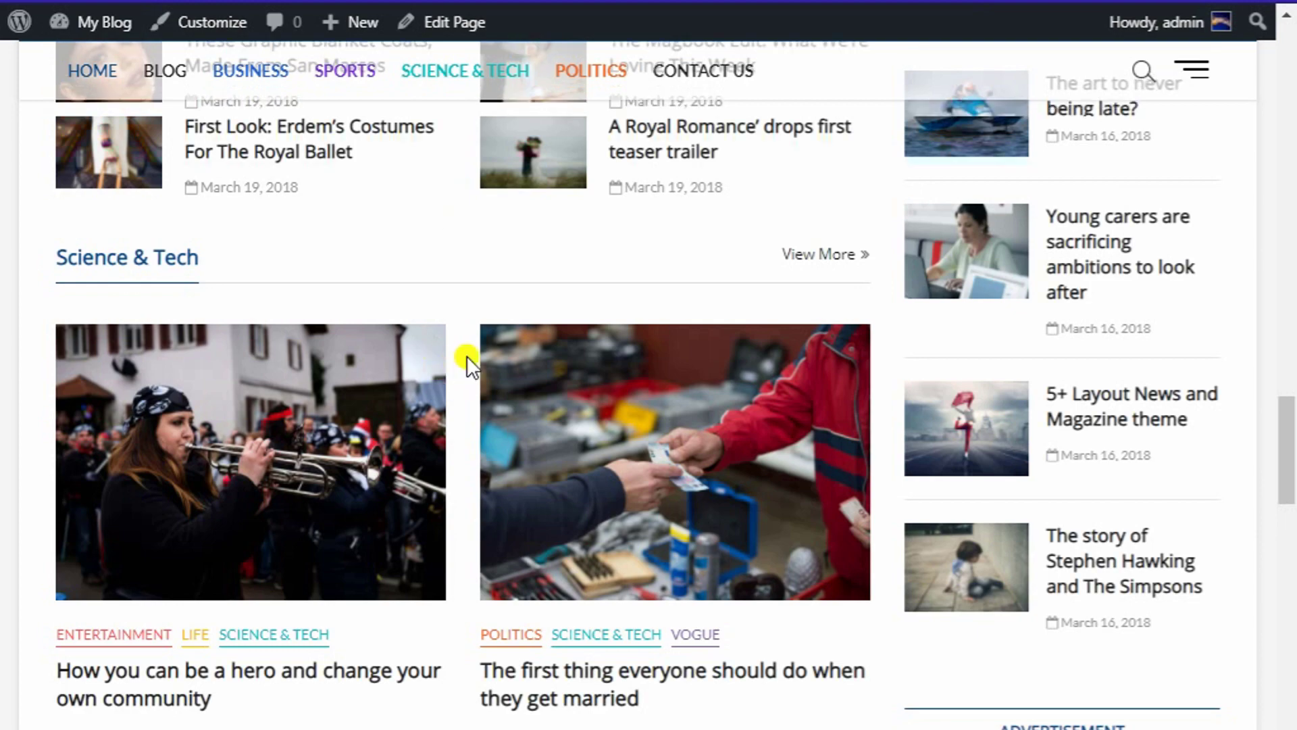
scroll(468, 355, "up", 15)
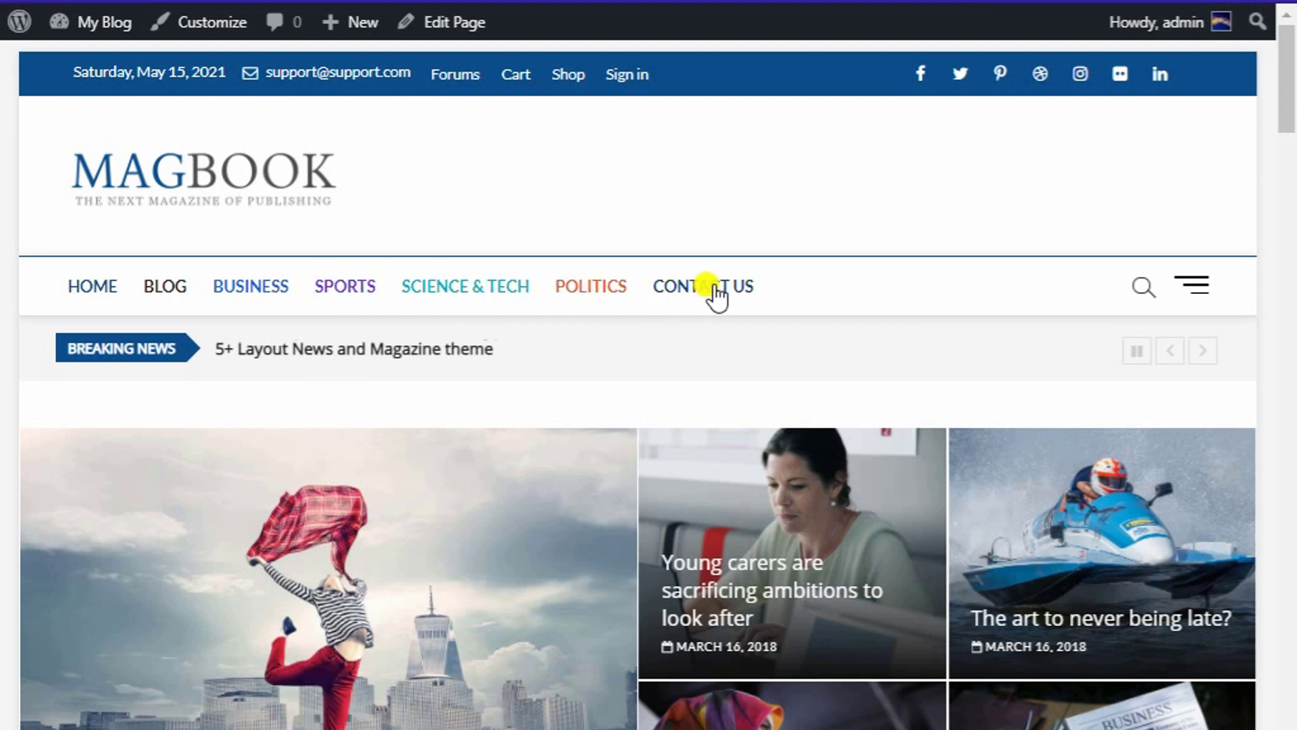
left_click(567, 76)
scroll(551, 602, "down", 10)
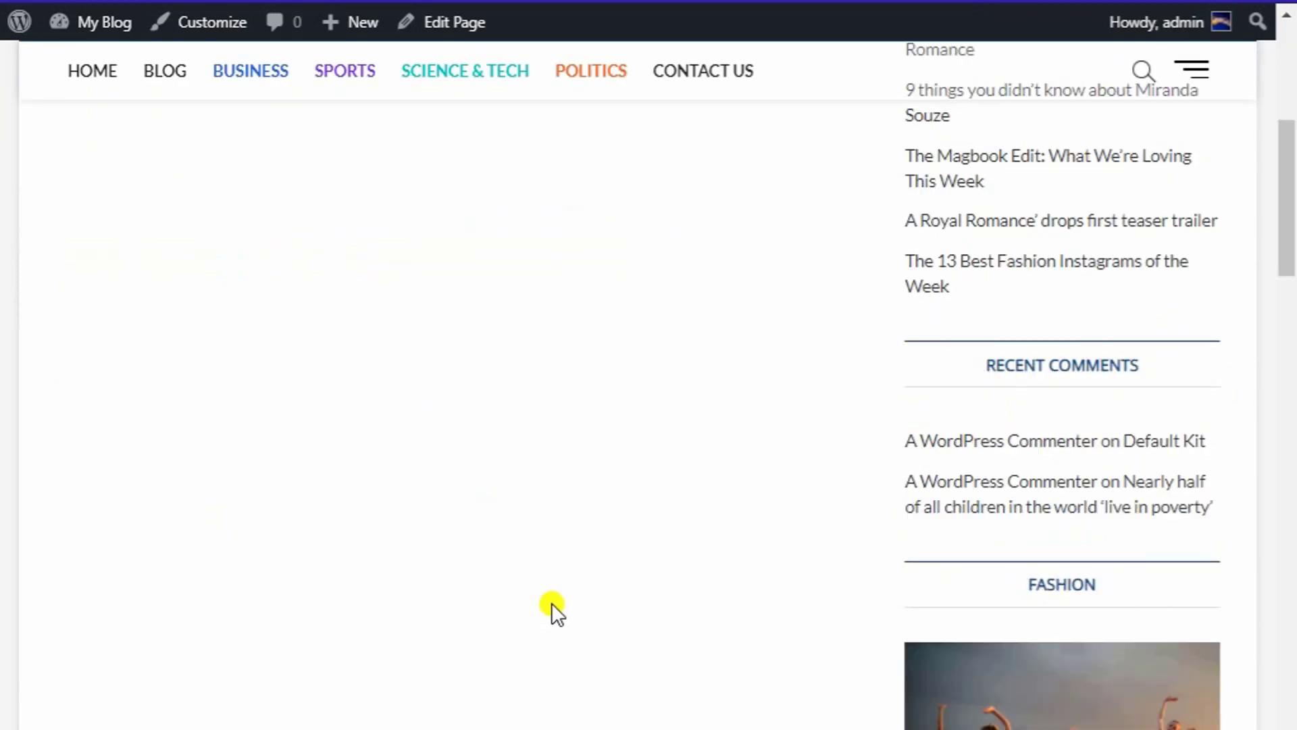
scroll(558, 592, "up", 10)
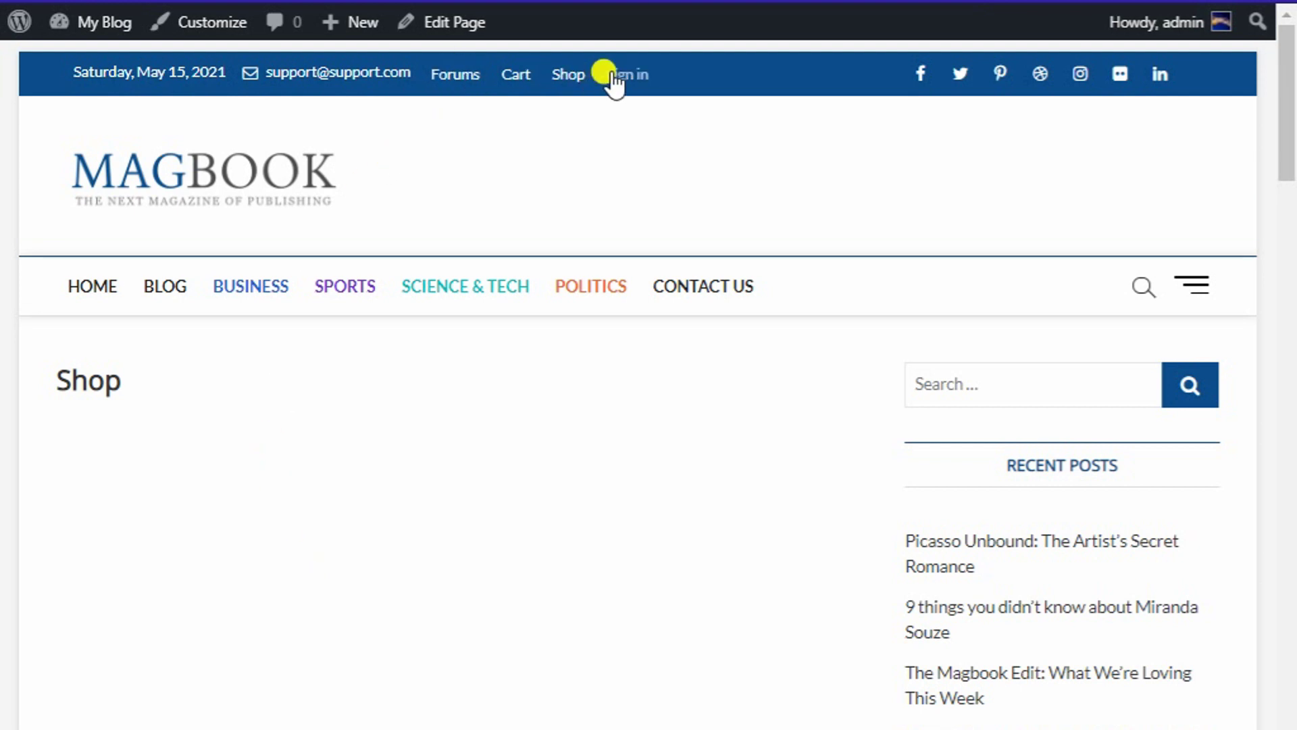
Step: Switch back to the dashboard and look through the imported entries in the Posts list
left_click(162, 1)
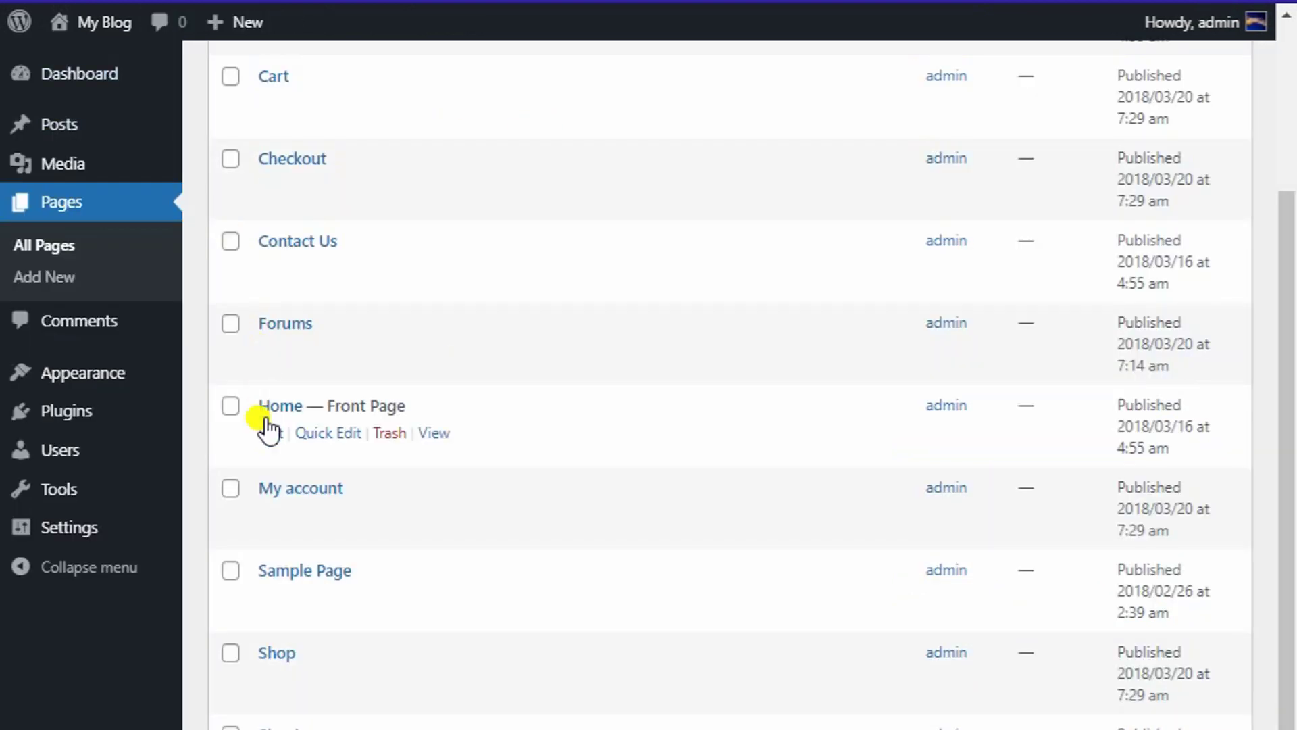
left_click(105, 133)
scroll(526, 570, "down", 14)
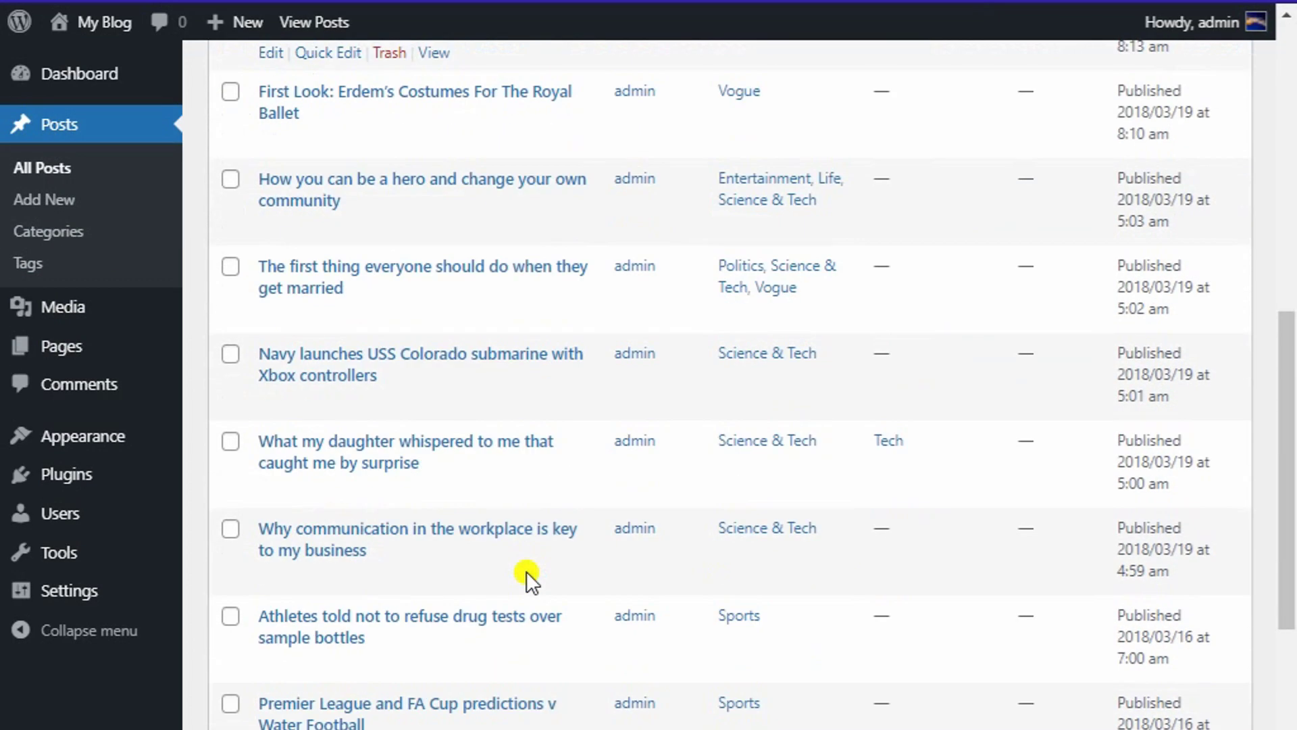
scroll(527, 573, "up", 14)
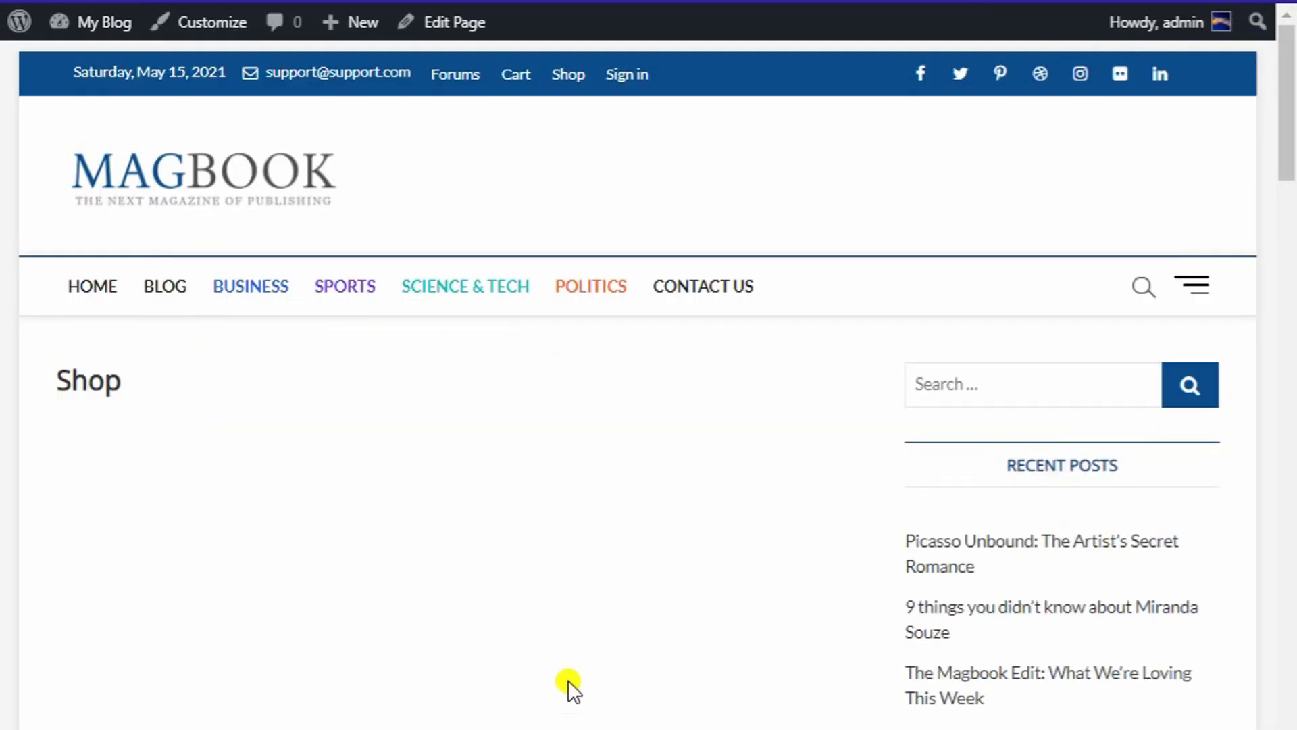
Step: Return to the site's homepage and copy the post title "Plastic particles found in bottled water"
left_click(146, 177)
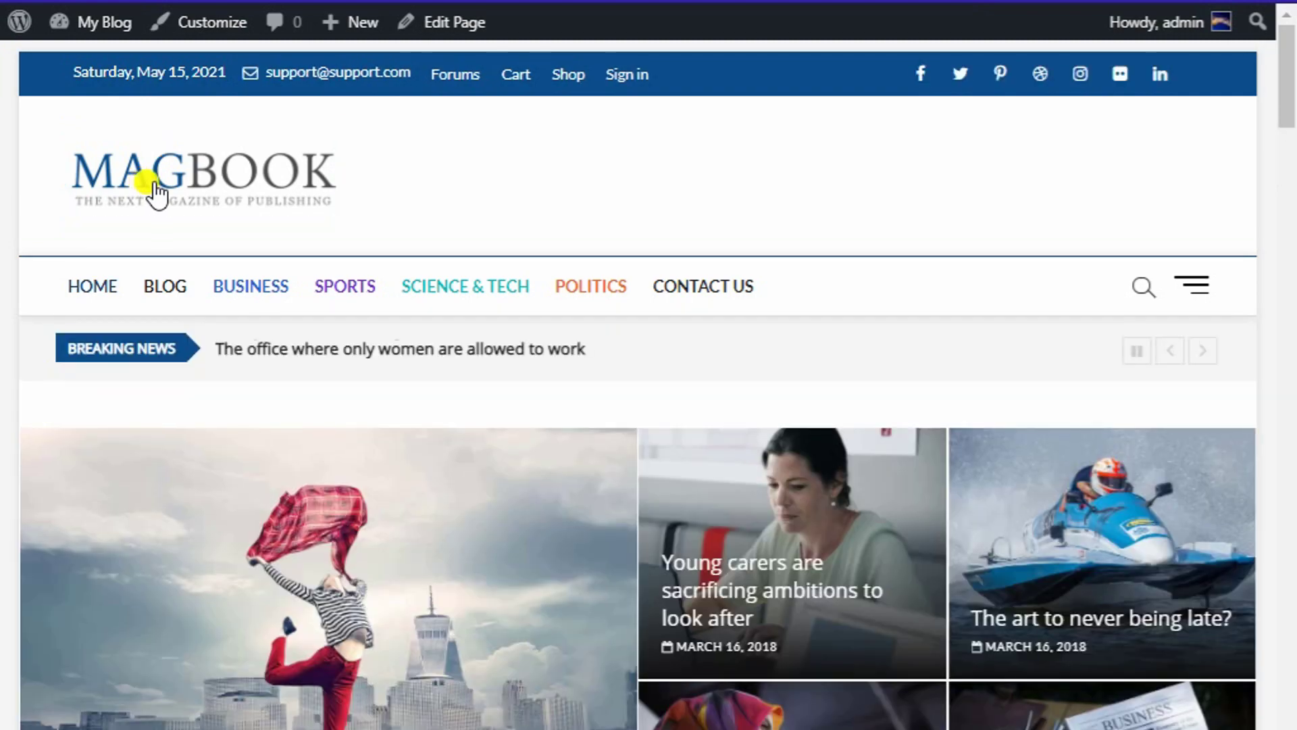
scroll(290, 426, "down", 9)
scroll(314, 485, "down", 3)
left_click_drag(469, 513, 342, 425)
left_click(531, 536)
mouse_move(498, 461)
left_mouse_down()
mouse_move(348, 423)
mouse_move(362, 421)
left_mouse_up()
key("ctrl+c")
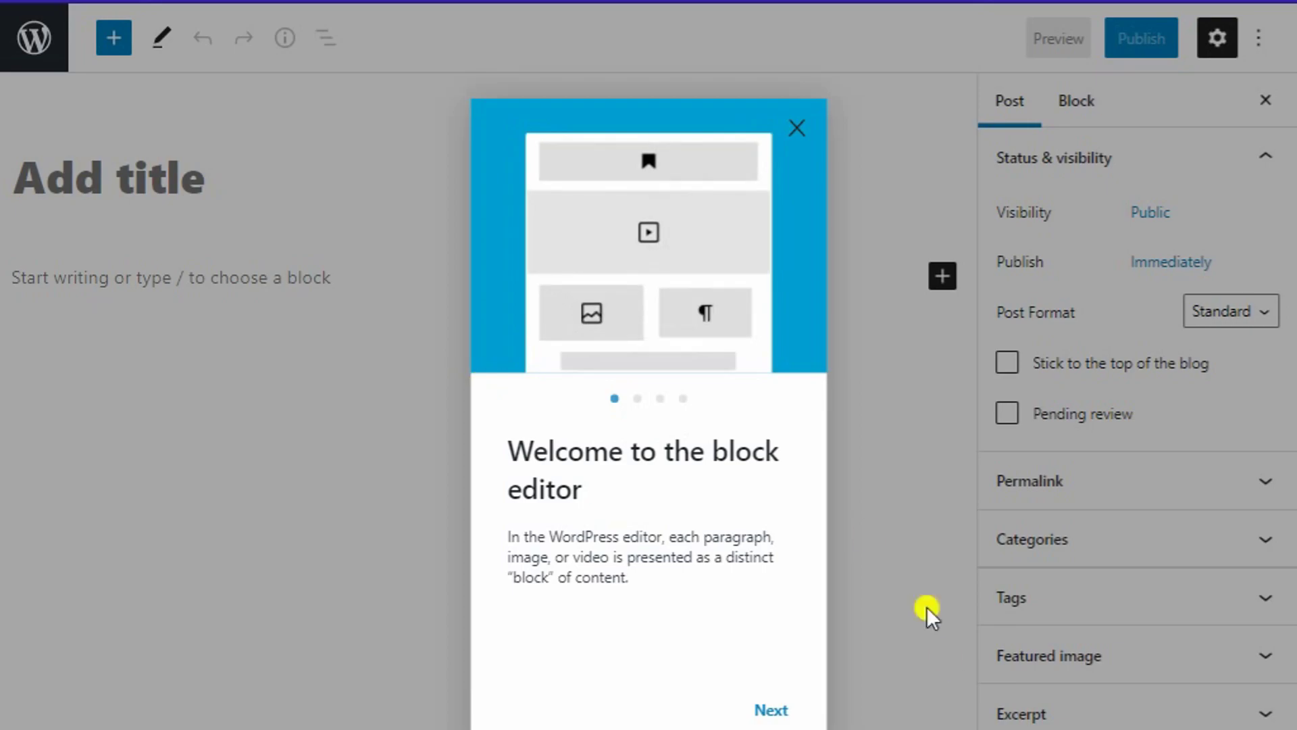
Step: Dismiss the block editor's welcome guide and title the new post "Plastic particles found in bottled water"
left_click(930, 625)
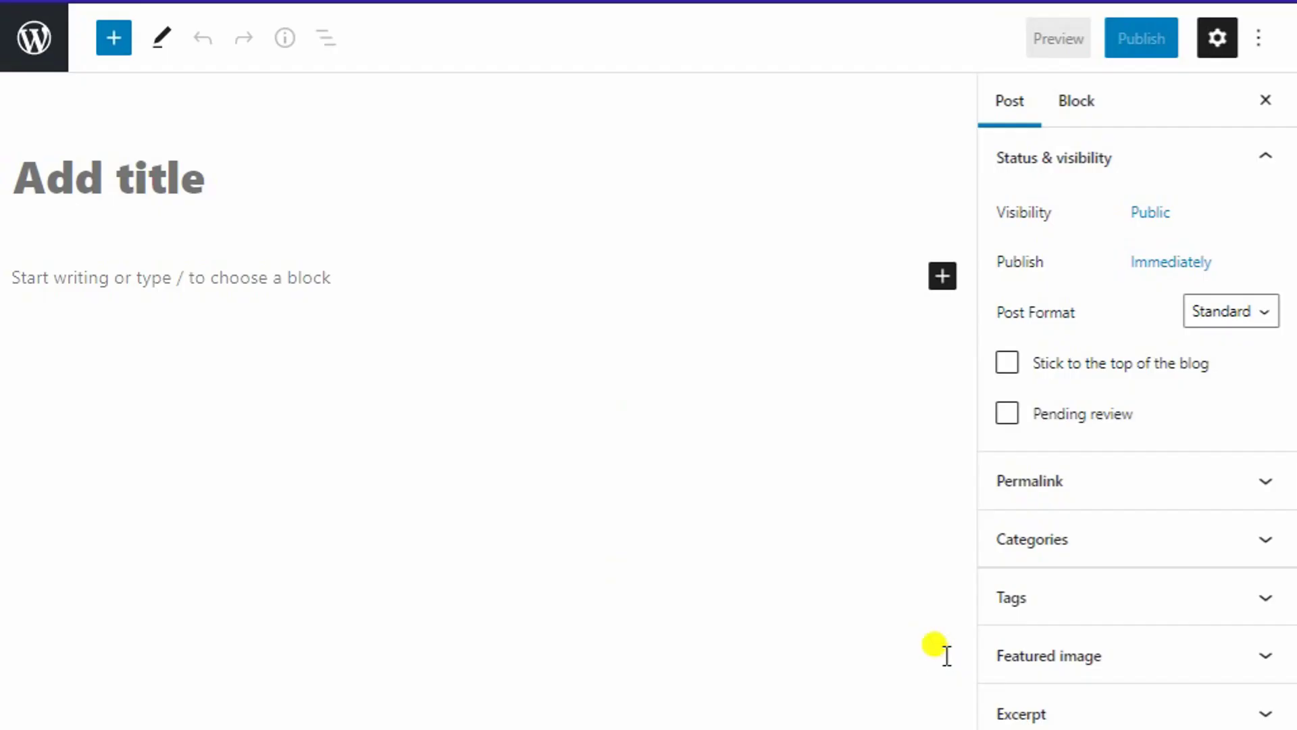
left_click(183, 176)
key("ctrl+v")
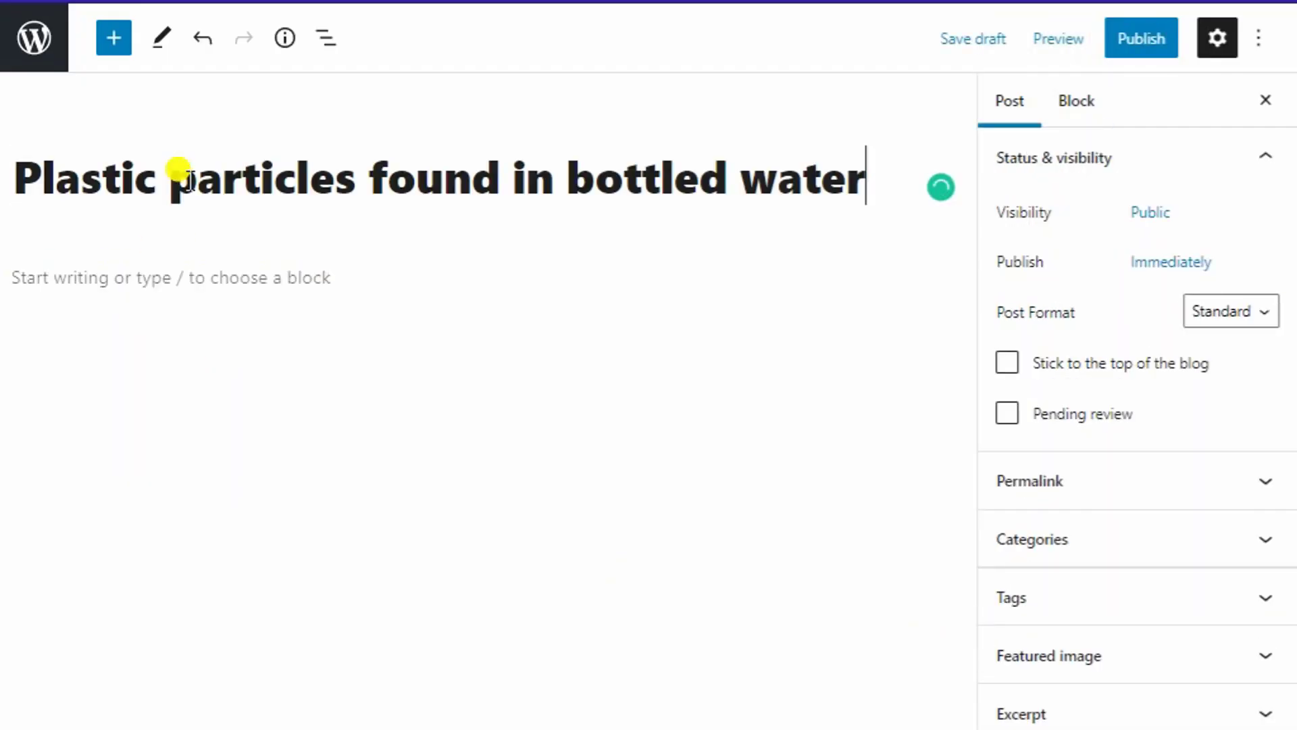
Step: Fill the post's first paragraph with the copied text "Plastic particles found in bottled water" repeated four times
left_click(278, 283)
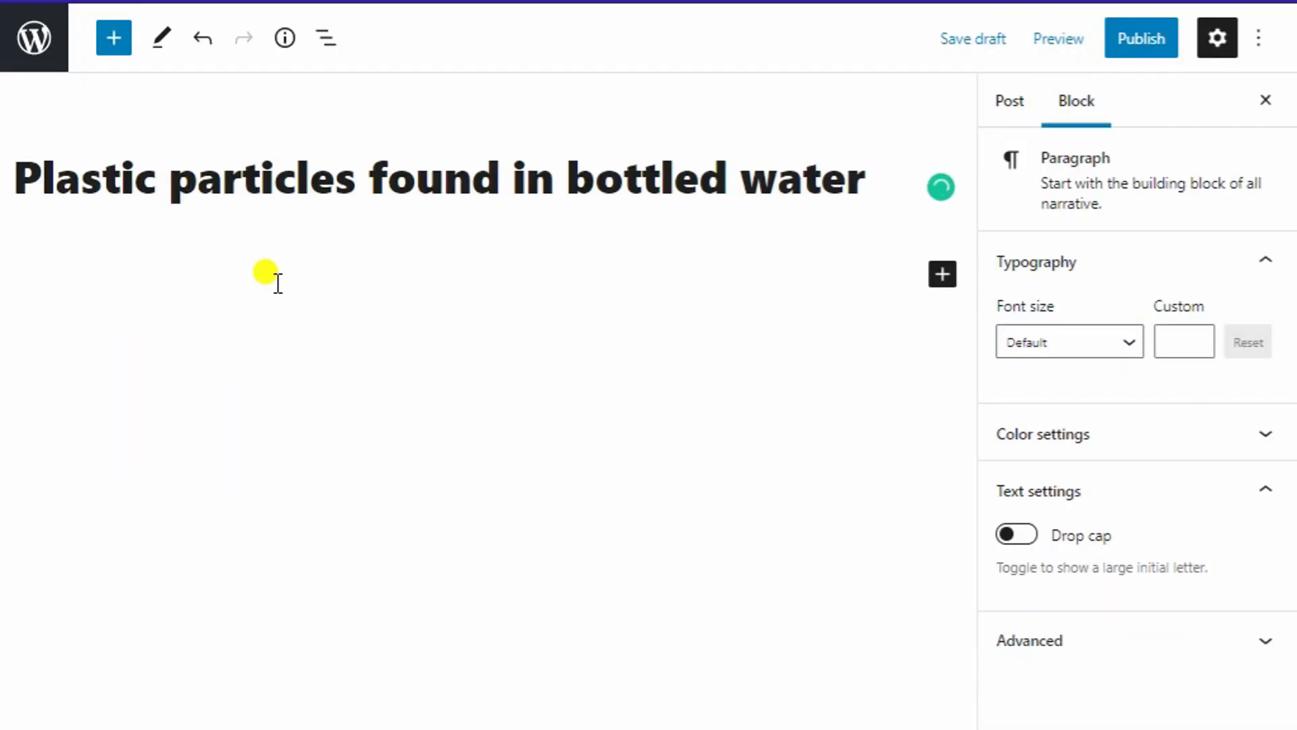
key("ctrl+v")
key("ctrl+v")
key("ctrl+v")
key("ctrl+v")
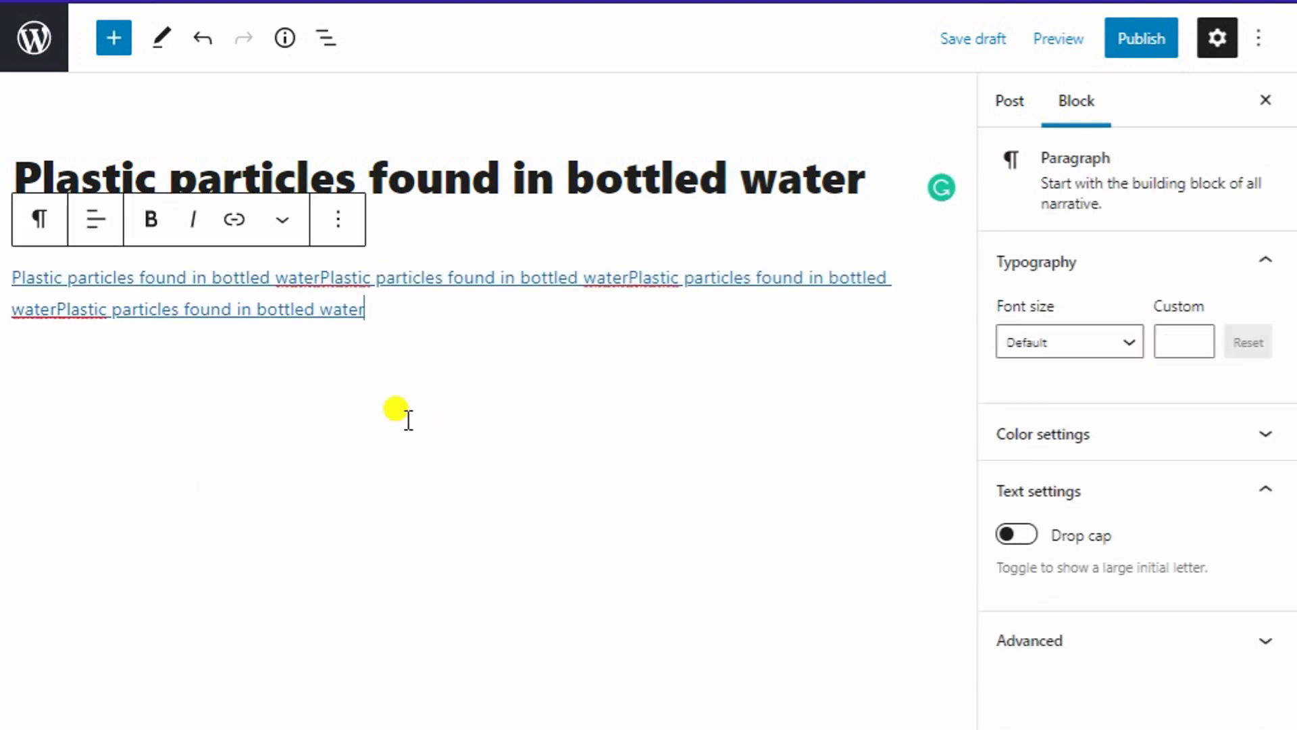
Step: Add an image block below the first paragraph and upload the Pexels photo of a dentist treating a patient
key("Return")
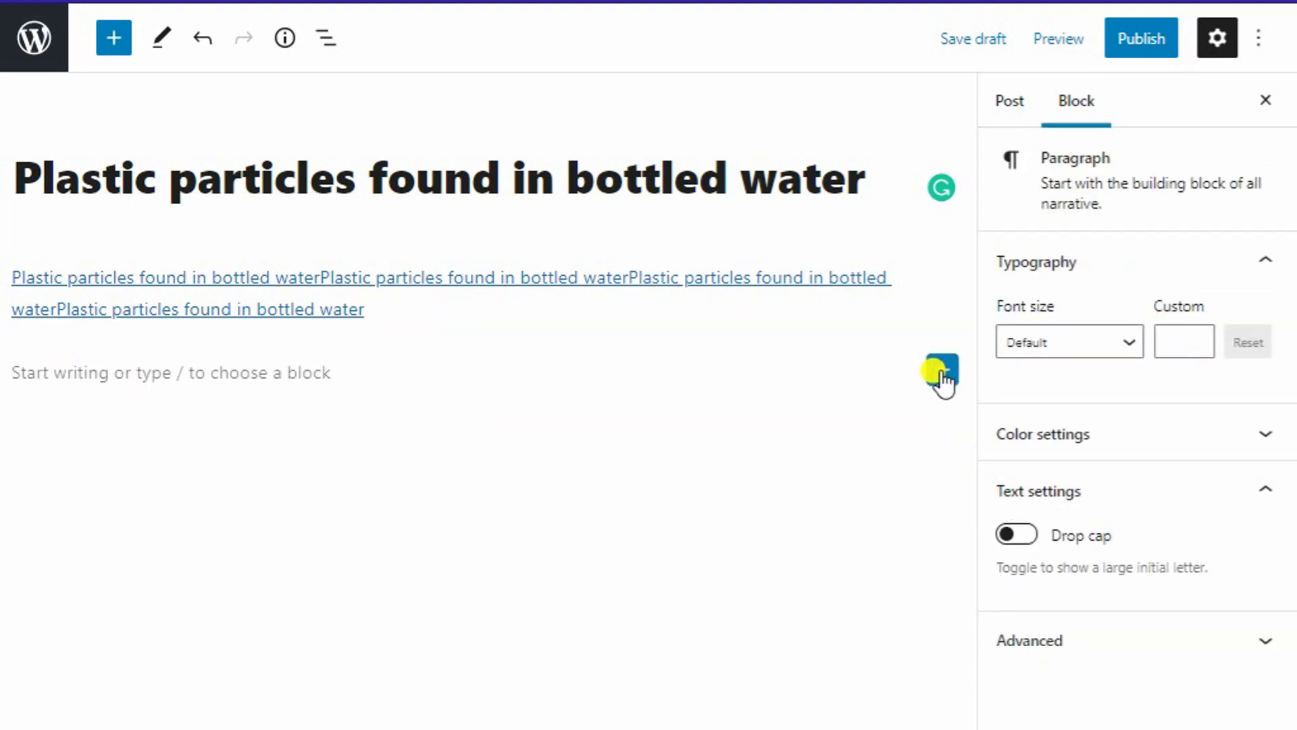
left_click(943, 371)
left_click(756, 595)
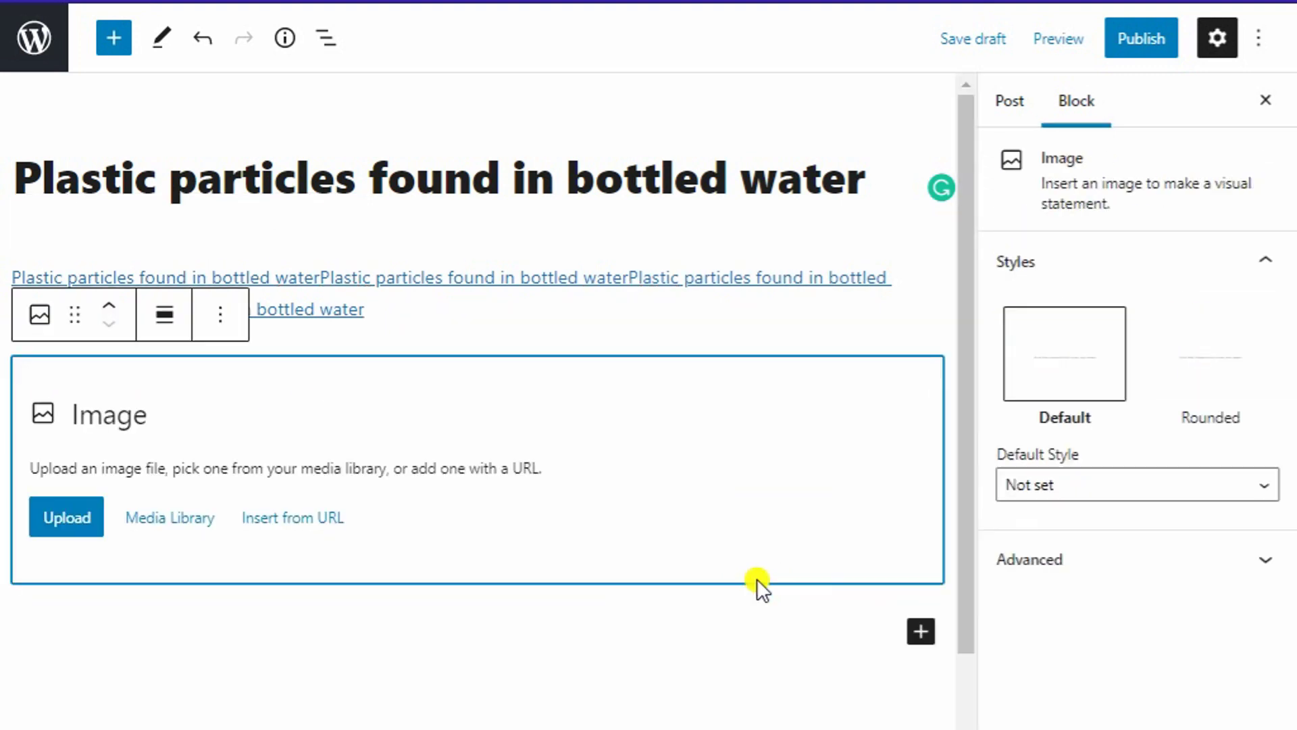
left_click(85, 522)
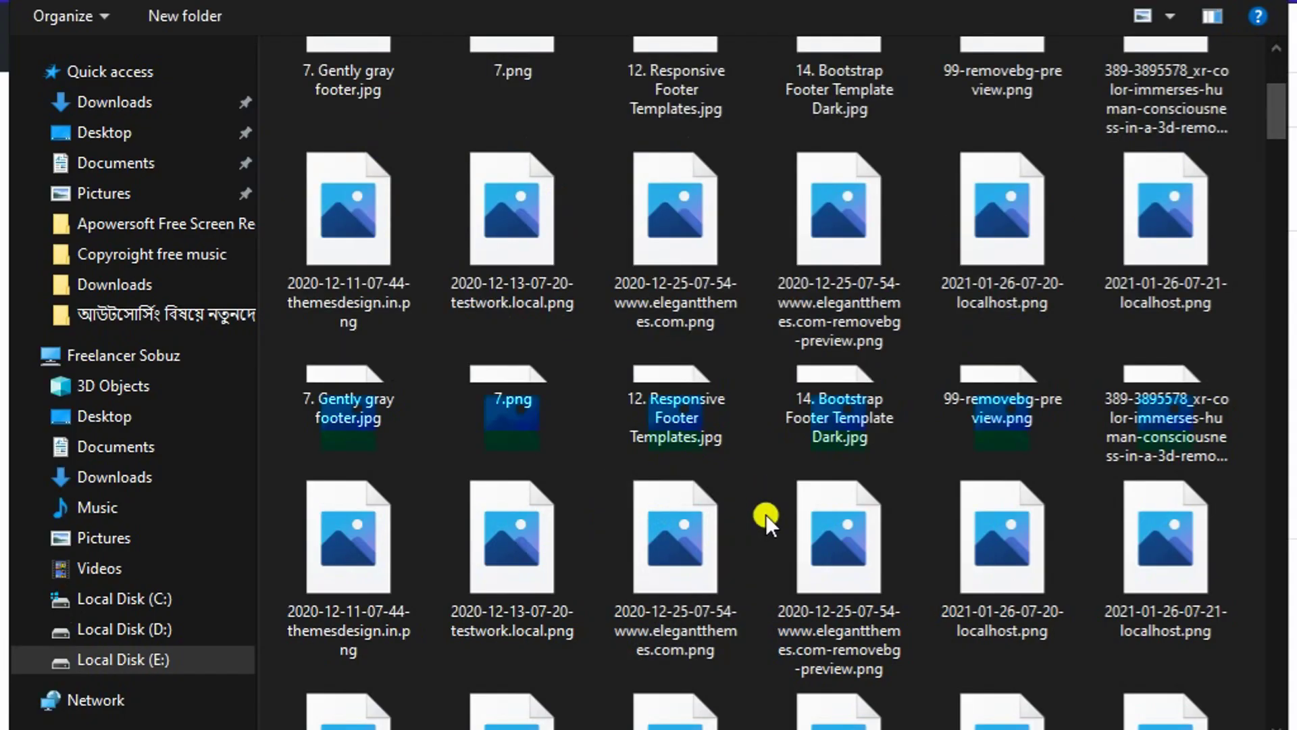
scroll(765, 514, "down", 15)
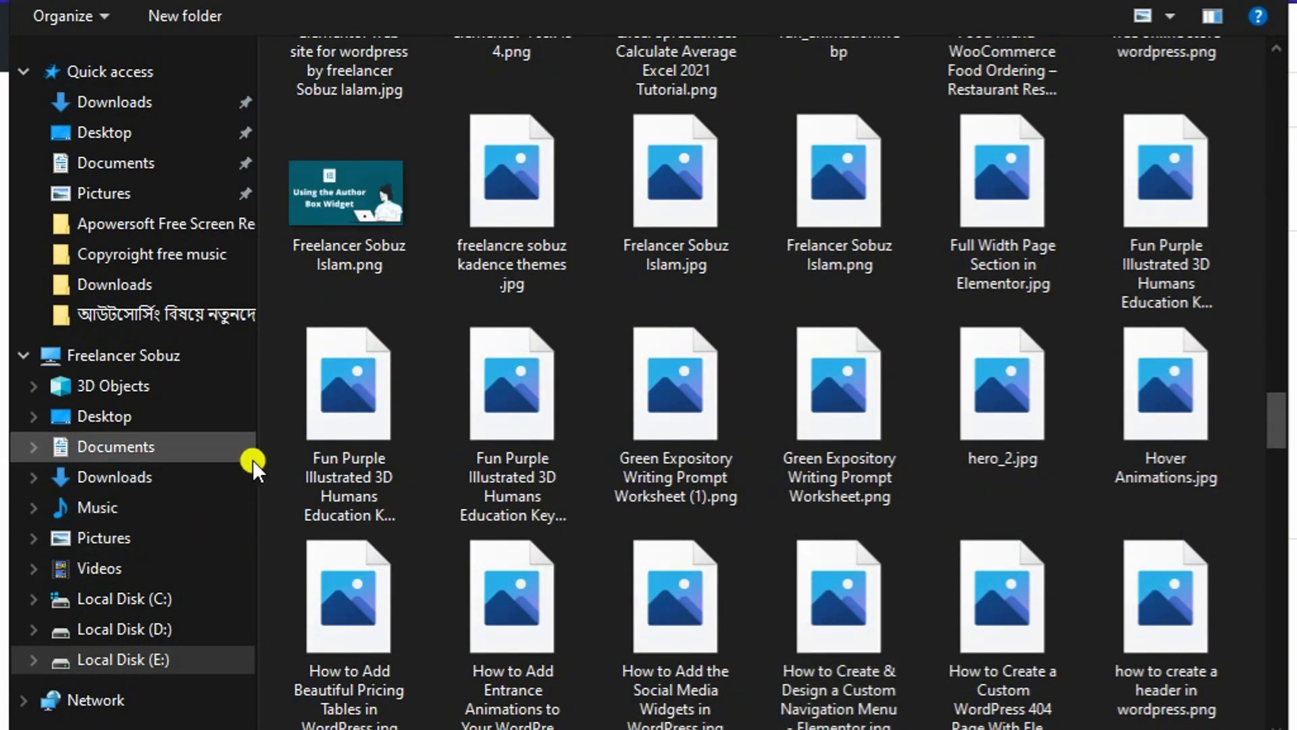
left_click_drag(257, 459, 9, 425)
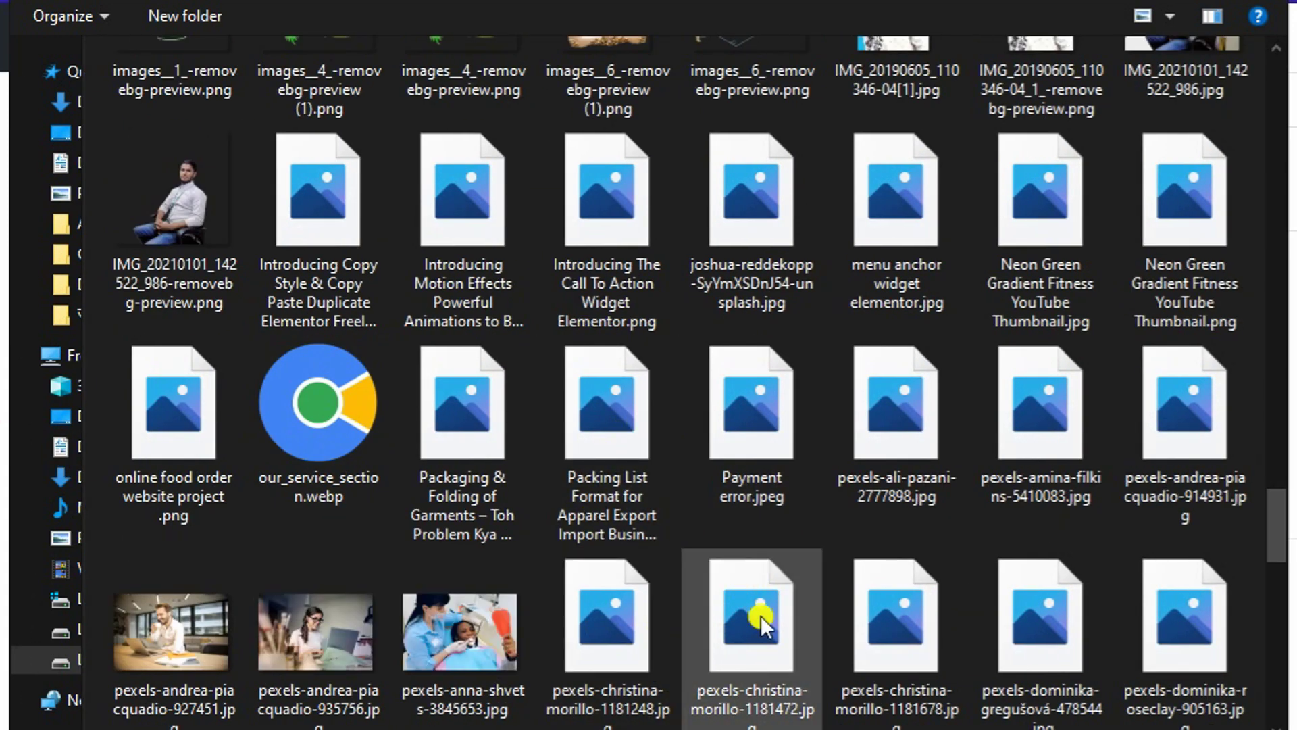
double_click(466, 636)
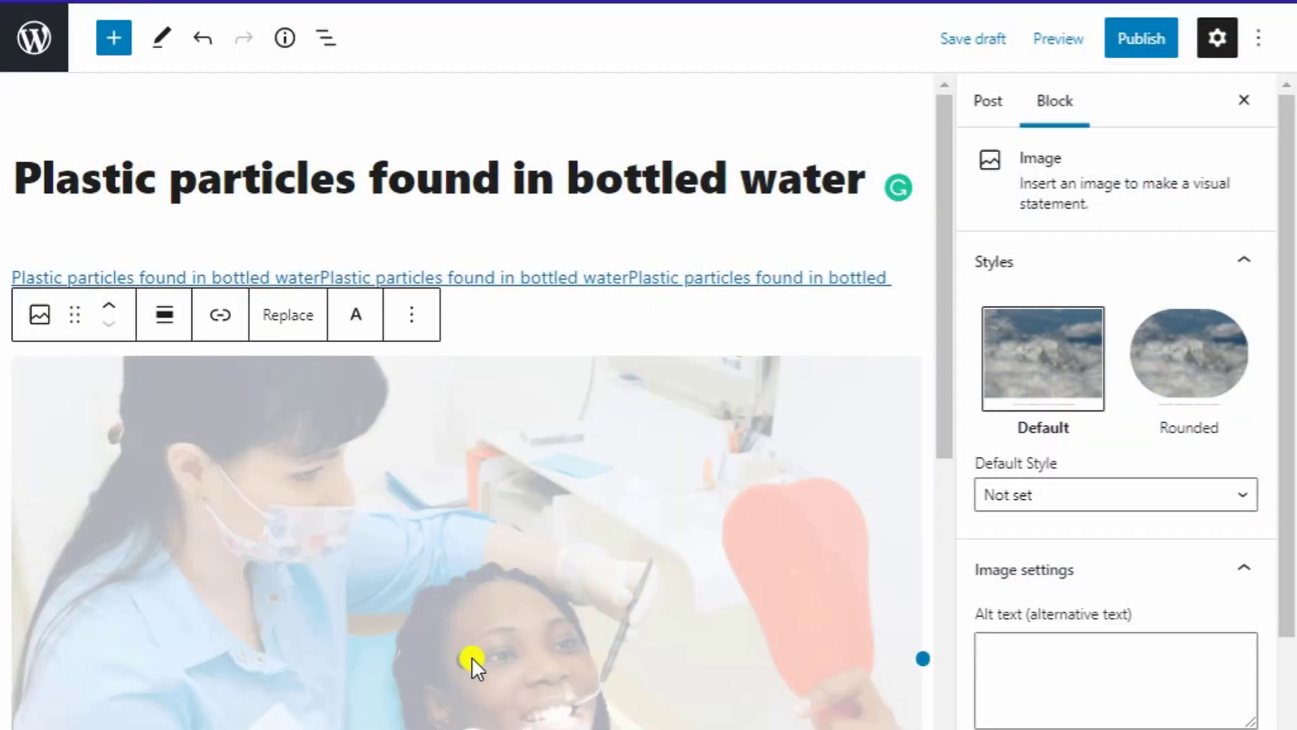
scroll(493, 679, "down", 8)
scroll(494, 681, "up", 8)
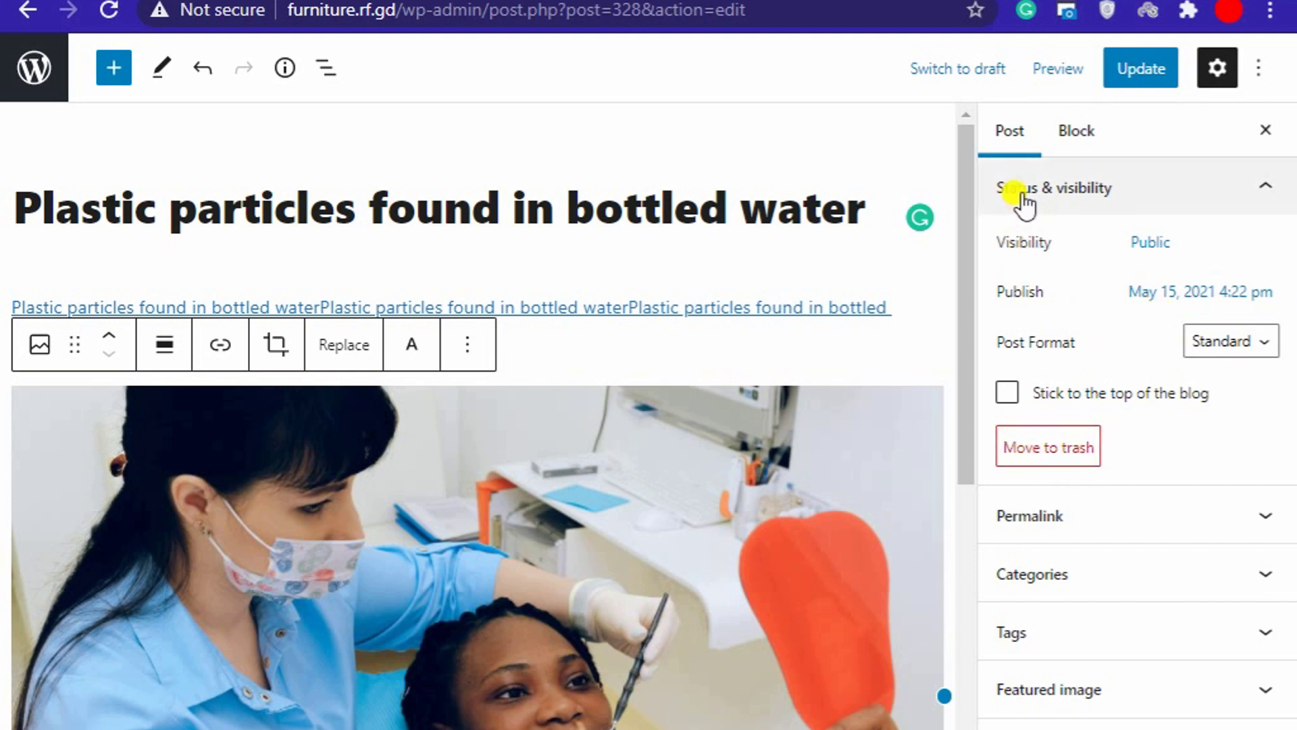
Step: Check the homepage's category sections, assign the post to Business instead of Uncategorized, and update it
left_click(1010, 132)
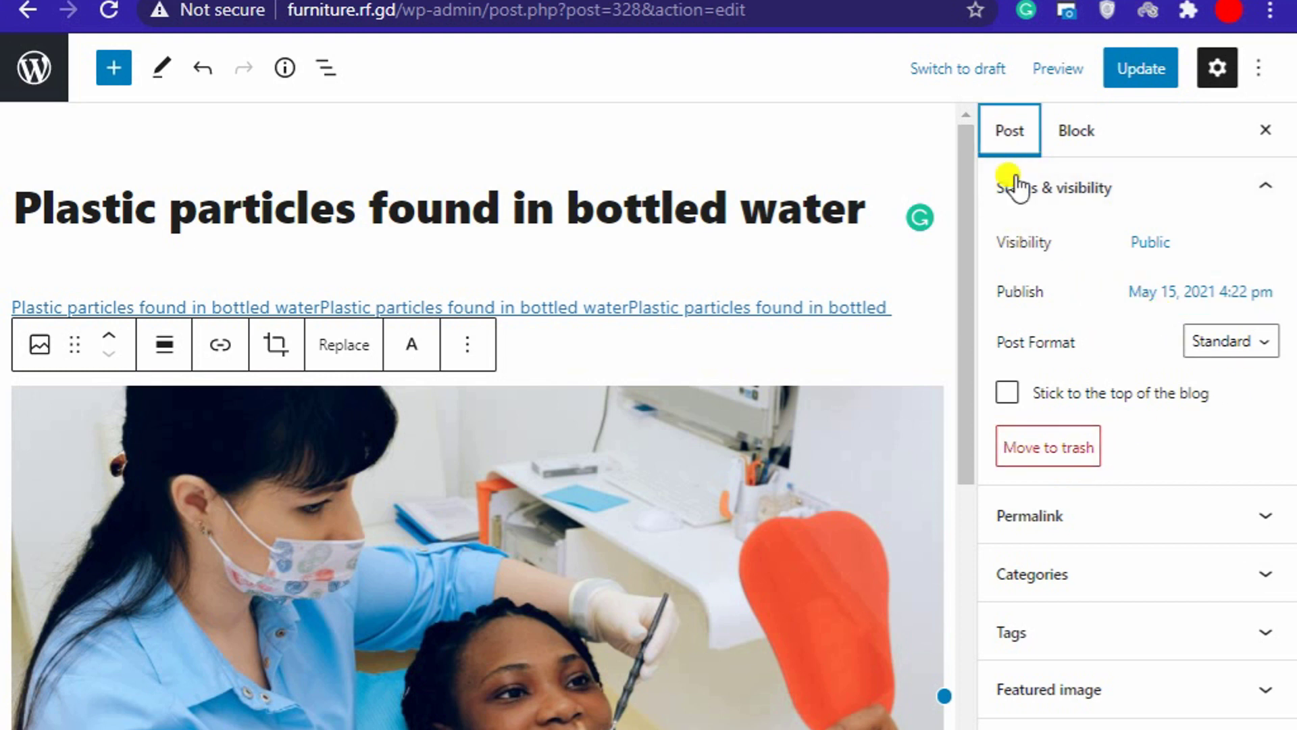
left_click(1063, 585)
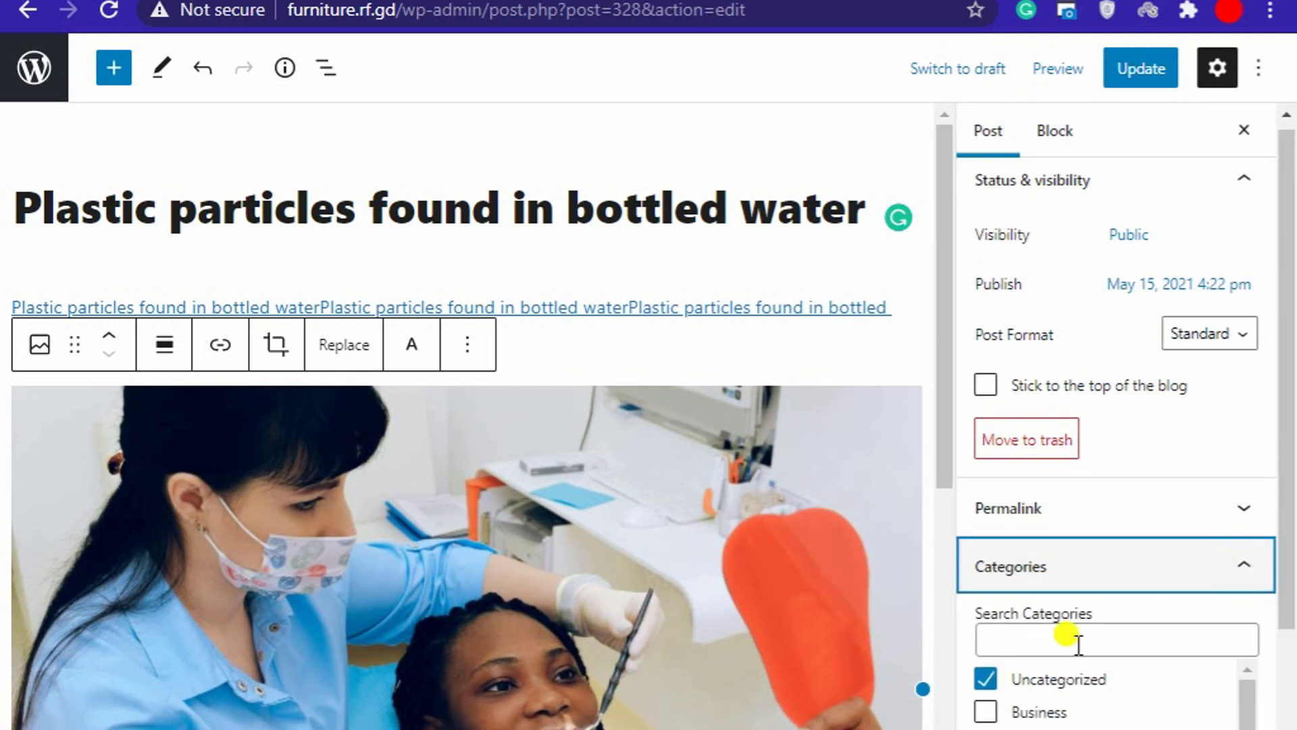
scroll(1062, 686, "down", 3)
scroll(1063, 686, "up", 3)
scroll(1108, 692, "up", 1)
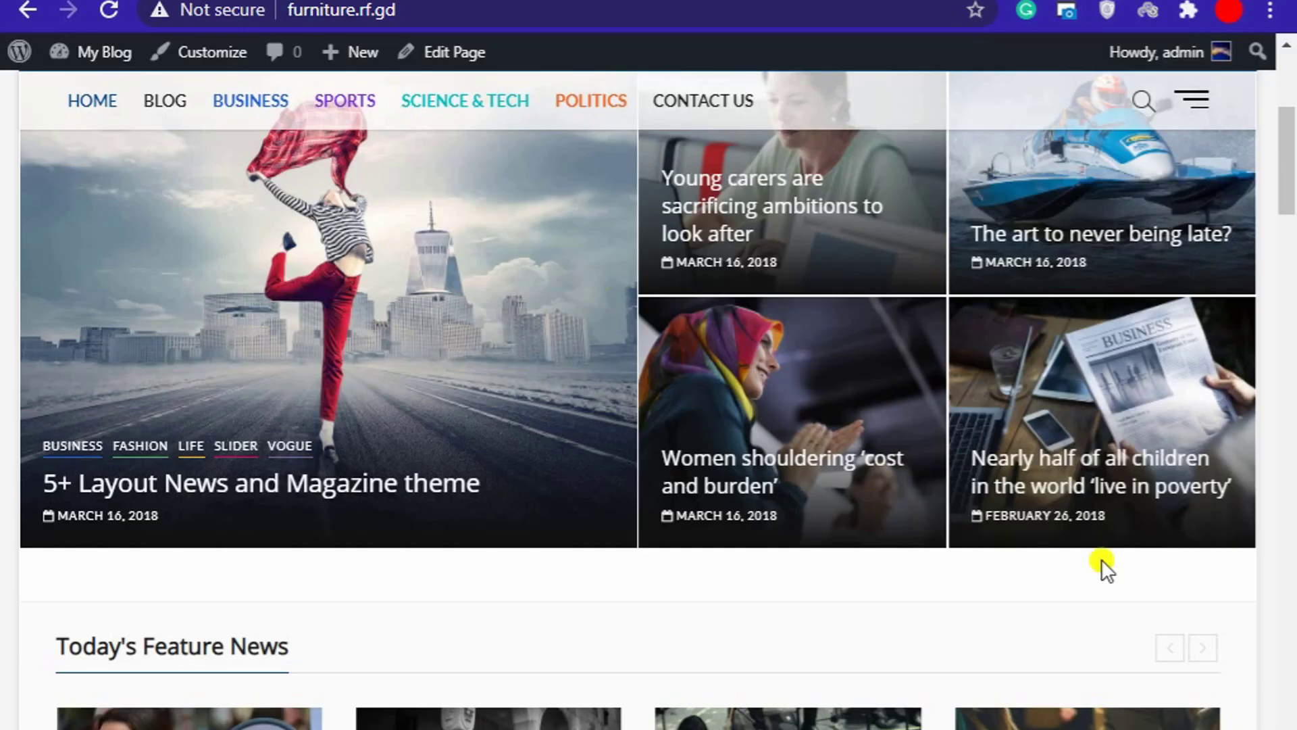
scroll(1085, 535, "up", 4)
scroll(1086, 541, "down", 10)
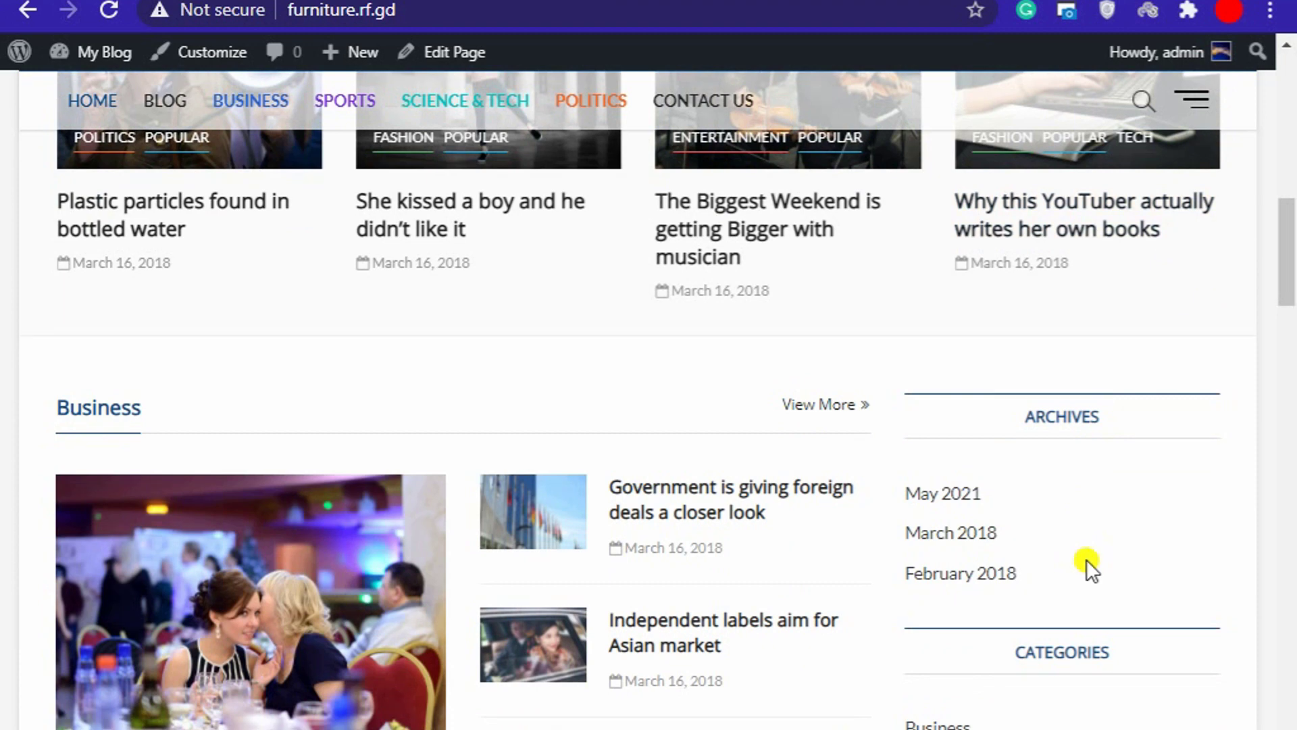
scroll(1087, 558, "down", 4)
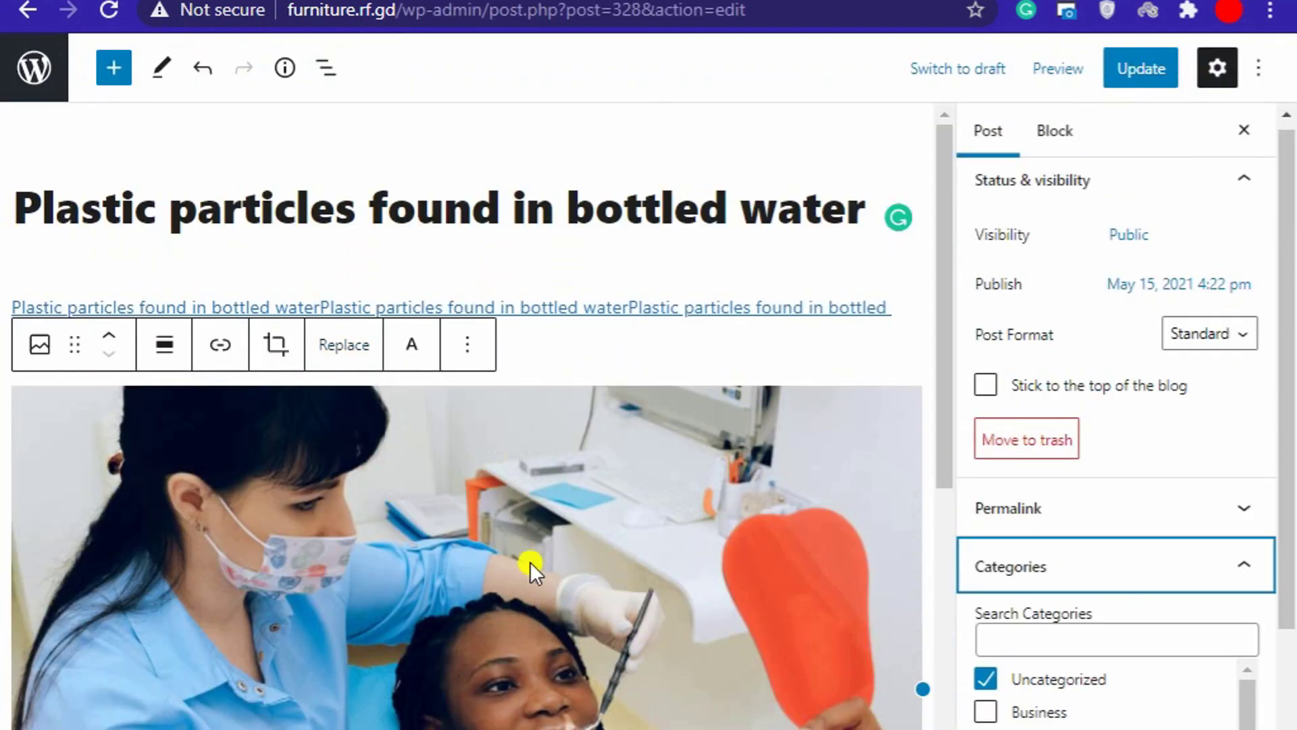
left_click(1037, 715)
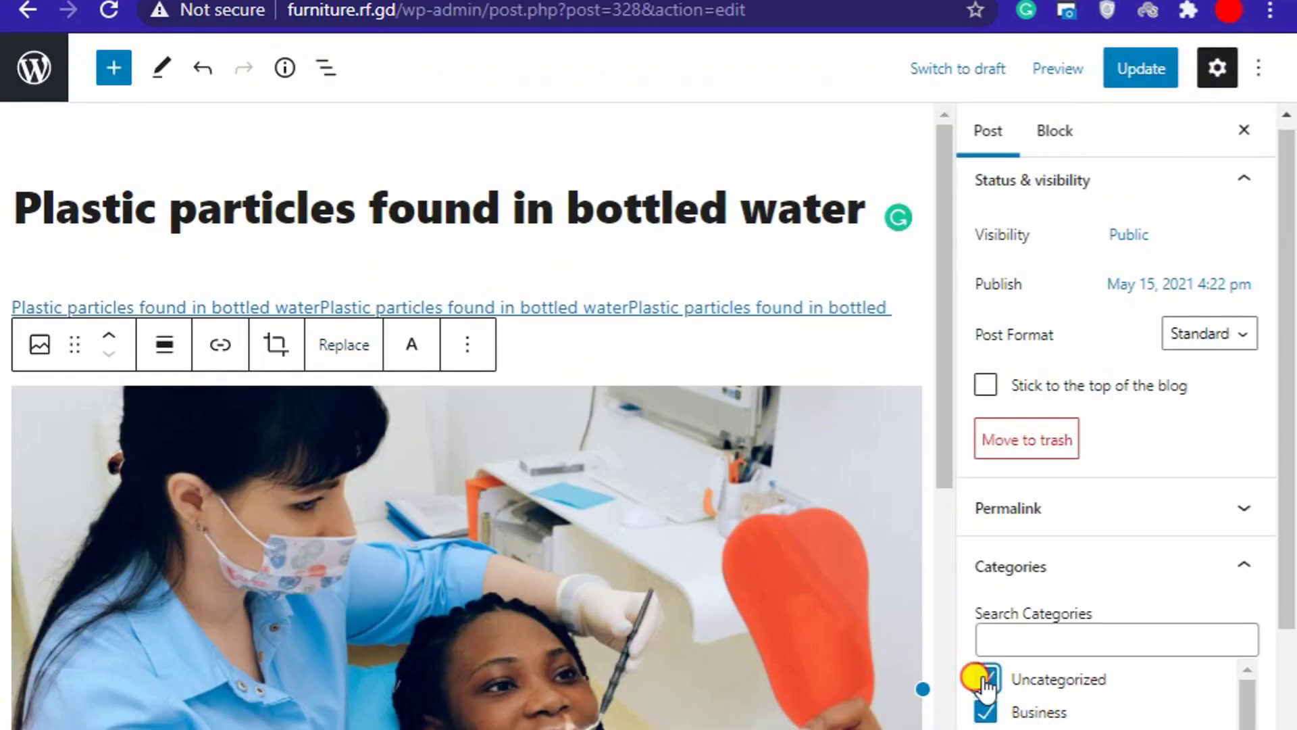
left_click(1138, 73)
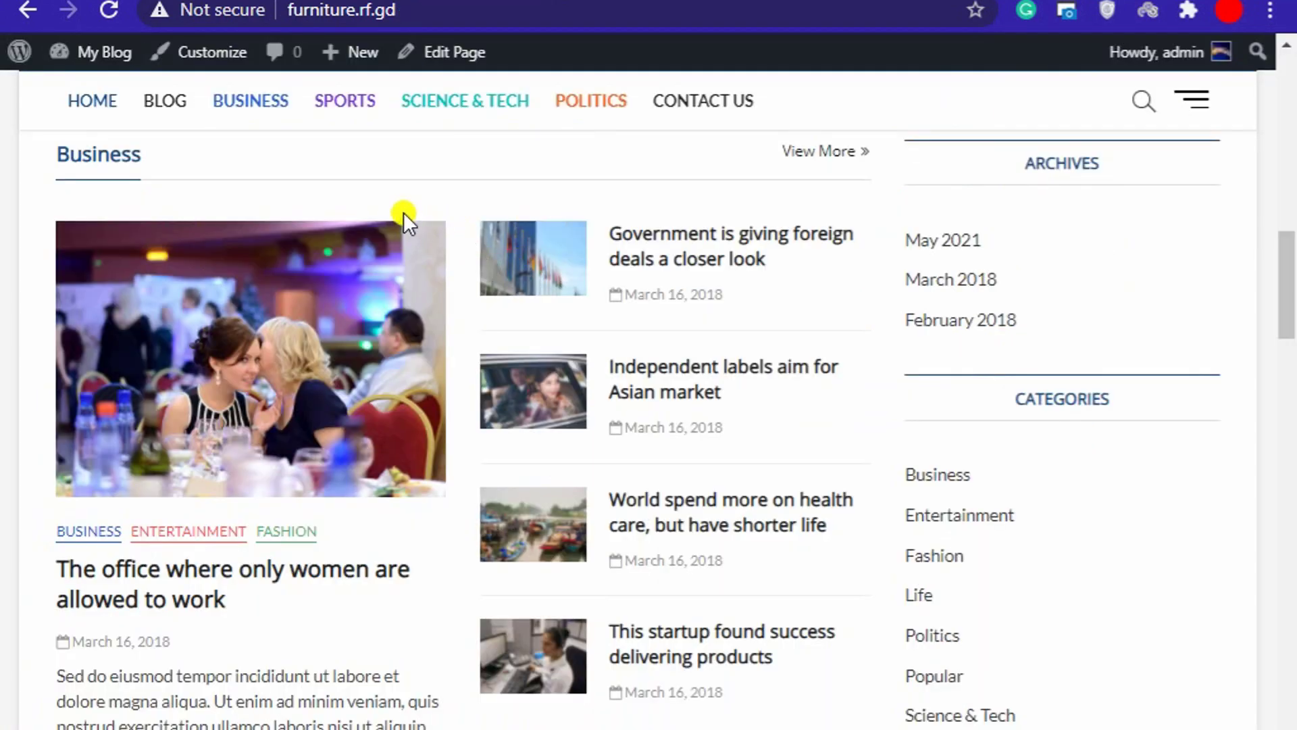
Step: Reload the site's homepage and look through its sections down to the footer for the new post
right_click(409, 144)
left_click(487, 179)
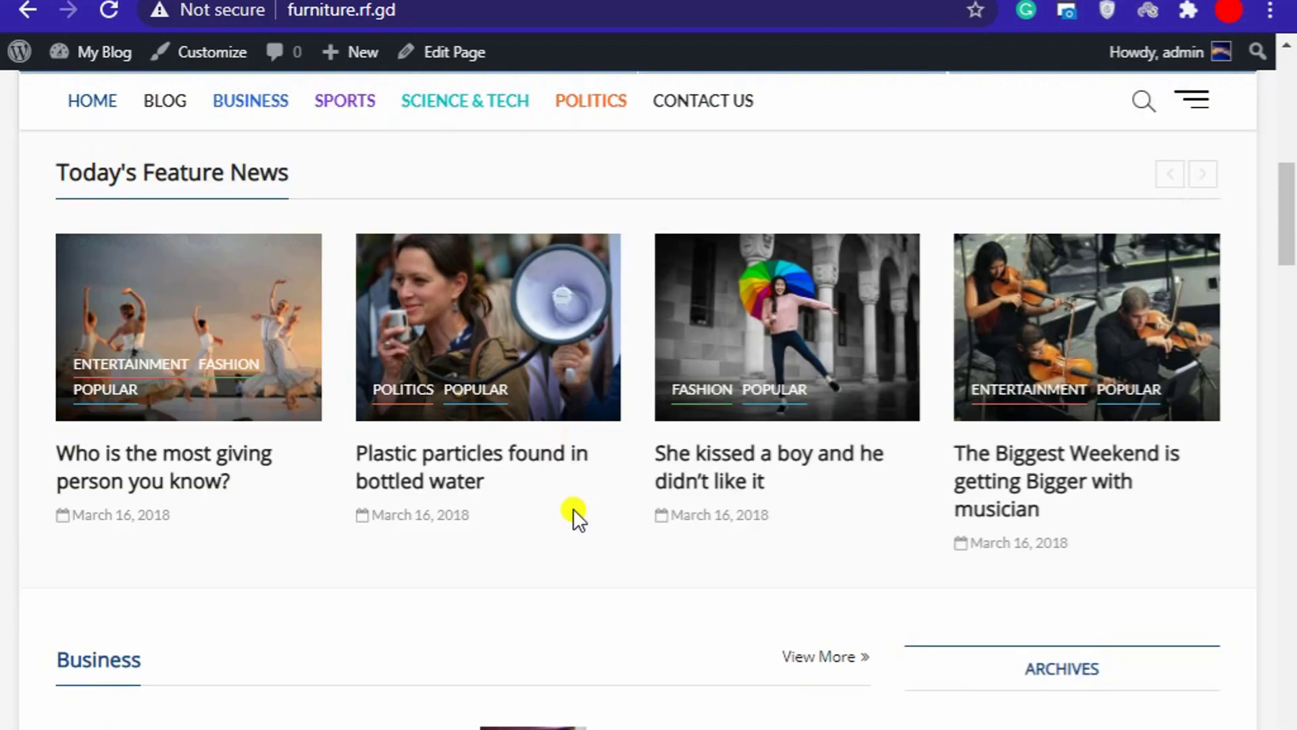
scroll(573, 508, "down", 20)
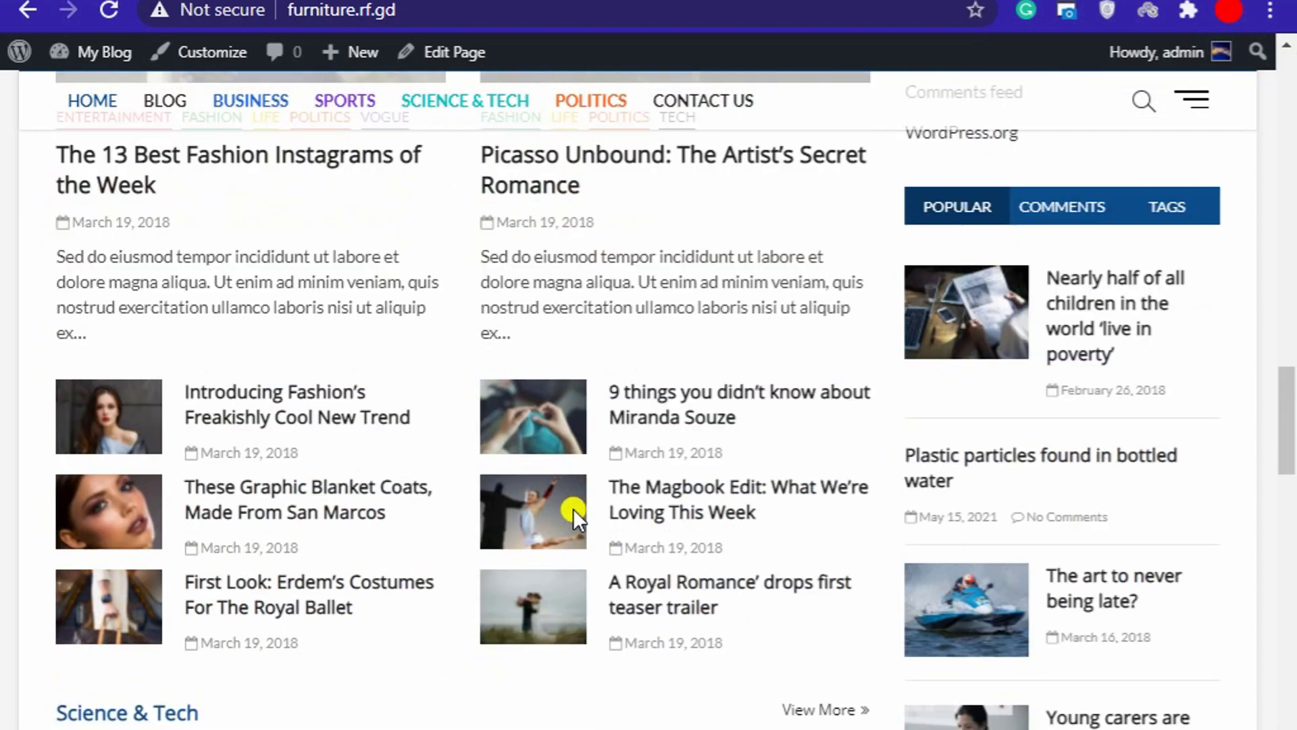
scroll(573, 509, "down", 20)
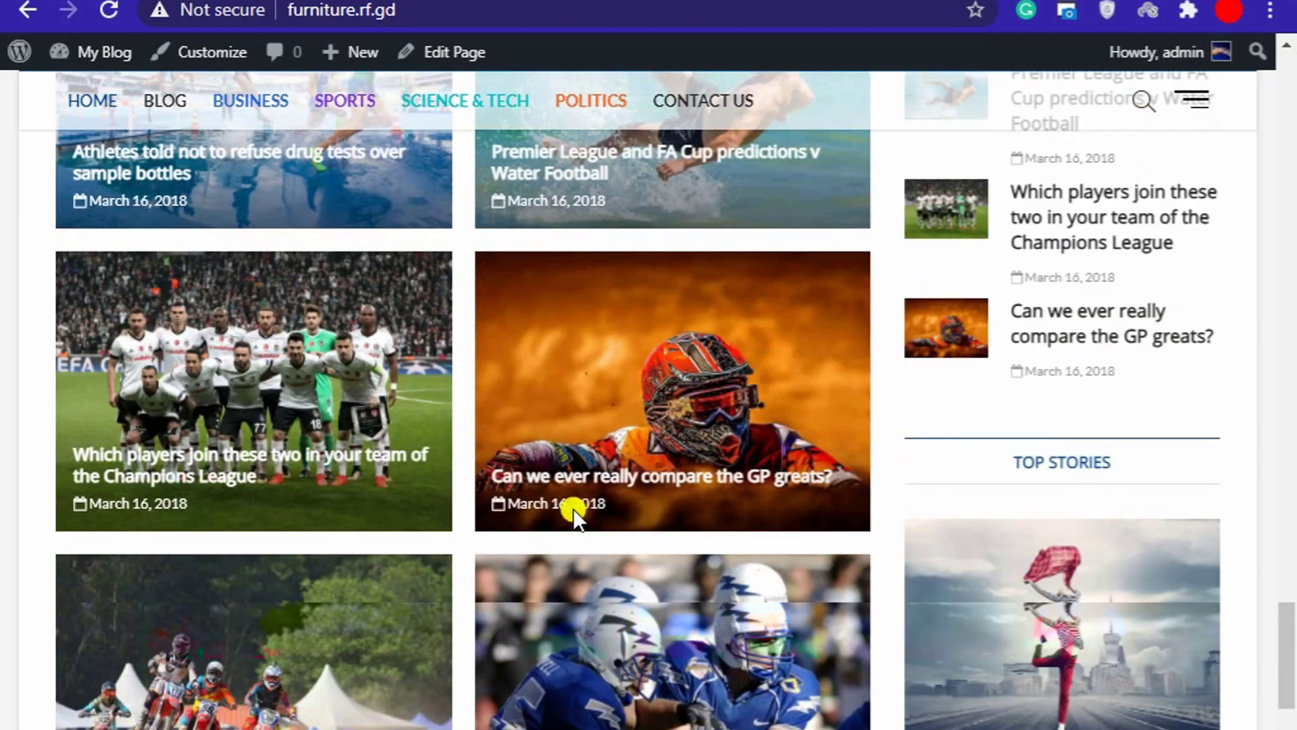
scroll(573, 508, "down", 15)
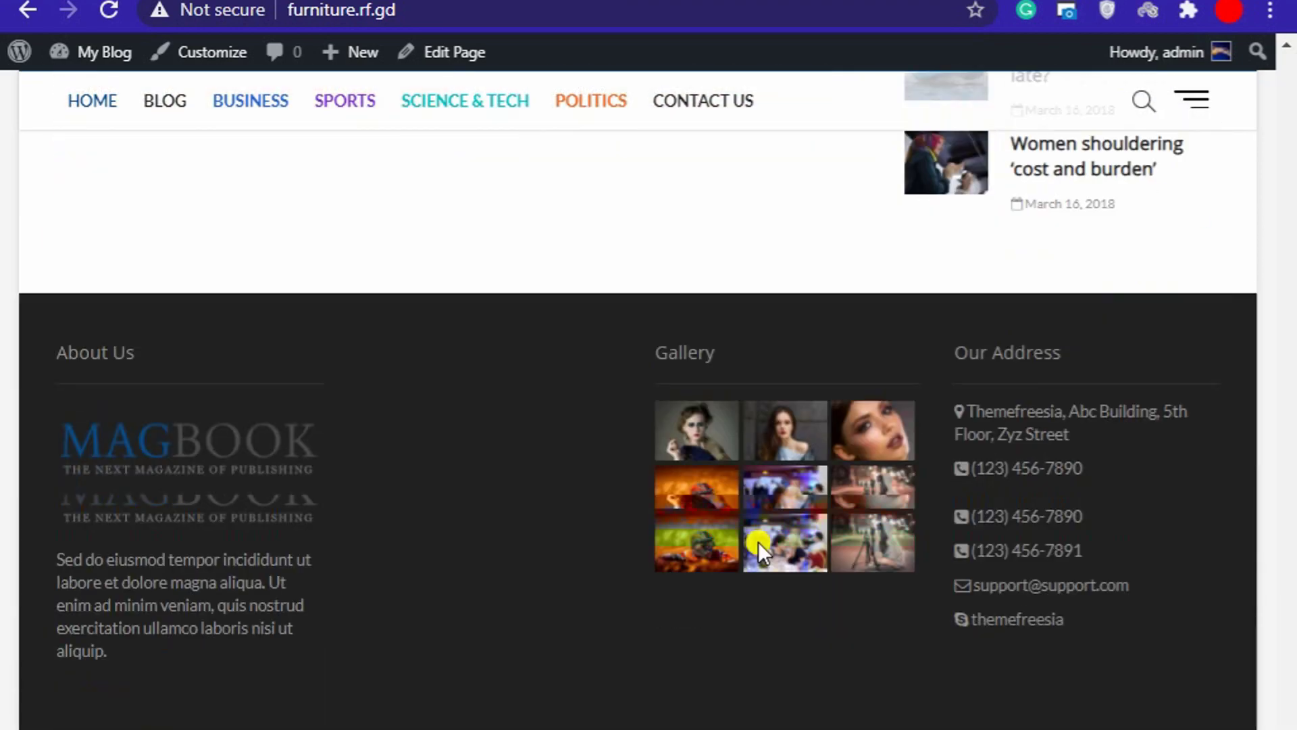
scroll(788, 554, "up", 10)
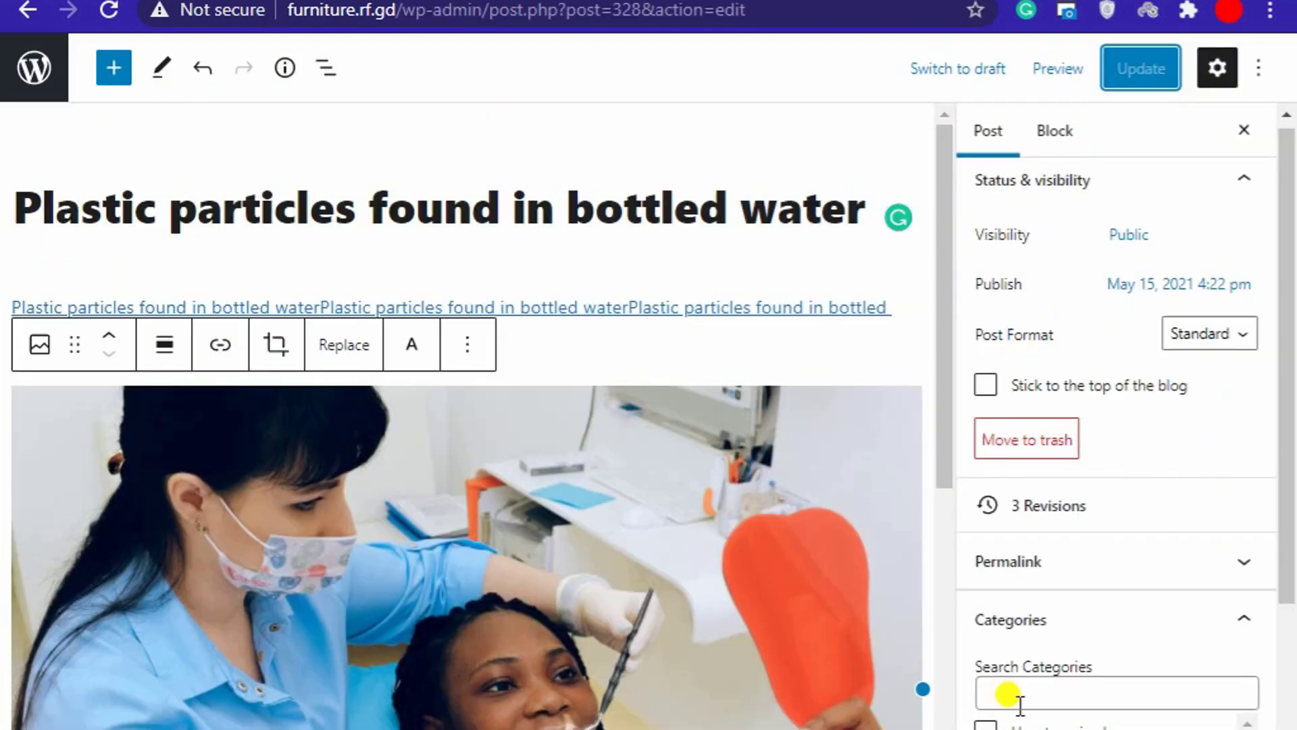
Step: Also assign the post to the Vogue, Tech, Sports, Science & Tech, Popular, Politics, Life, Fashion and Entertainment categories
scroll(1034, 675, "down", 5)
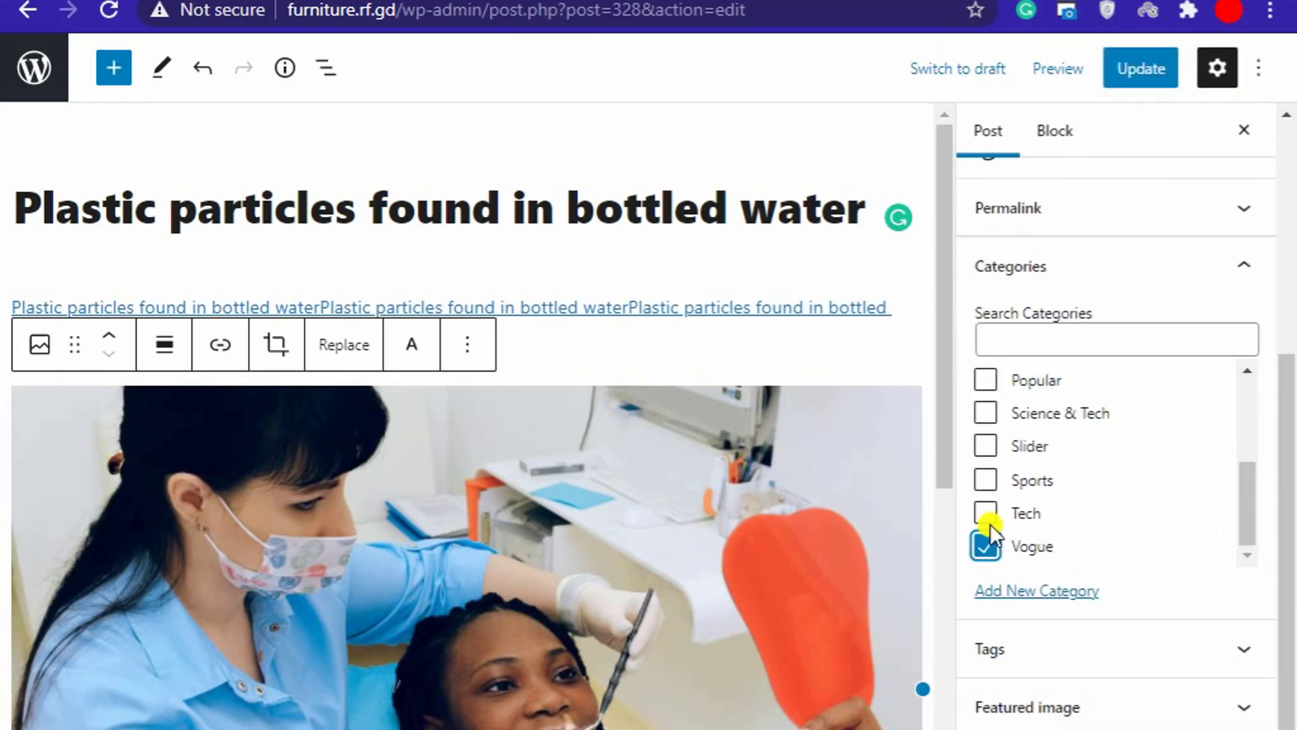
left_click(986, 515)
left_click(986, 474)
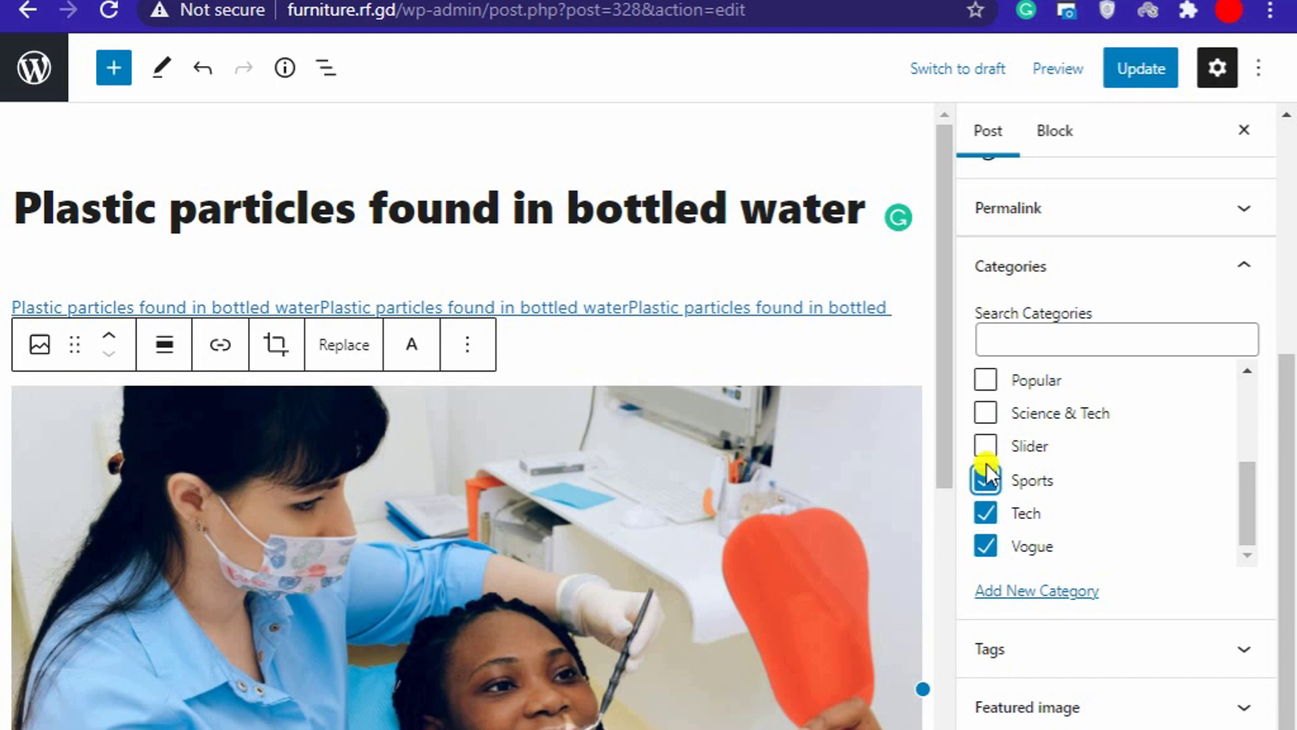
left_click(987, 409)
left_click(986, 380)
scroll(990, 459, "up", 4)
left_click(988, 546)
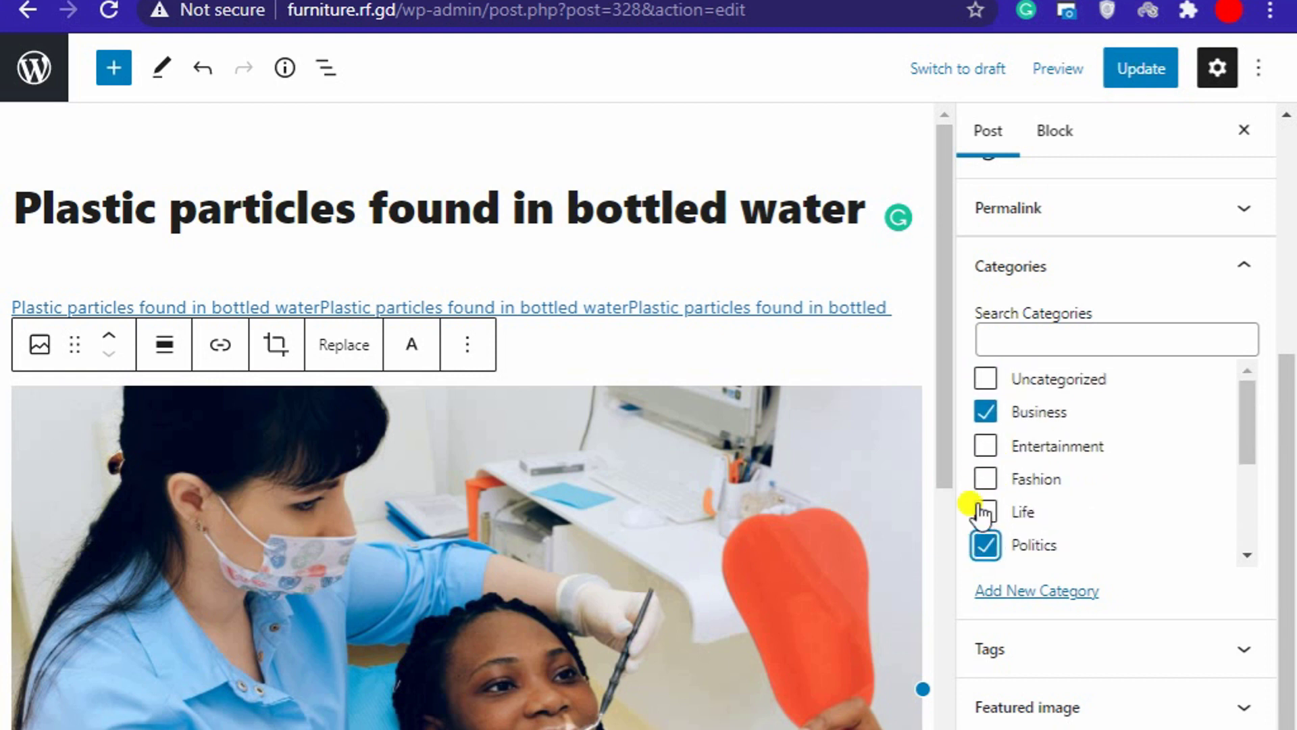
left_click(986, 512)
left_click(985, 478)
left_click(985, 446)
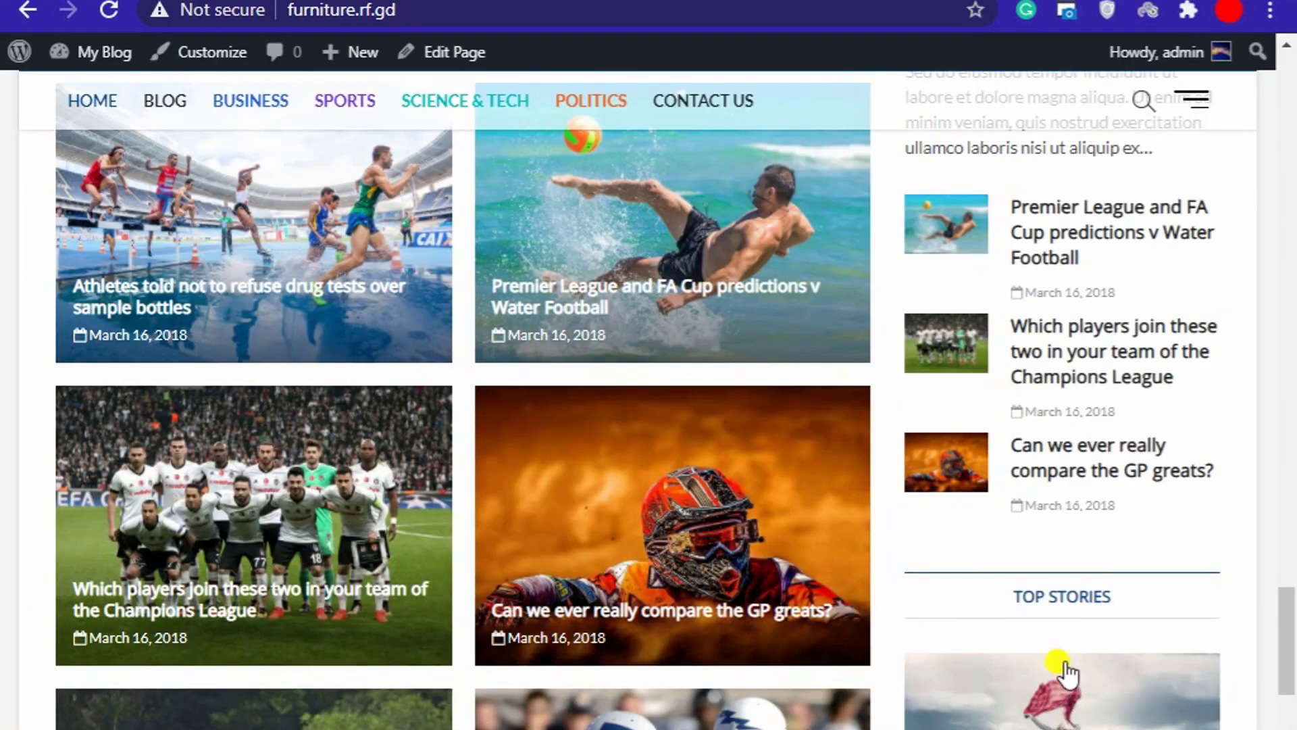
Step: Open the Business category archive from the homepage's category list and look through its posts
scroll(1064, 669, "up", 20)
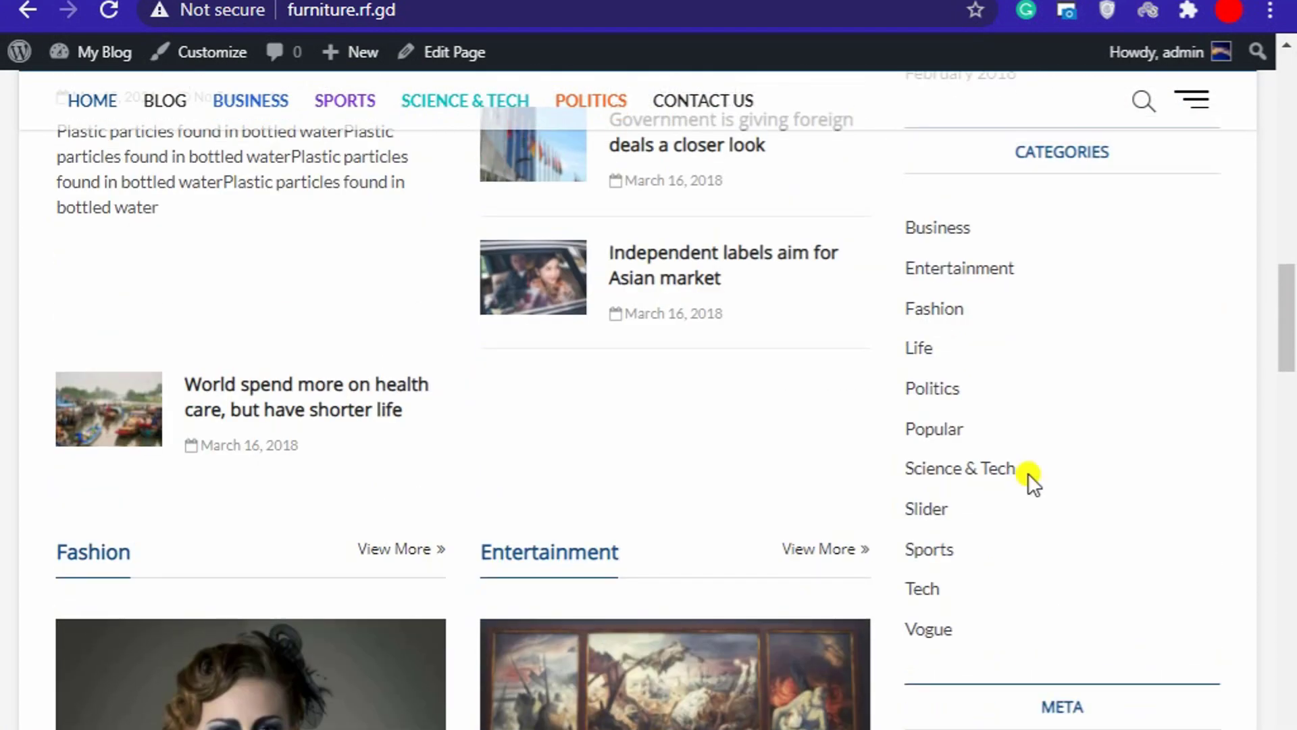
scroll(973, 351, "up", 2)
left_click(933, 353)
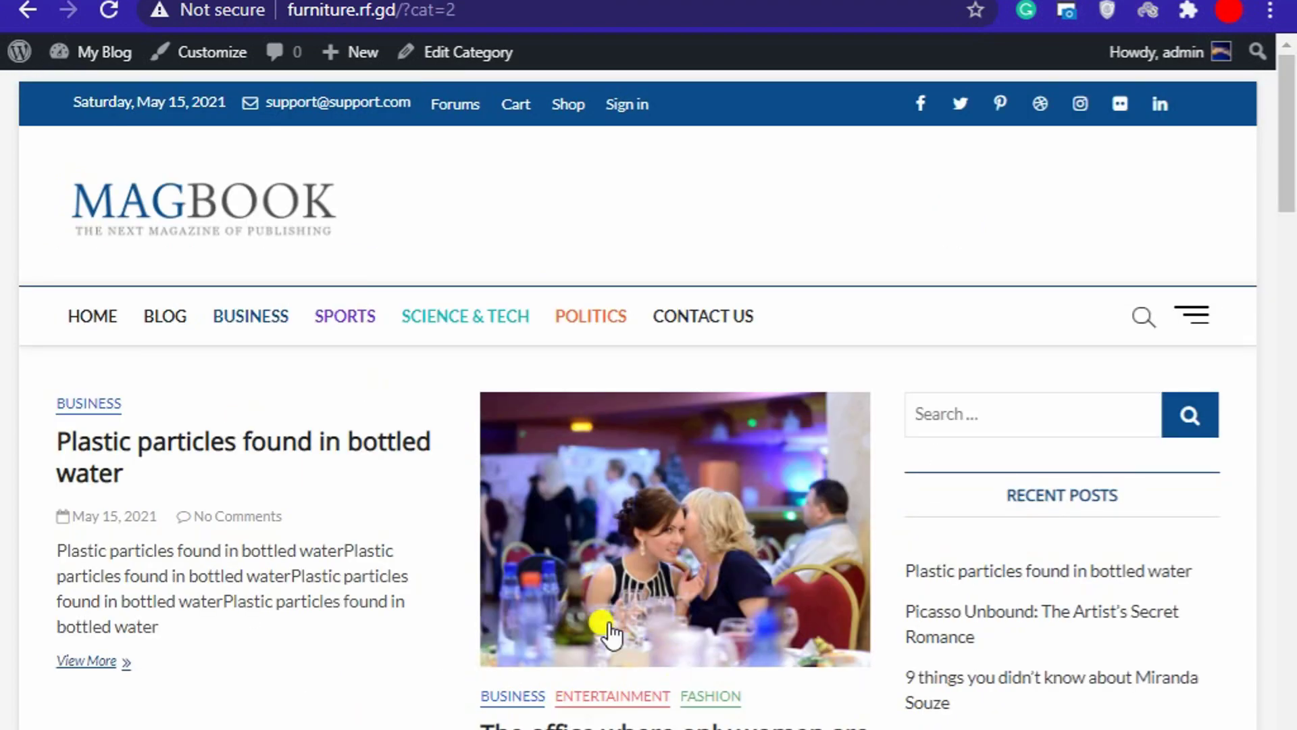
scroll(611, 628, "down", 15)
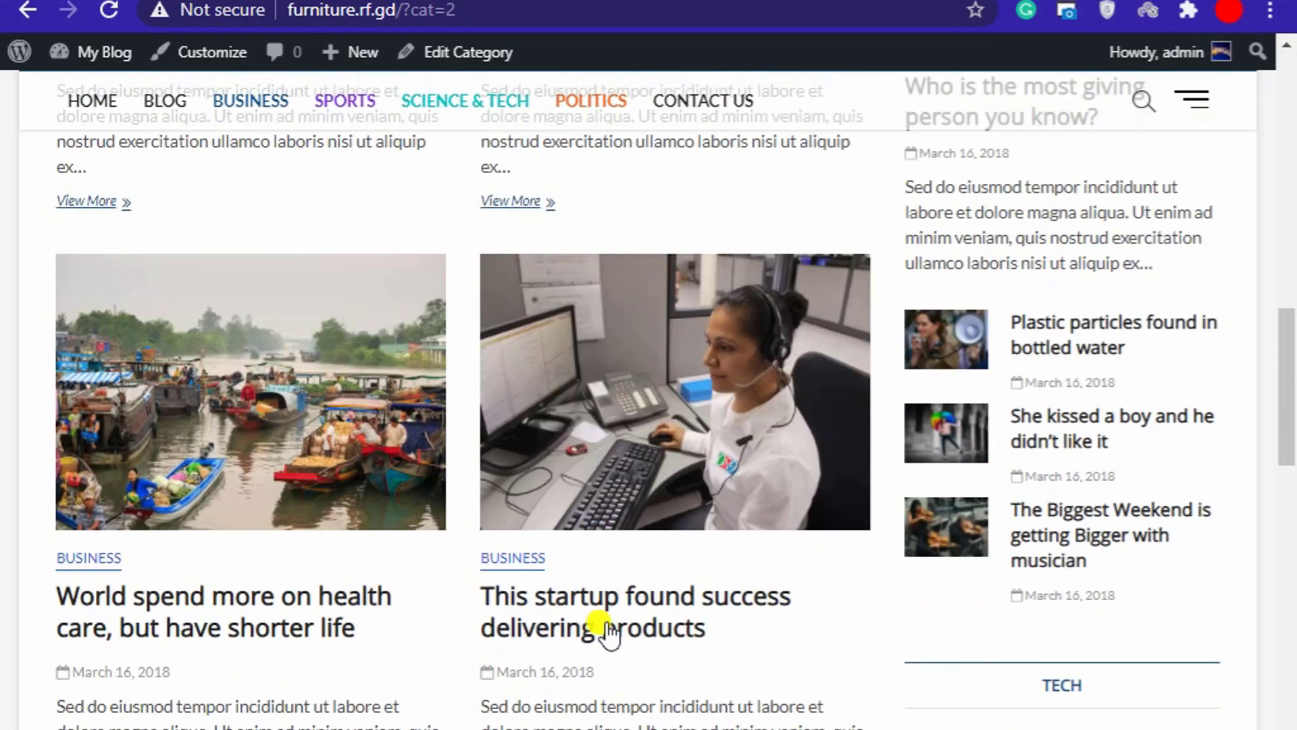
scroll(608, 628, "down", 20)
scroll(606, 621, "up", 8)
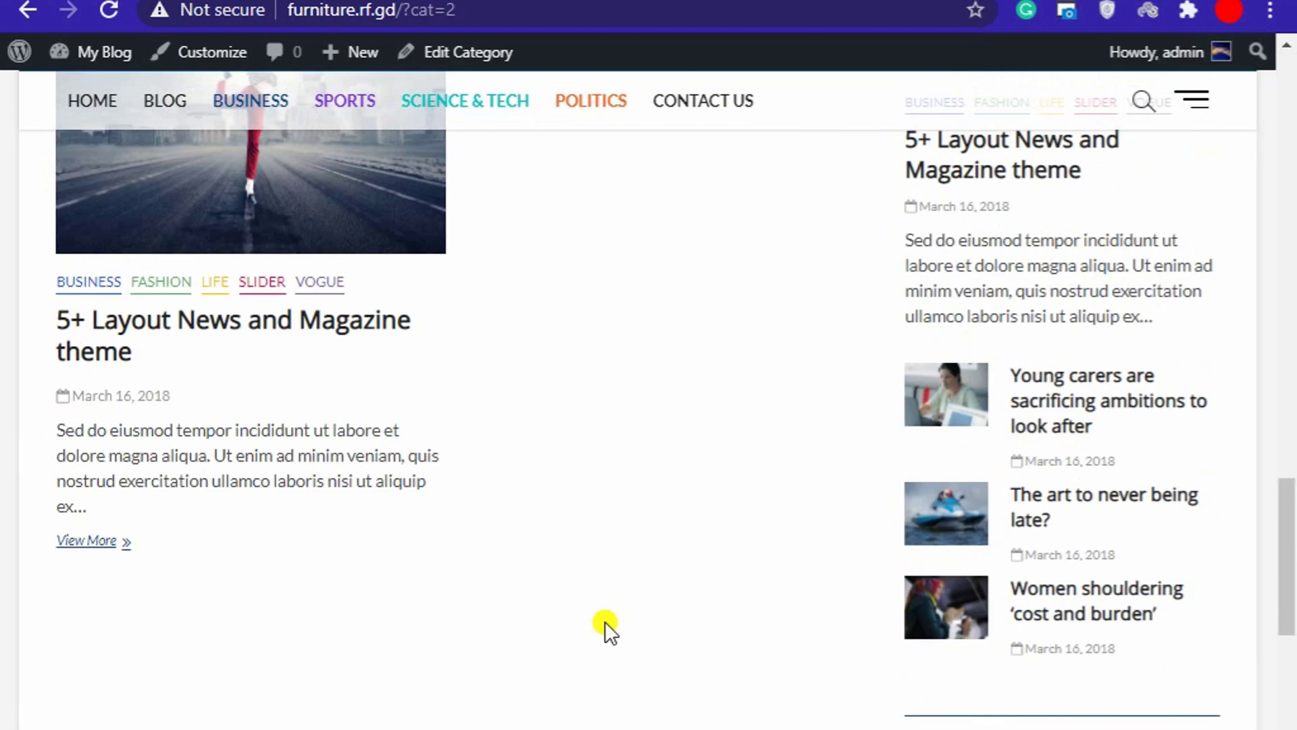
scroll(605, 622, "up", 20)
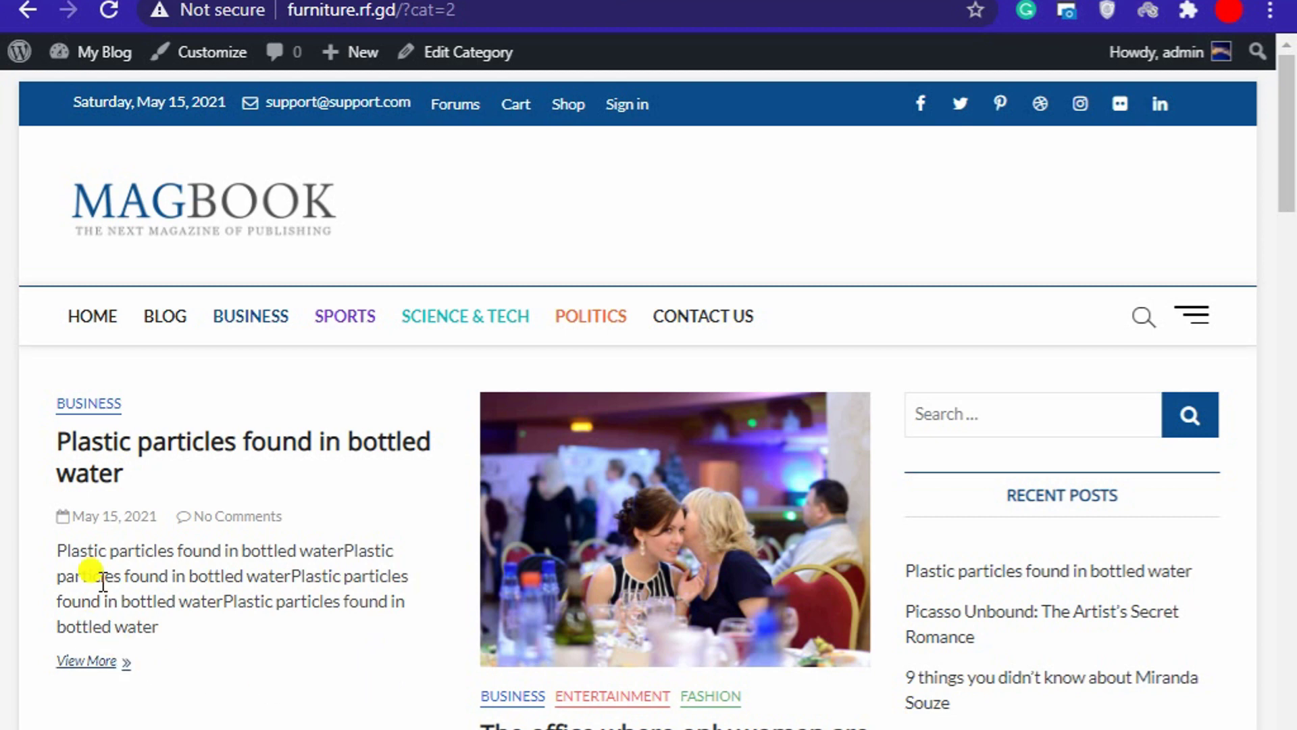
Step: Open the new post from the Business archive and examine its text and image on the live page
left_click(156, 465)
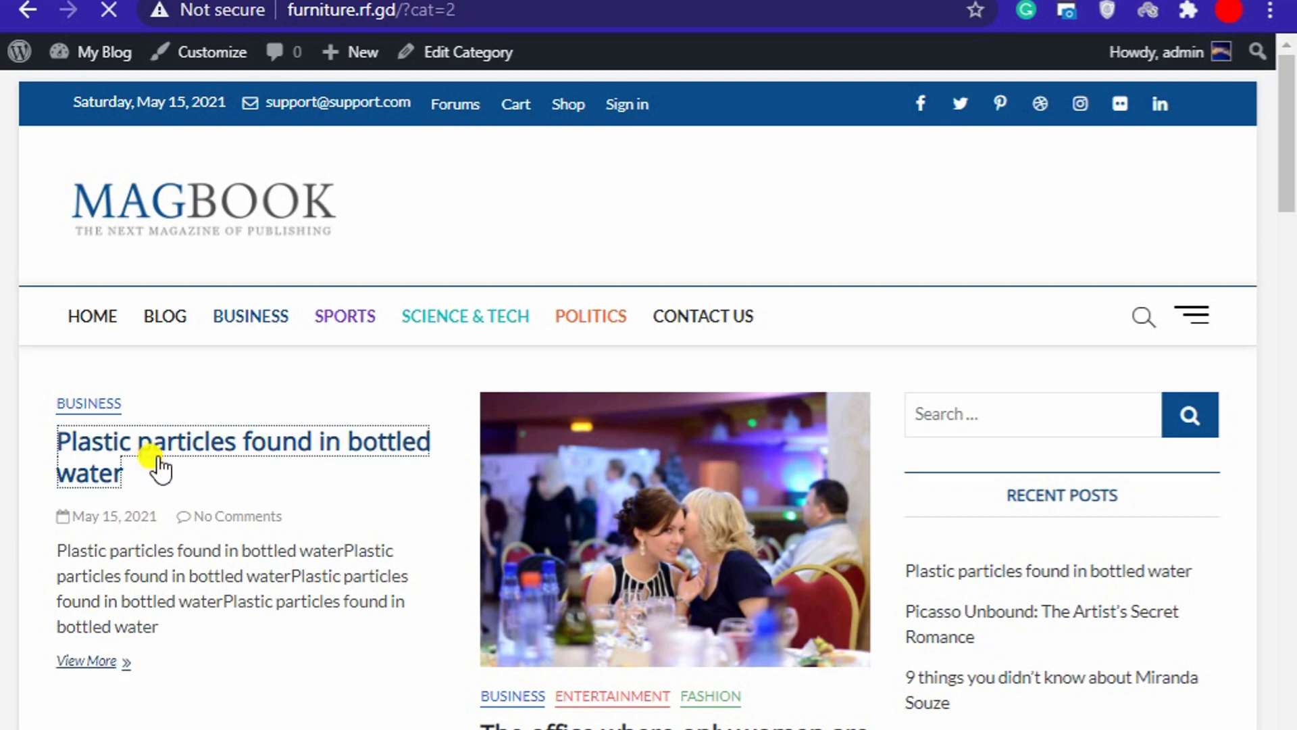
scroll(360, 578, "down", 10)
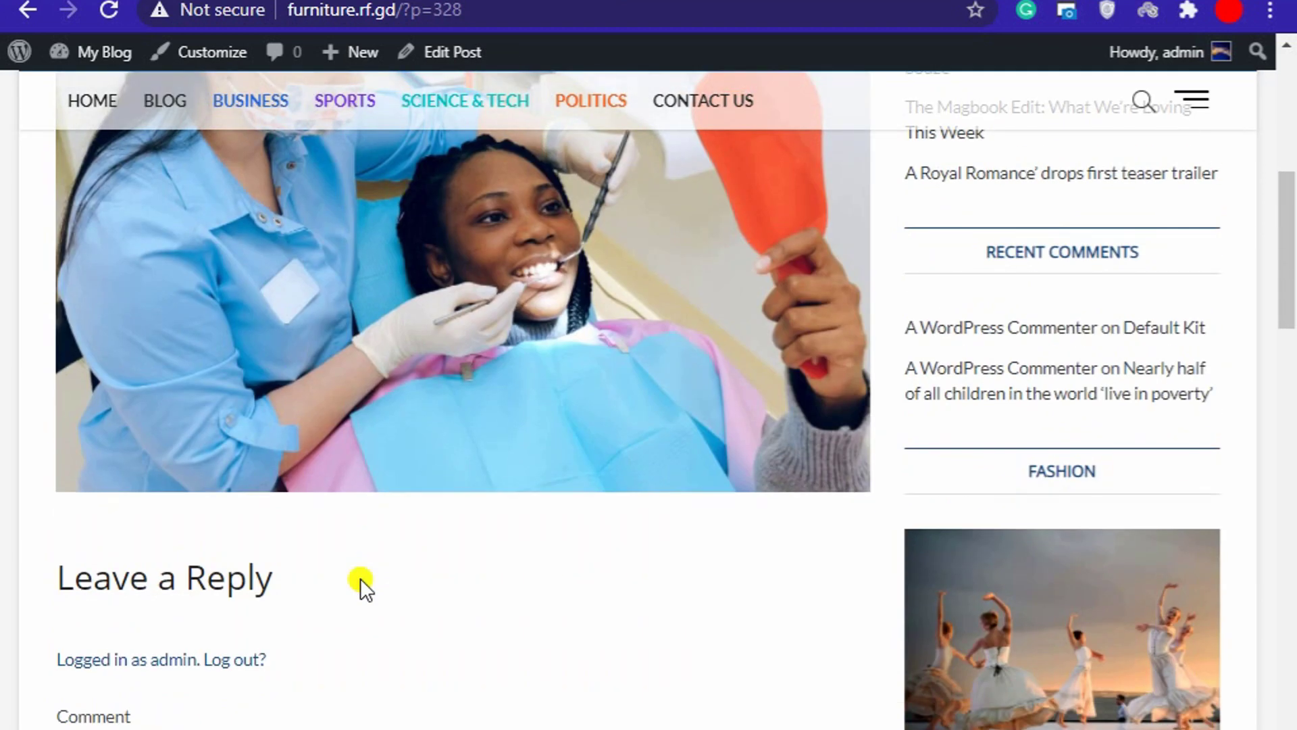
scroll(362, 579, "up", 15)
left_click(33, 8)
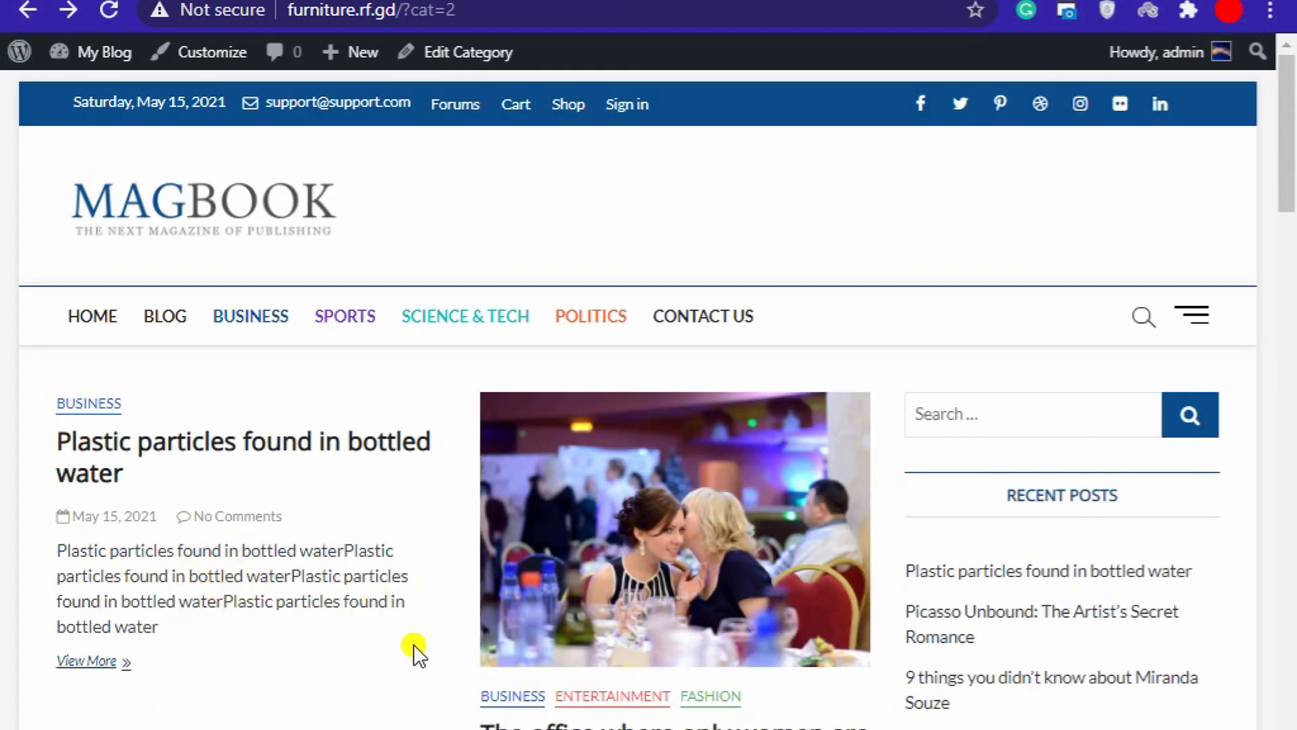
left_click(139, 450)
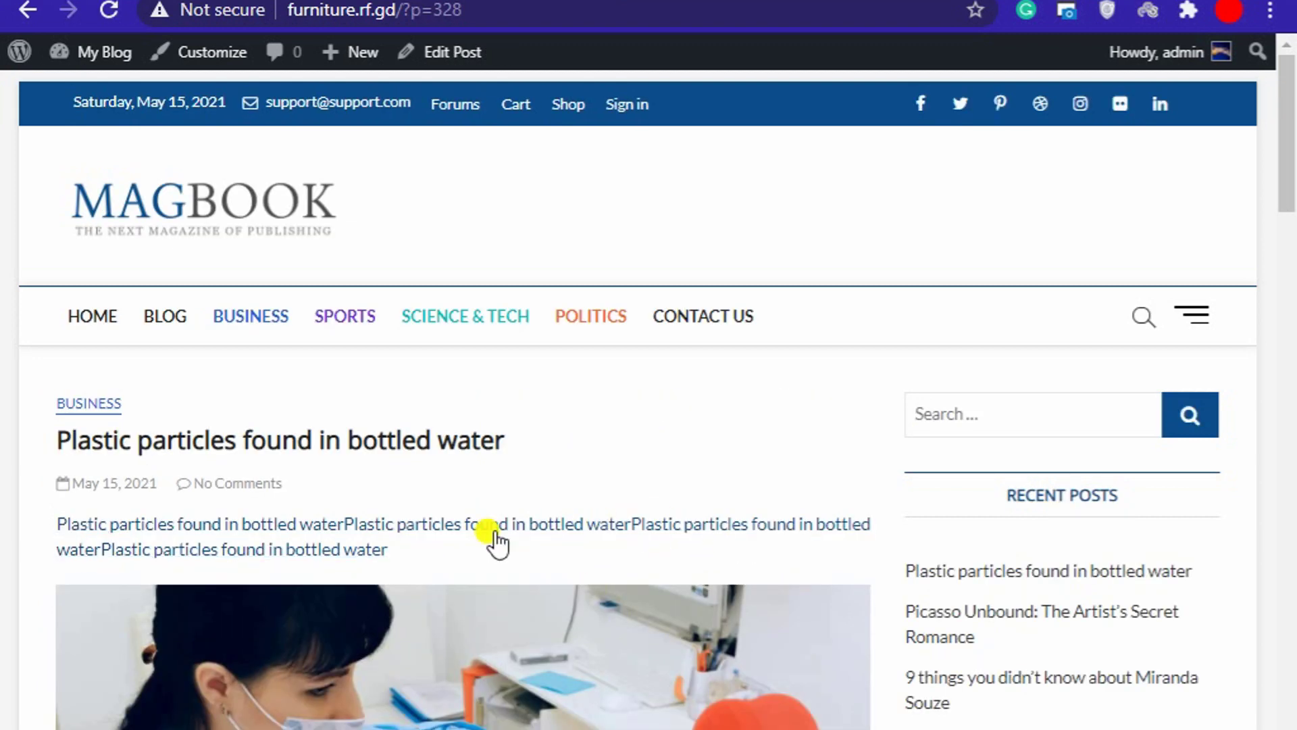
scroll(473, 575, "down", 15)
scroll(460, 587, "up", 15)
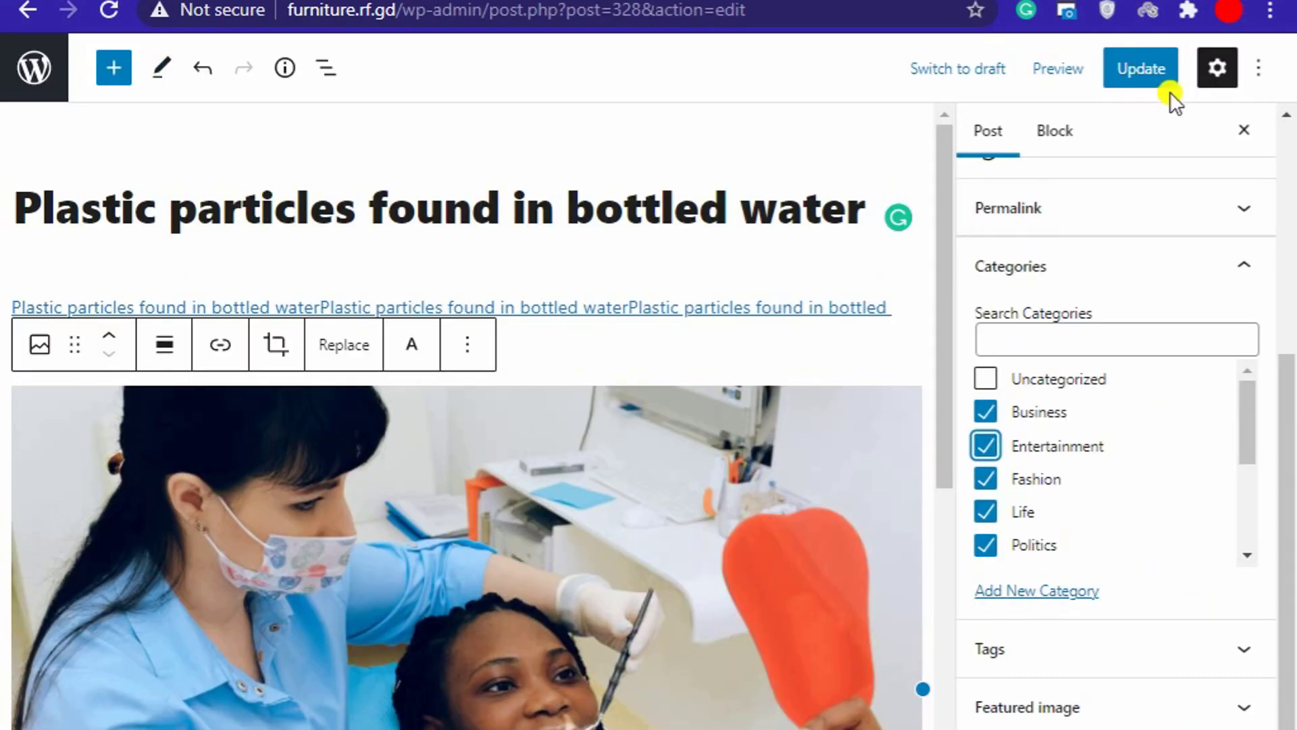
Step: Update the post with its added categories and switch back to its live page
left_click(1167, 83)
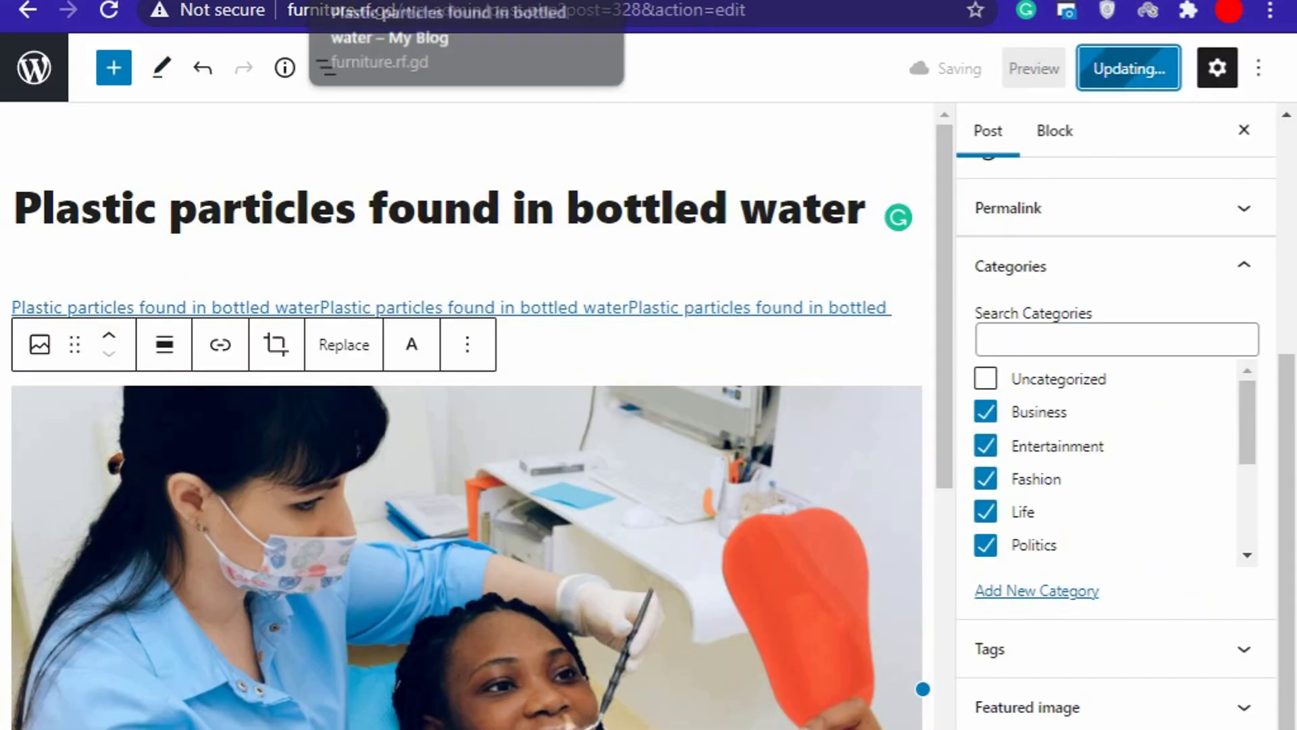
left_click(432, 1)
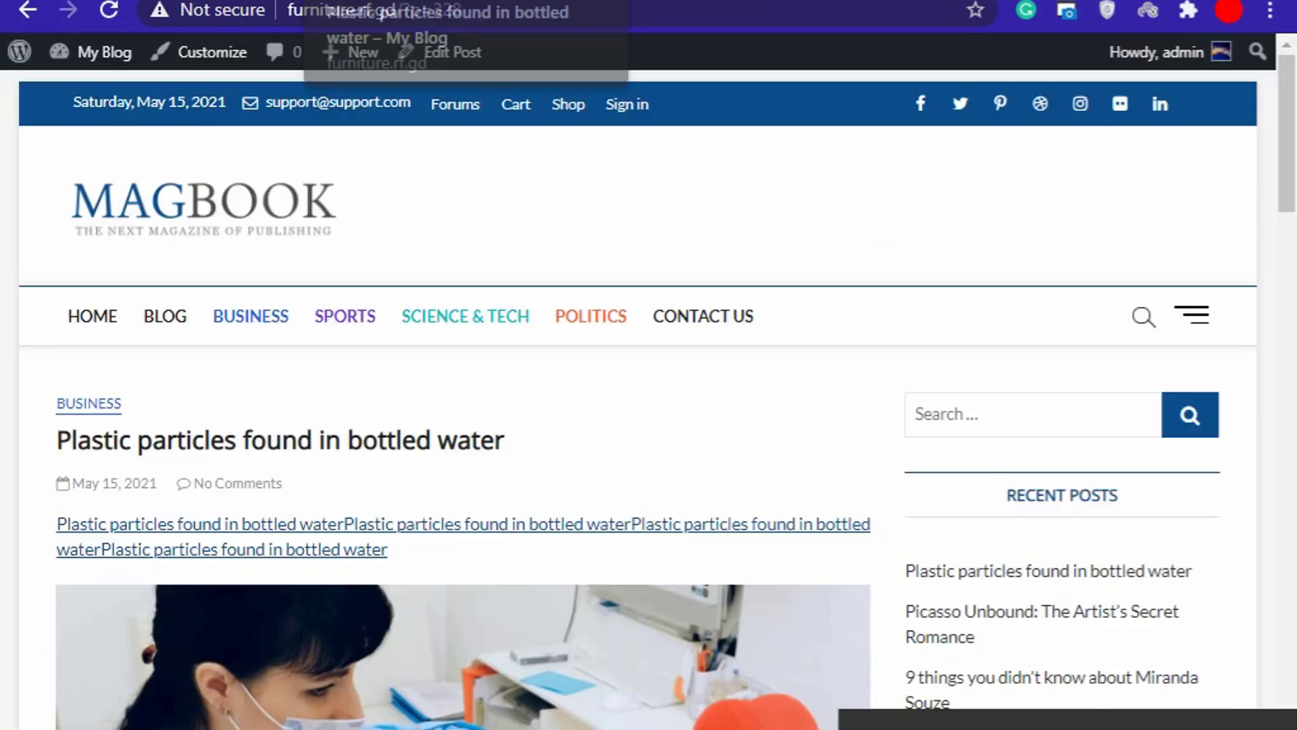
Step: Return to the site's homepage and examine where the new post is listed in the slider, feature news, category sections and sidebar
left_click(129, 199)
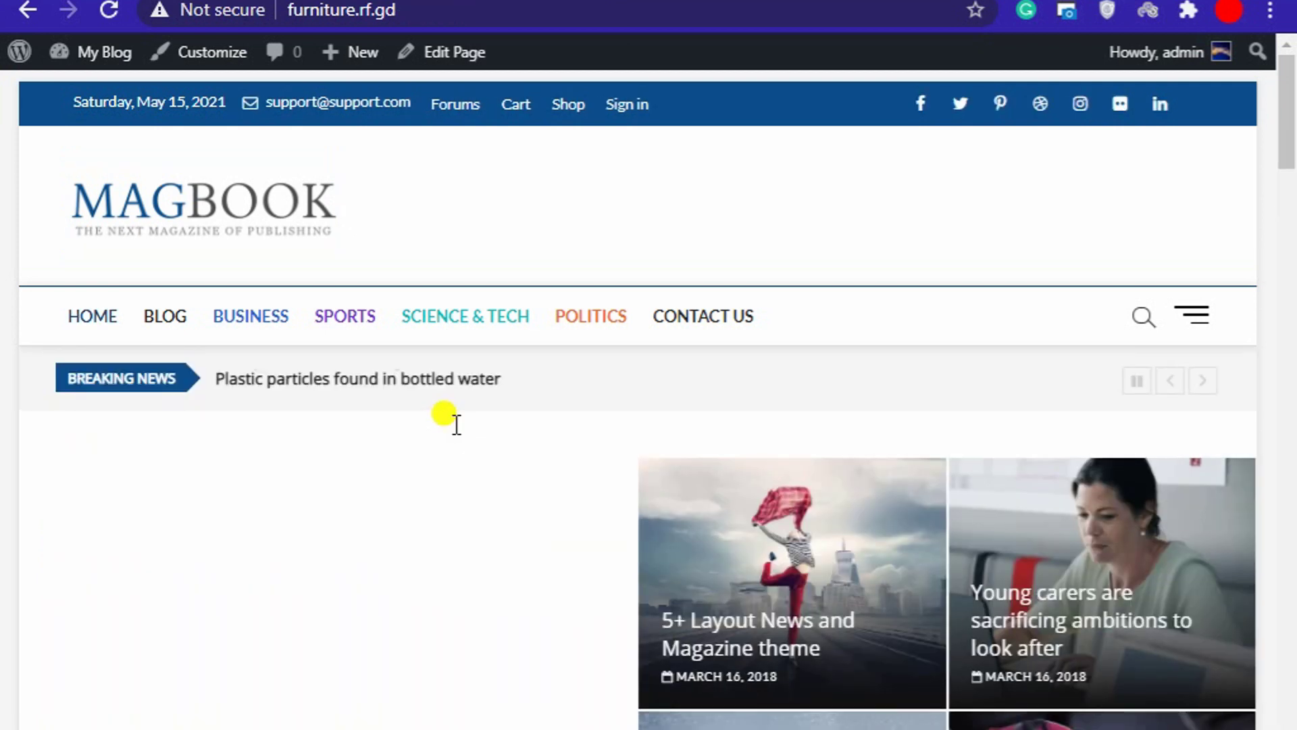
scroll(630, 643, "down", 20)
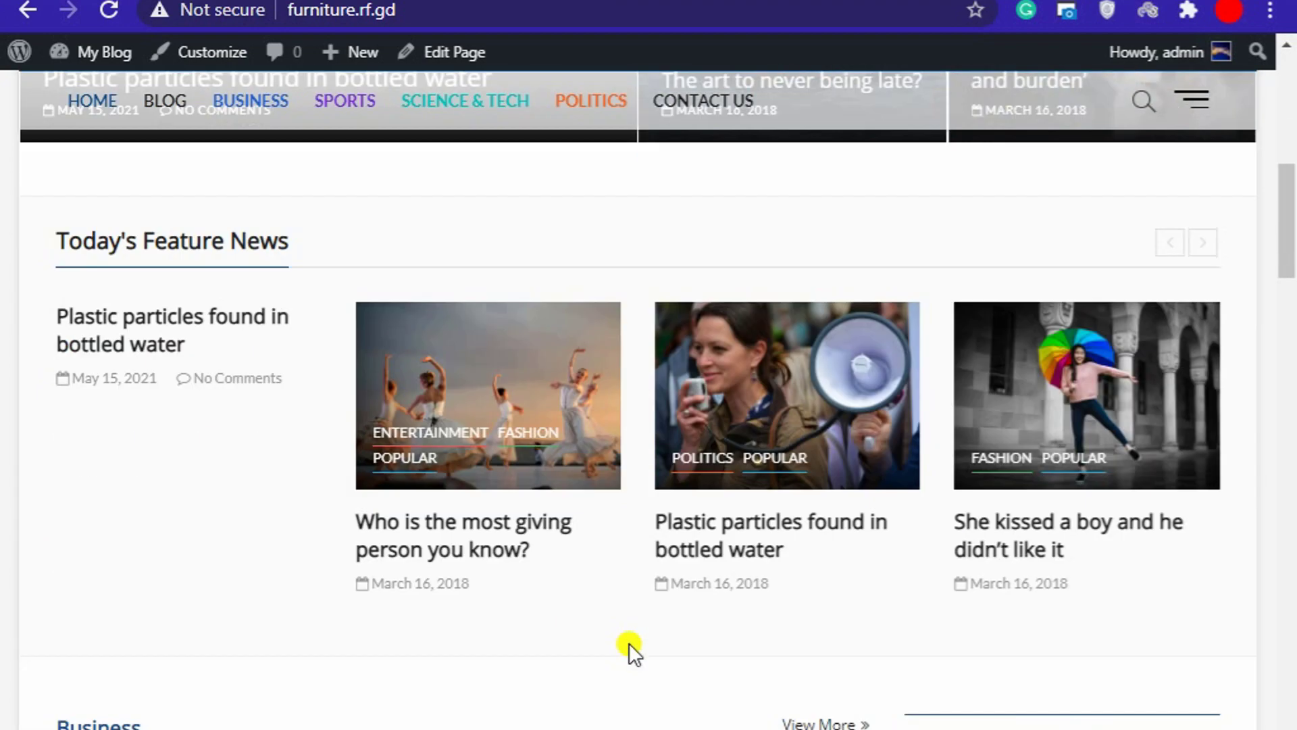
scroll(633, 646, "down", 3)
scroll(474, 593, "down", 15)
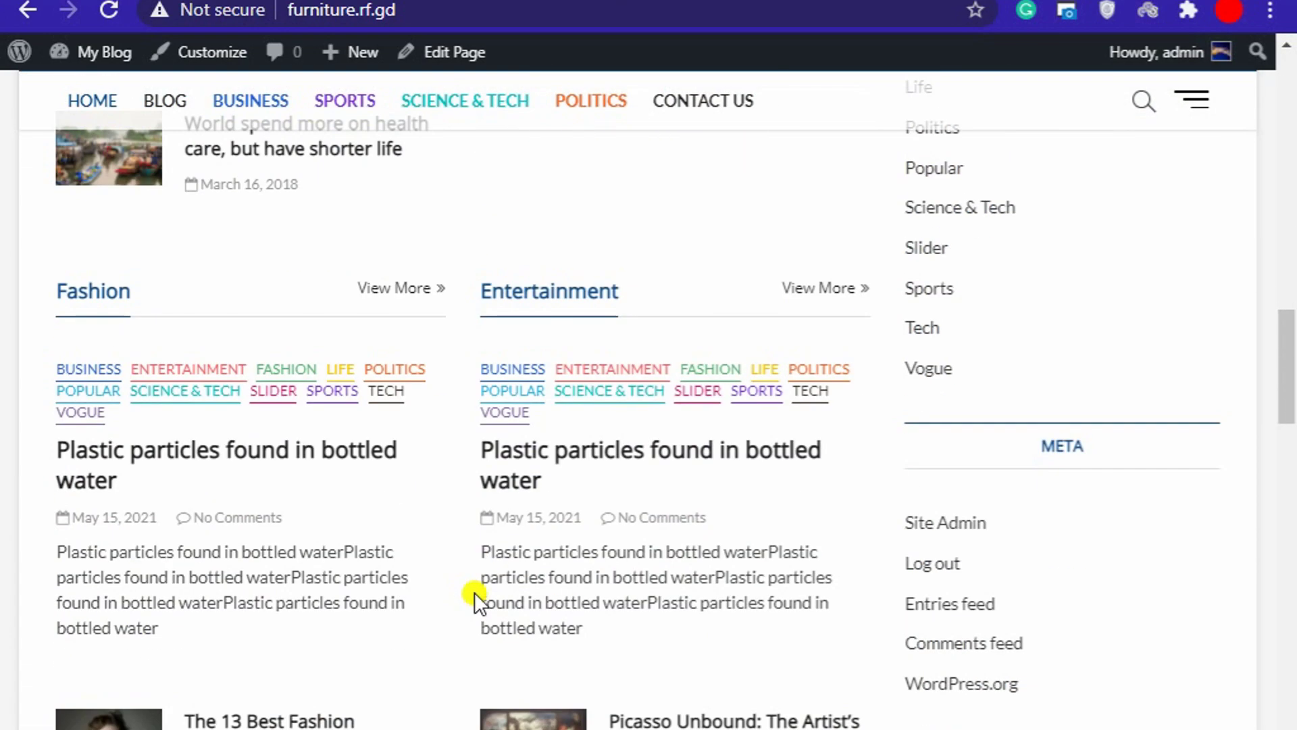
scroll(483, 592, "down", 8)
scroll(487, 593, "down", 15)
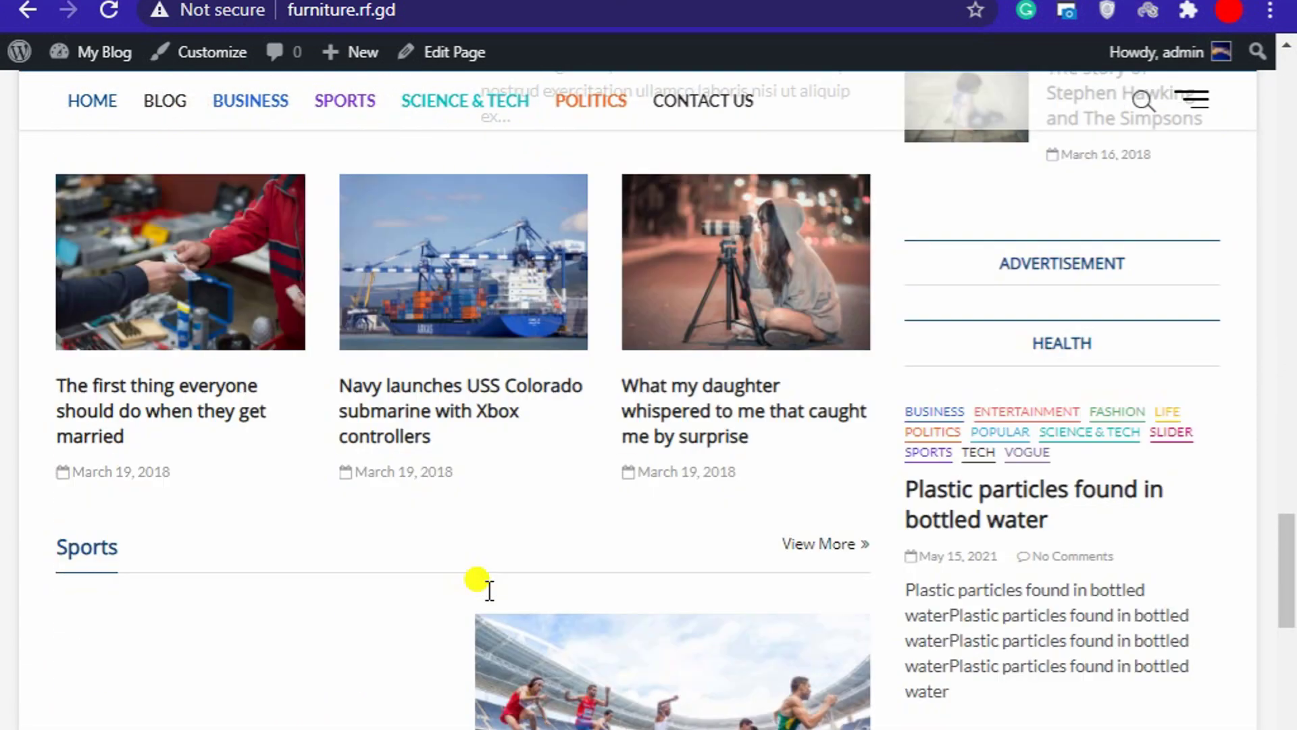
scroll(500, 594, "up", 20)
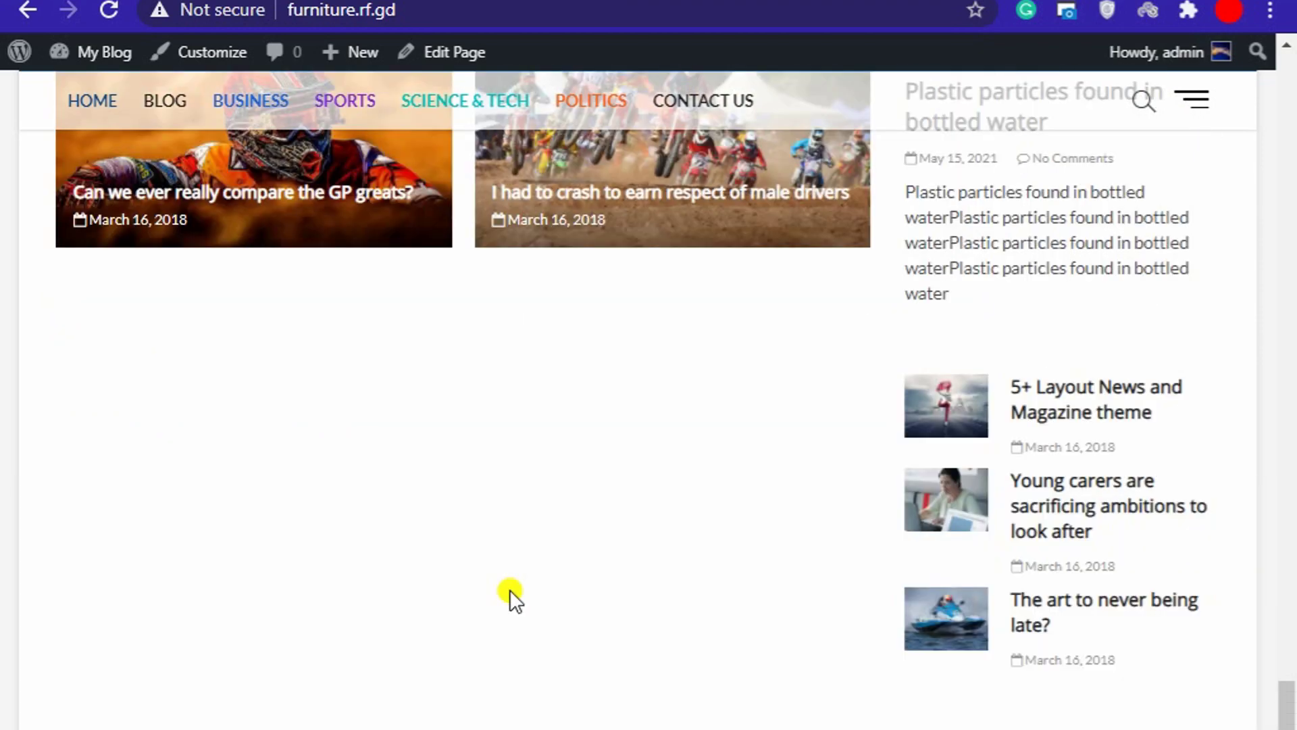
scroll(521, 592, "up", 12)
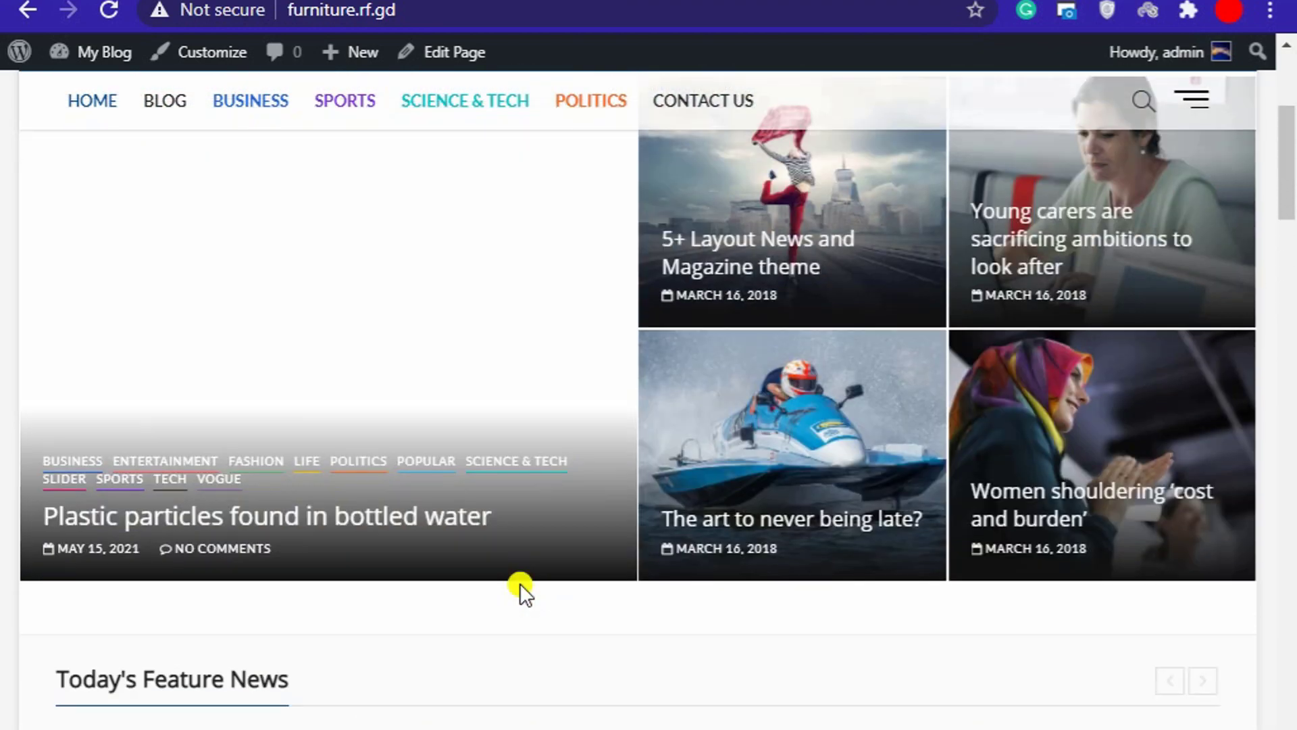